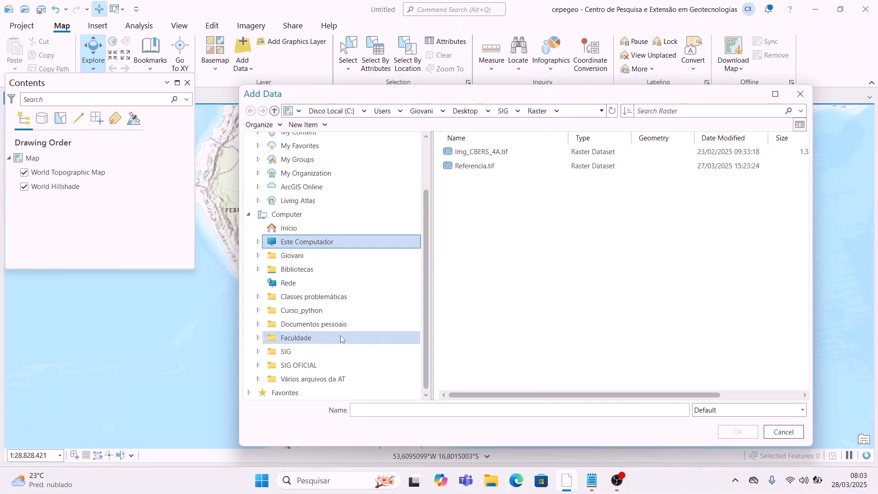
# Step: Add Img_CBERS_4A.tif from the SIG > Raster folder to the map
pyautogui.click(340, 351)
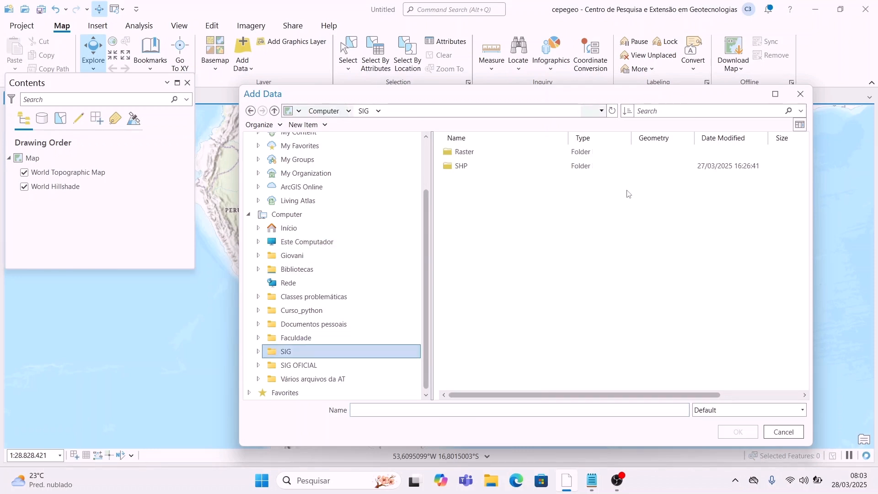
pyautogui.click(527, 156)
pyautogui.doubleClick(526, 157)
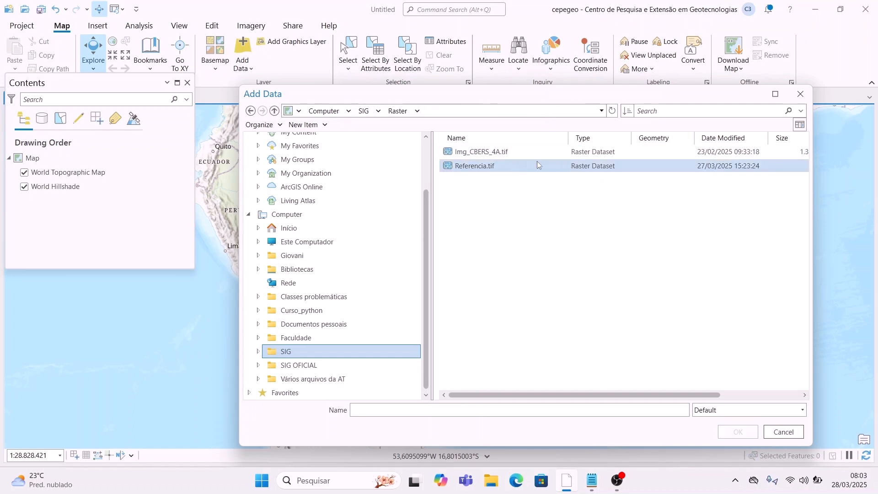
pyautogui.click(537, 154)
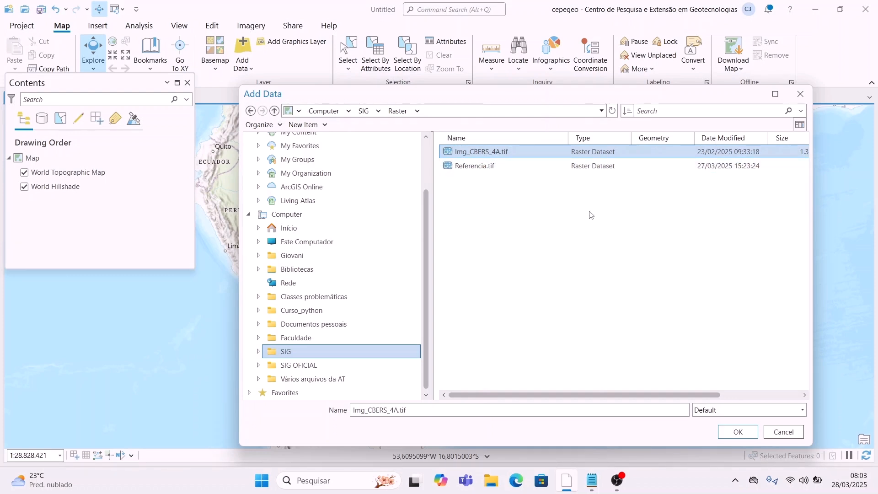
pyautogui.click(736, 434)
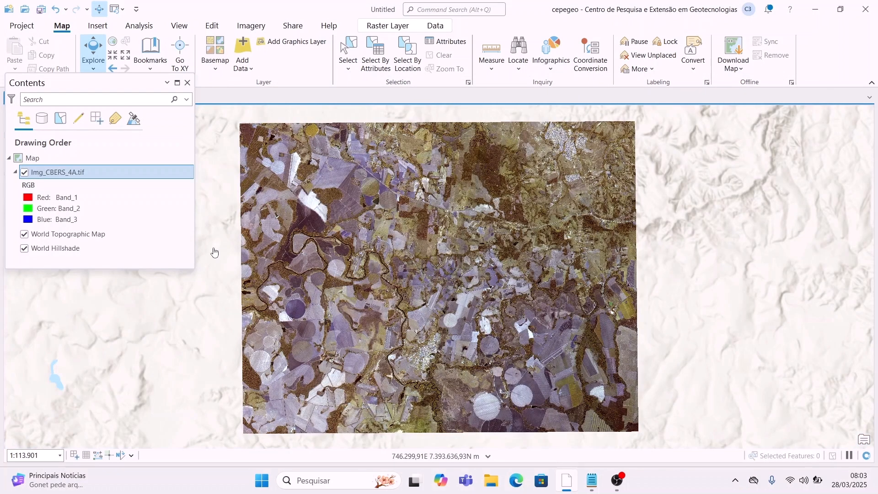
# Step: Open the Symbology settings of the Img_CBERS_4A.tif layer
pyautogui.rightClick(78, 183)
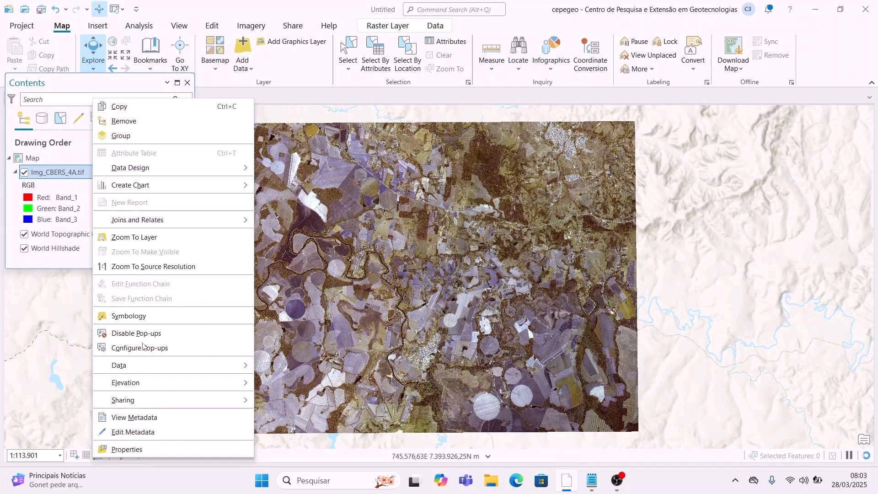
pyautogui.press('Escape')
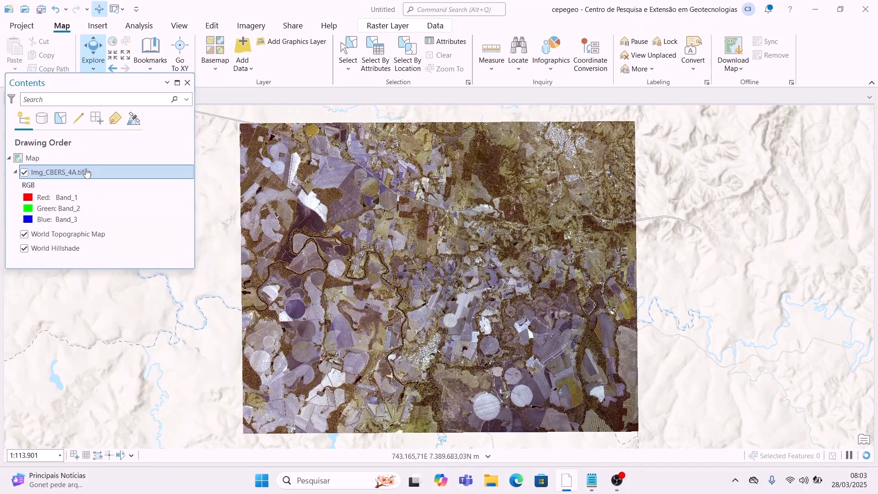
pyautogui.rightClick(87, 172)
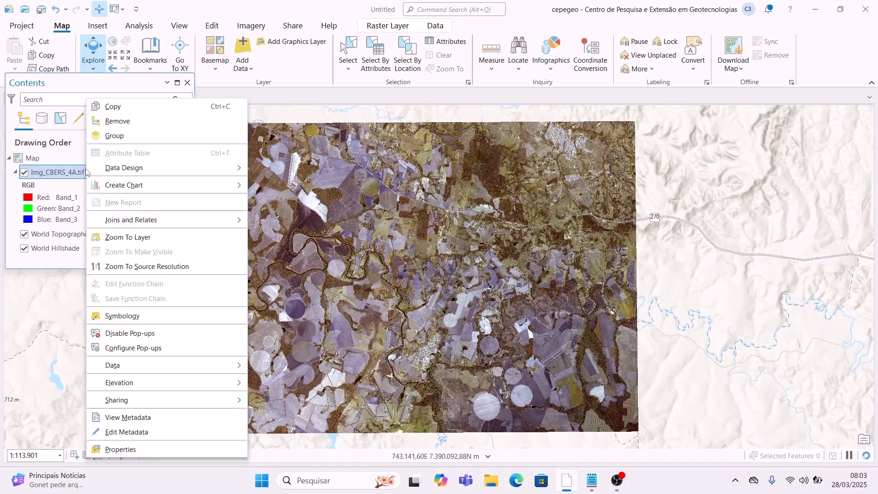
pyautogui.click(162, 315)
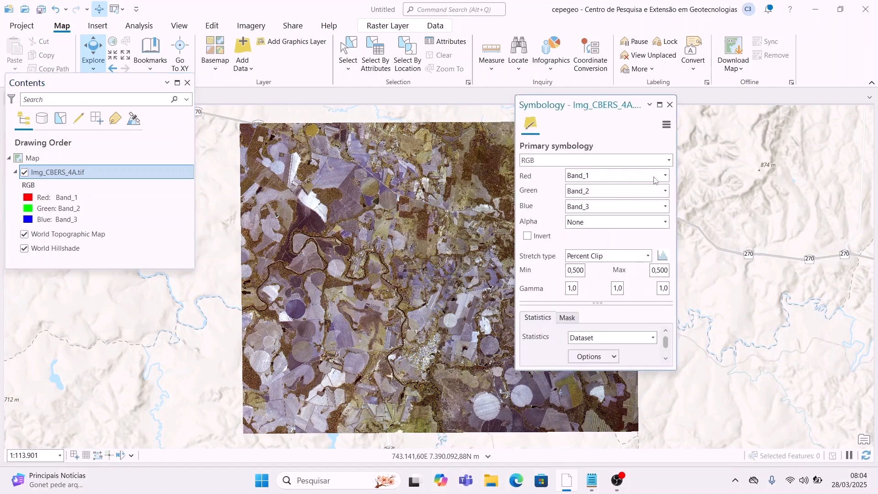
# Step: Switch the image to natural colour with Red Band_3 and Blue Band_1, then close Symbology
pyautogui.click(654, 176)
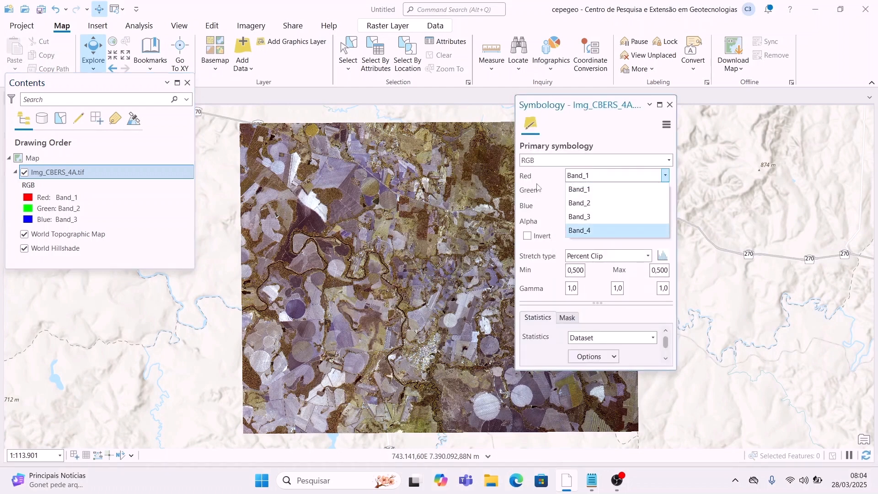
pyautogui.click(630, 220)
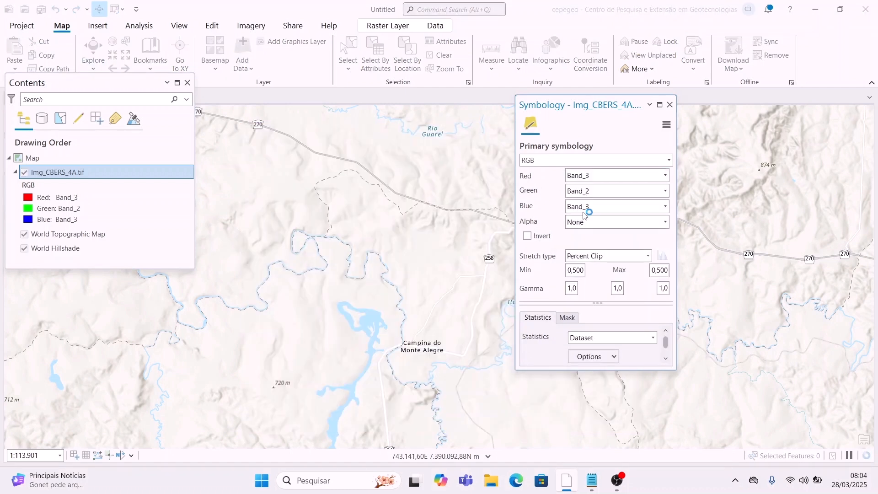
pyautogui.click(627, 208)
pyautogui.click(630, 232)
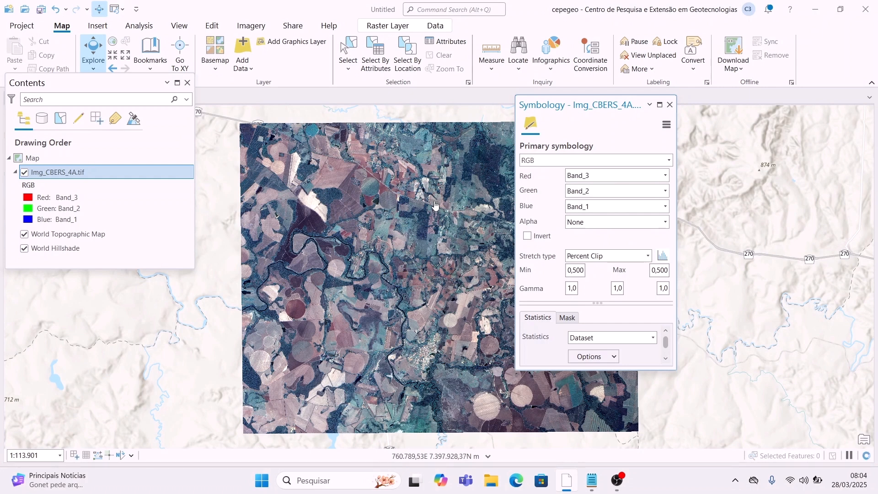
pyautogui.click(669, 105)
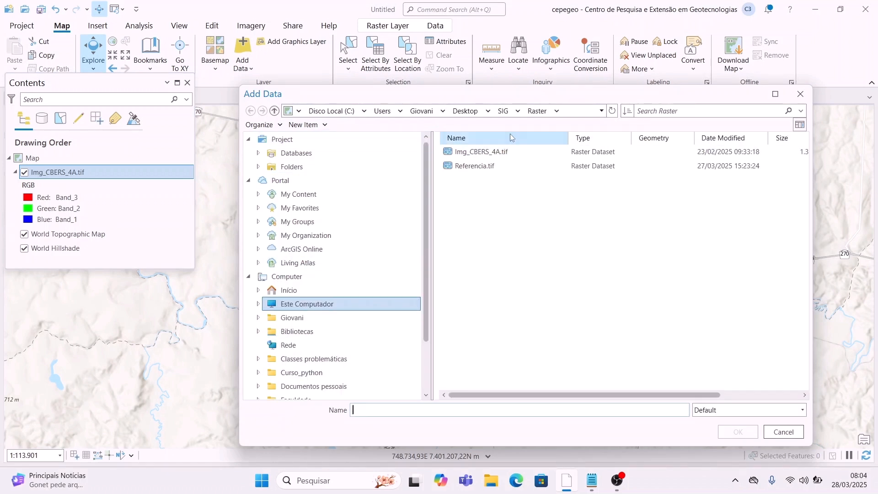
# Step: Add limite_ls_wgs84_utm22s.shp from the SIG > SHP folder to the map
pyautogui.click(504, 111)
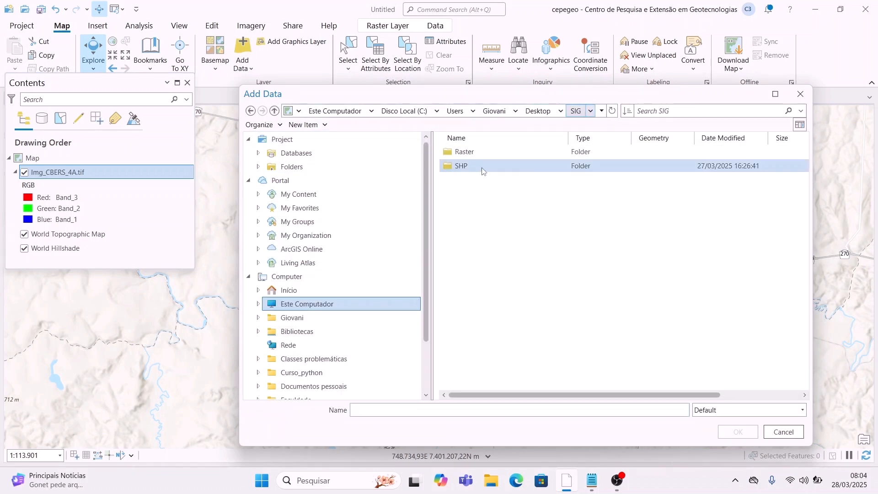
pyautogui.doubleClick(480, 171)
pyautogui.click(486, 155)
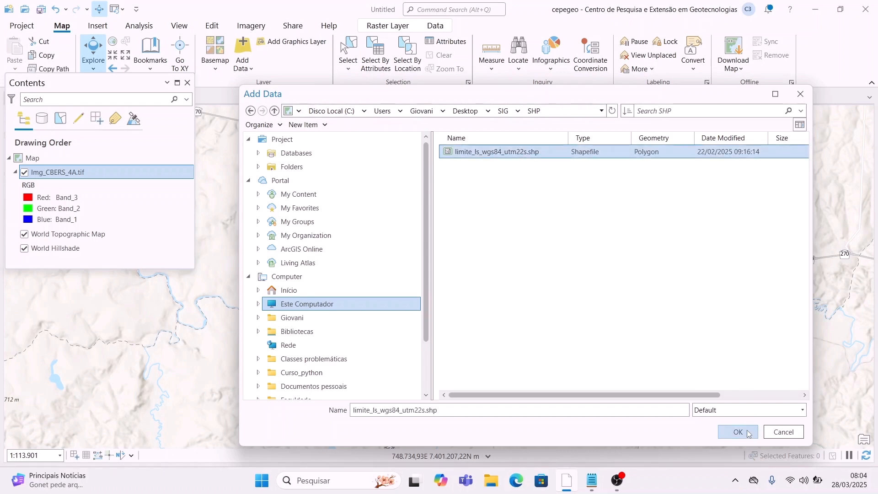
pyautogui.click(739, 433)
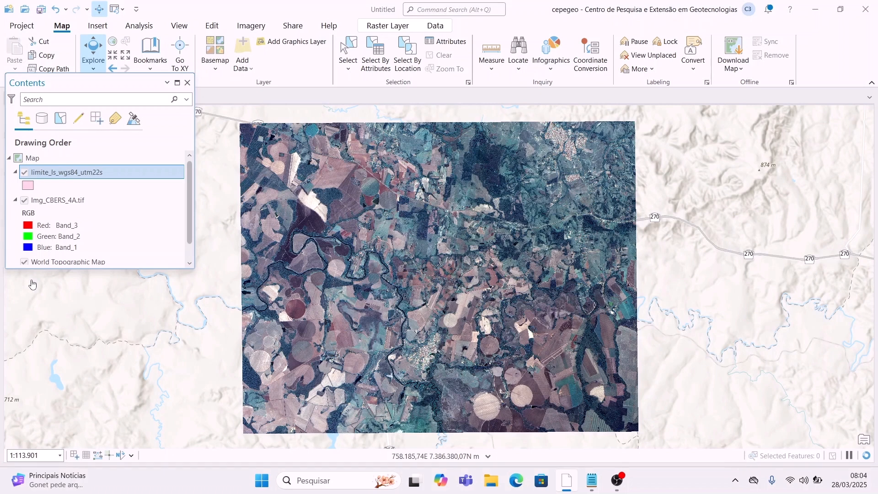
# Step: Give the boundary layer the Black Outline hollow symbol
pyautogui.click(58, 185)
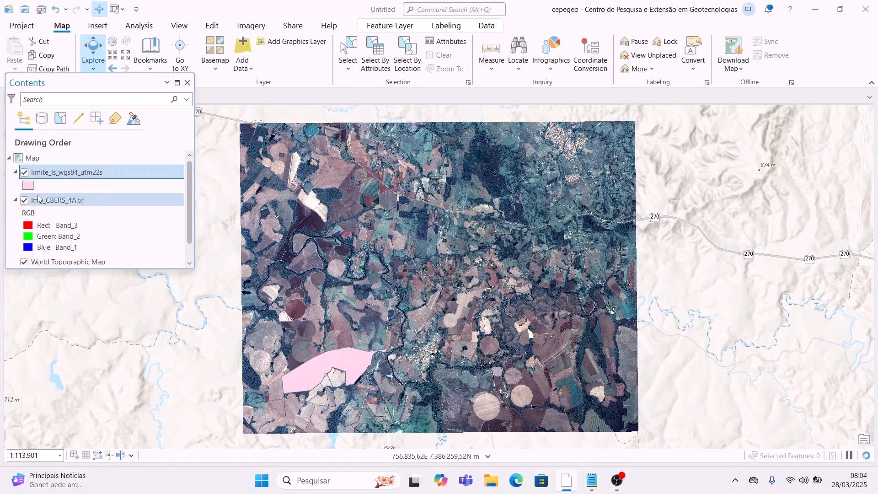
pyautogui.click(28, 185)
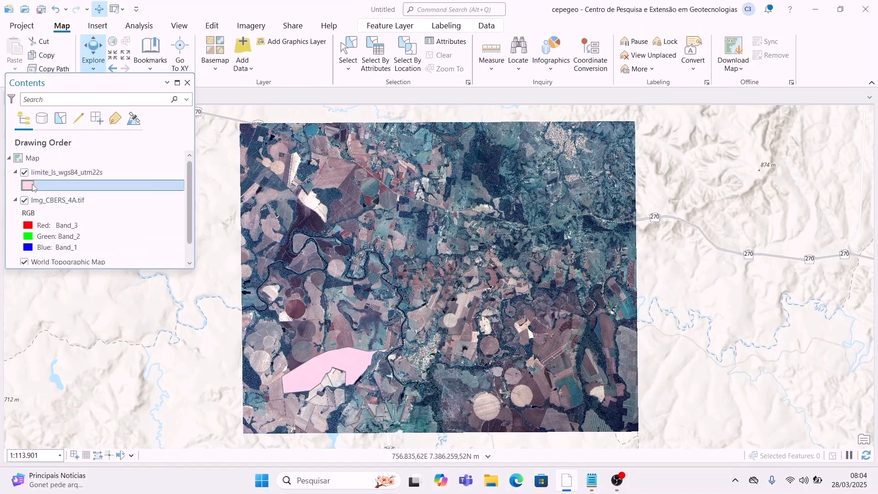
pyautogui.click(584, 217)
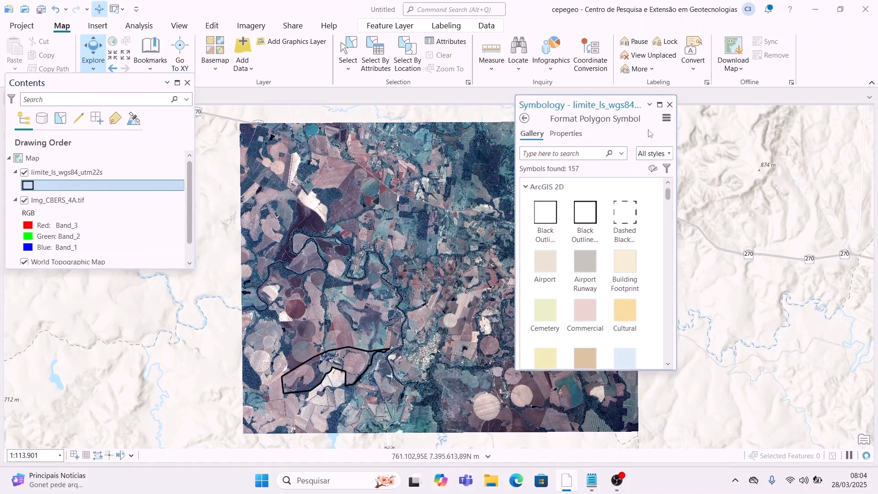
pyautogui.click(670, 105)
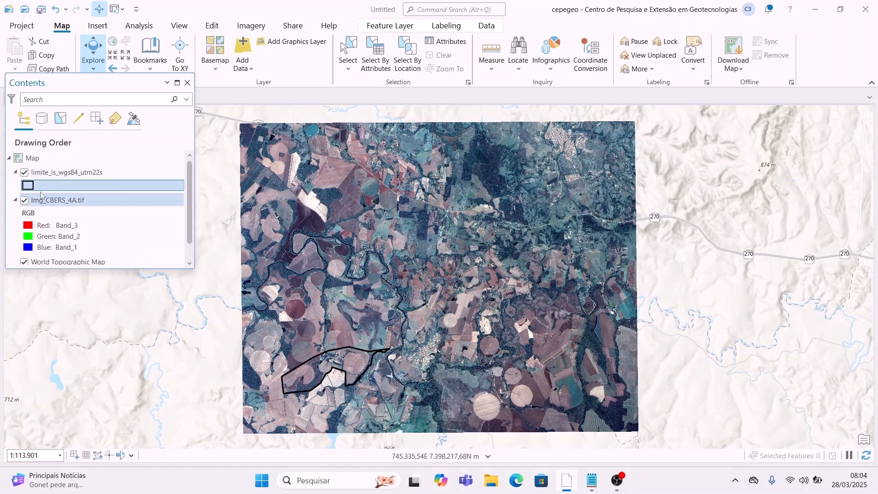
# Step: Hide the boundary layer and collapse the Img_CBERS_4A.tif band legend
pyautogui.click(25, 173)
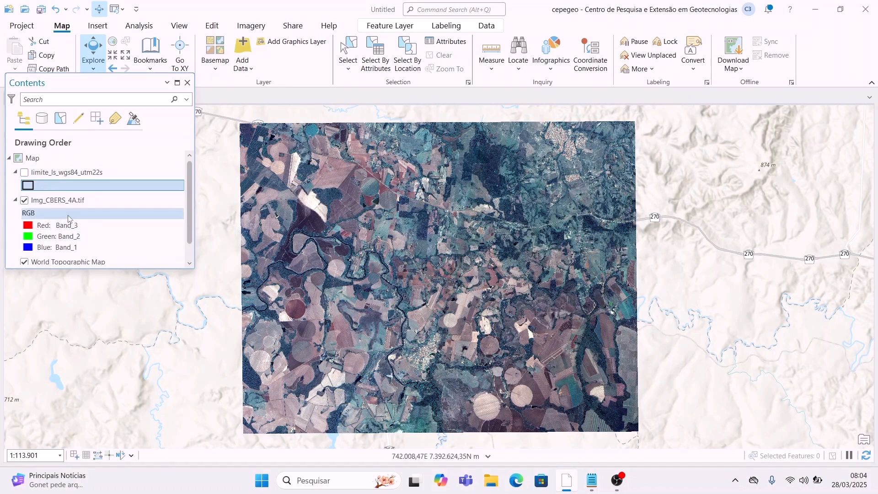
pyautogui.click(105, 200)
pyautogui.click(16, 200)
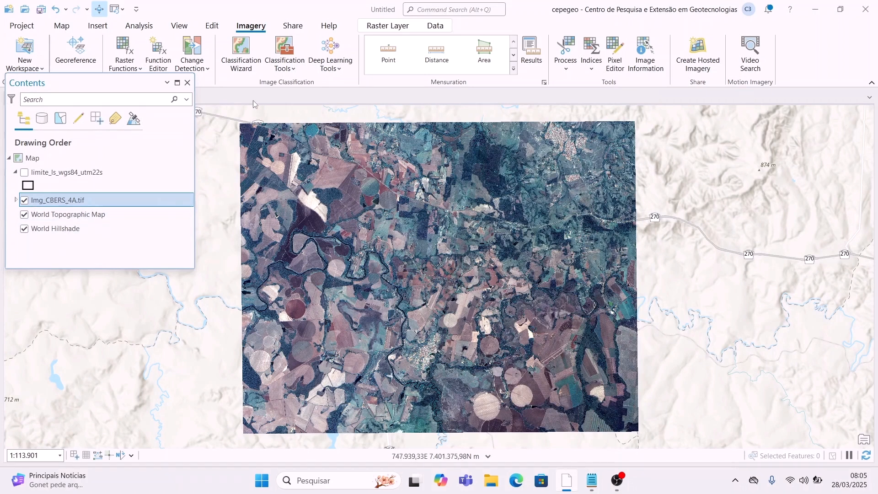
# Step: Start the Classification Wizard with Supervised method and the default NLCD2011 schema
pyautogui.click(241, 53)
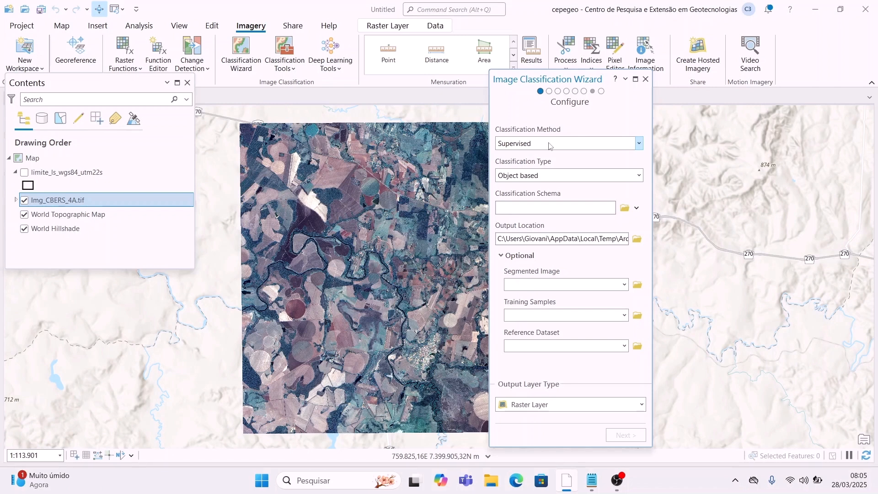
pyautogui.click(639, 144)
pyautogui.click(639, 145)
pyautogui.click(639, 145)
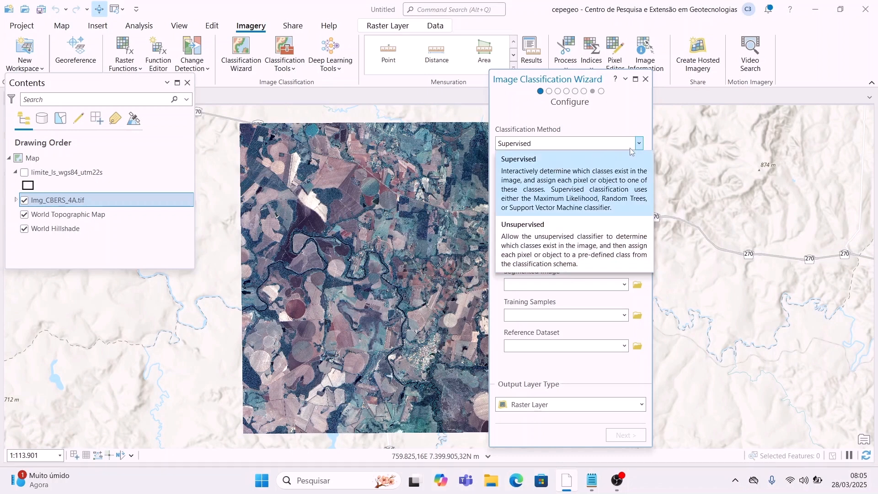
pyautogui.click(640, 144)
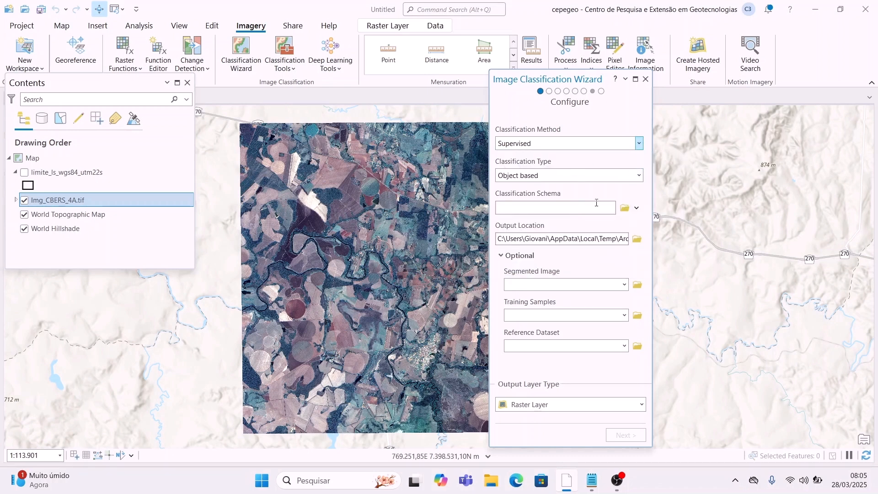
pyautogui.click(636, 208)
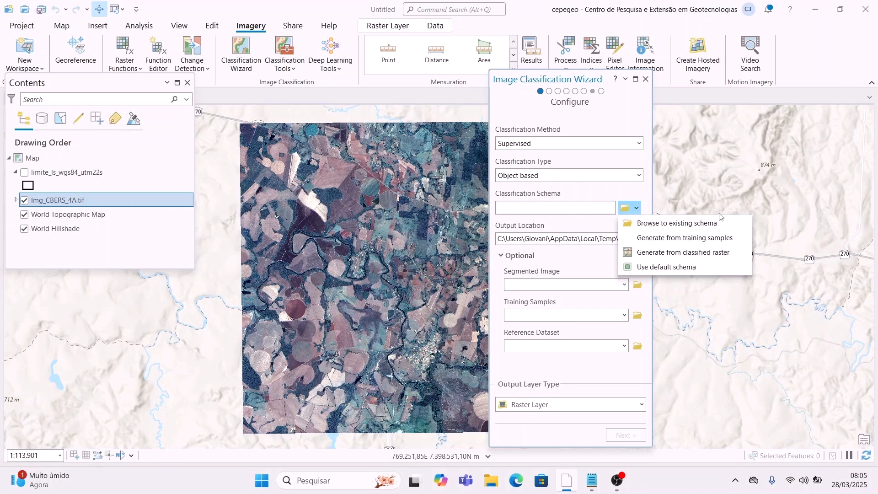
pyautogui.click(670, 268)
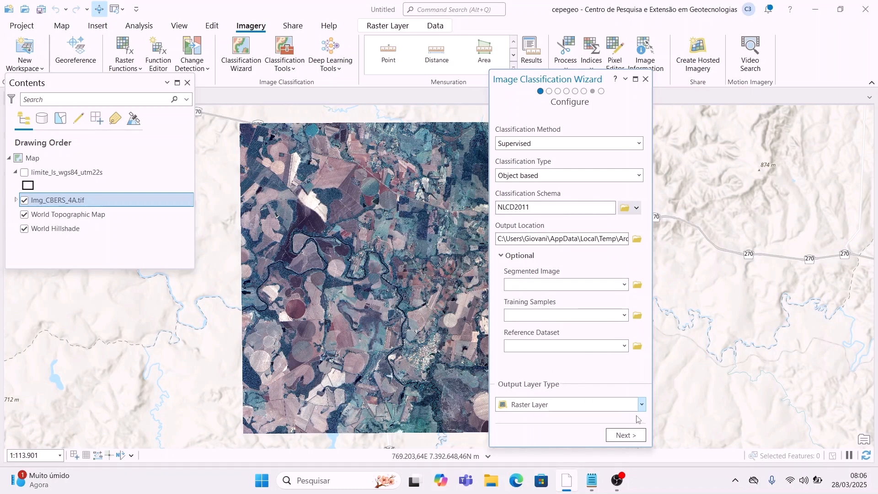
# Step: Set the classification type to Pixel based and advance to Training Samples Manager
pyautogui.click(623, 437)
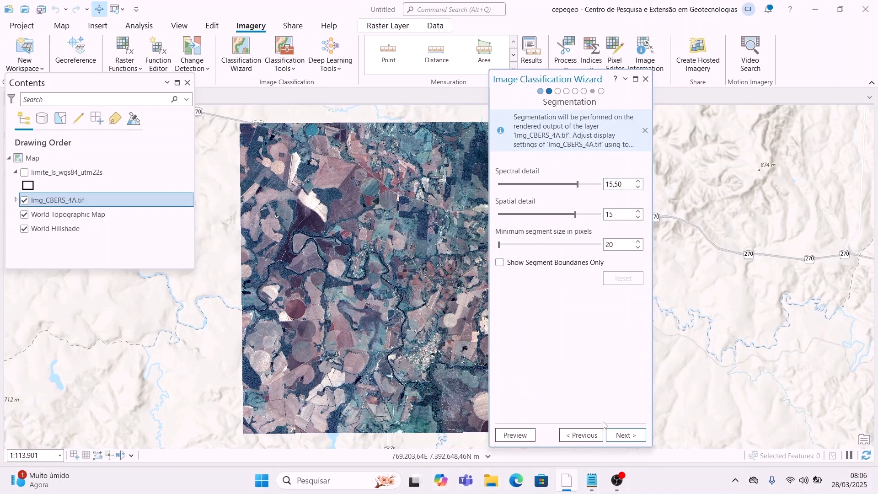
pyautogui.click(572, 436)
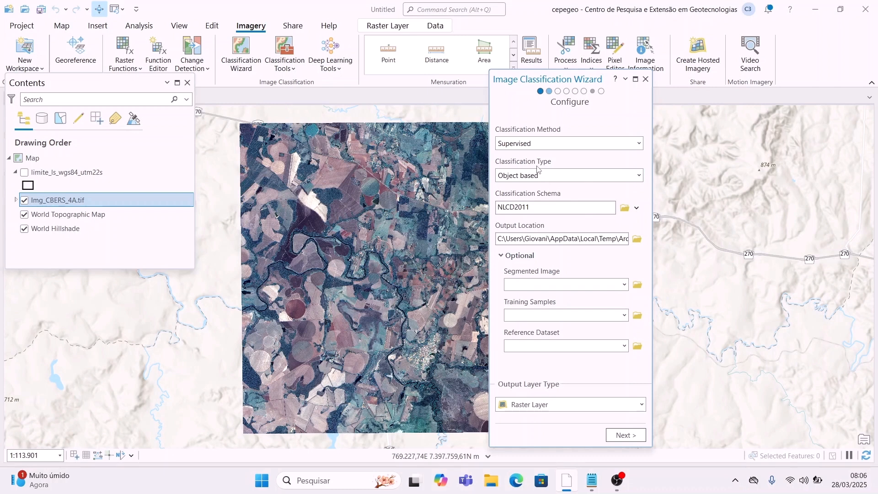
pyautogui.click(639, 176)
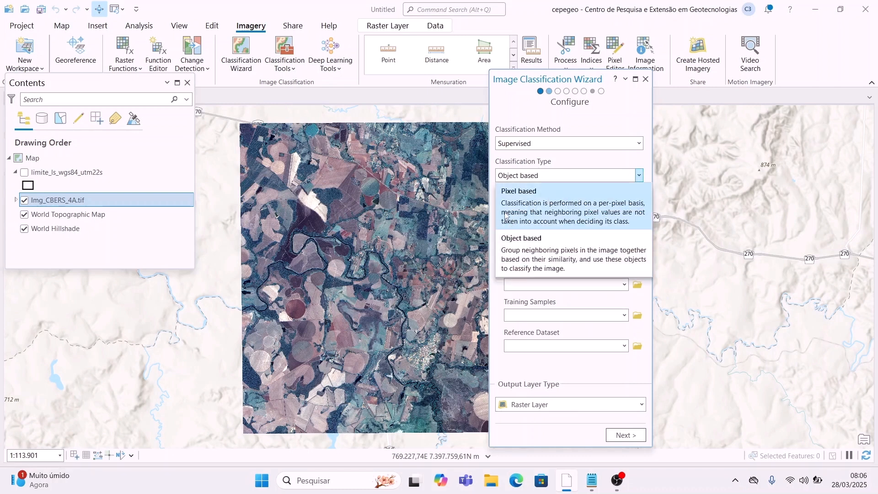
pyautogui.click(533, 199)
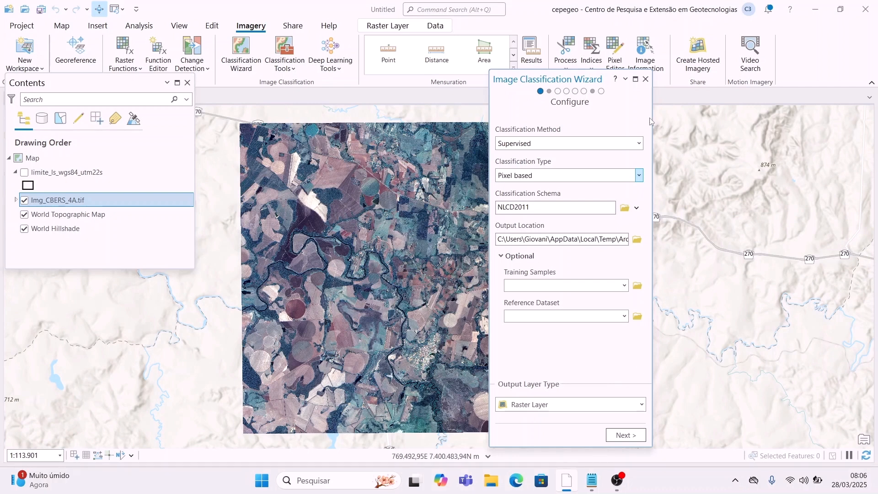
pyautogui.click(615, 437)
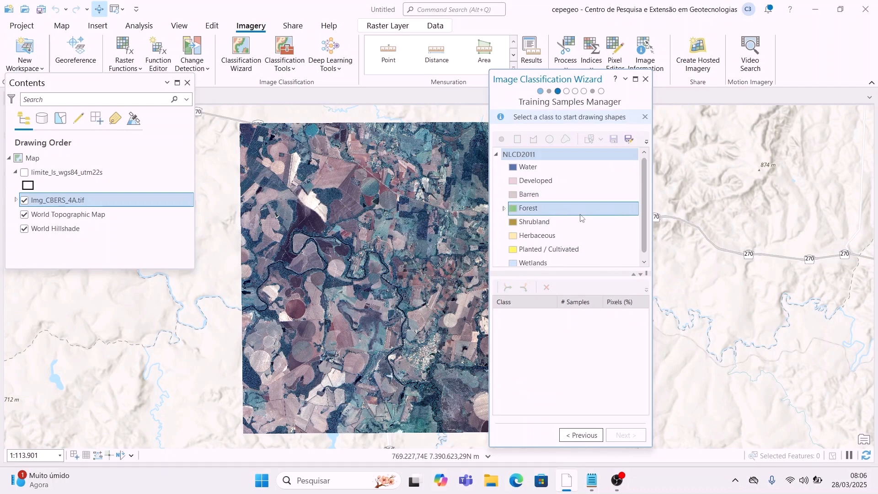
# Step: Check the planned class notes, select the NLCD2011 schema, and open Add New Class
pyautogui.scroll(-1, 567, 208)
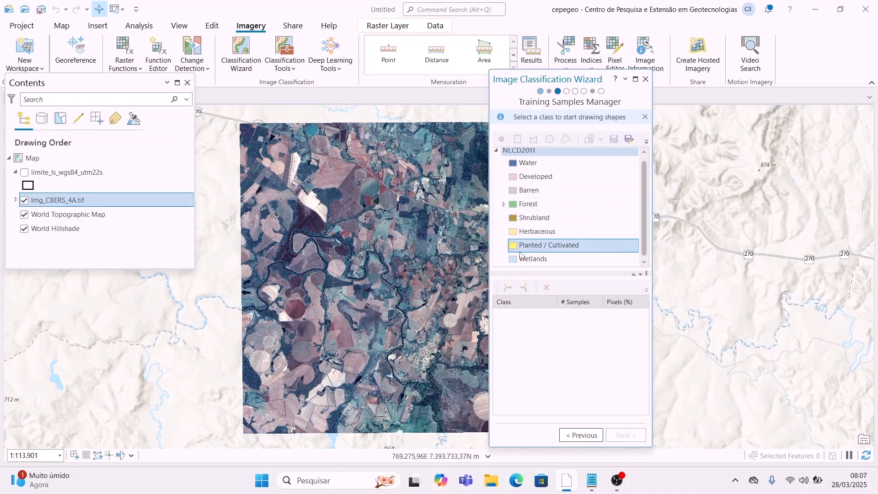
pyautogui.click(592, 485)
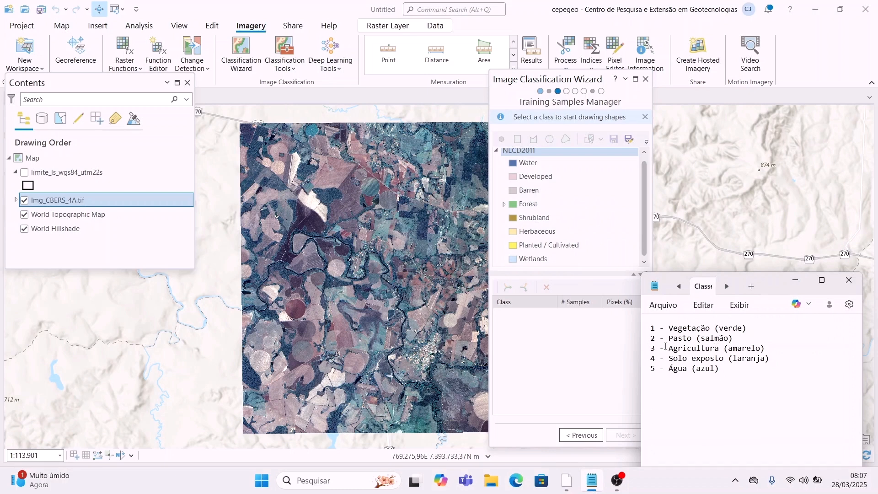
pyautogui.click(797, 283)
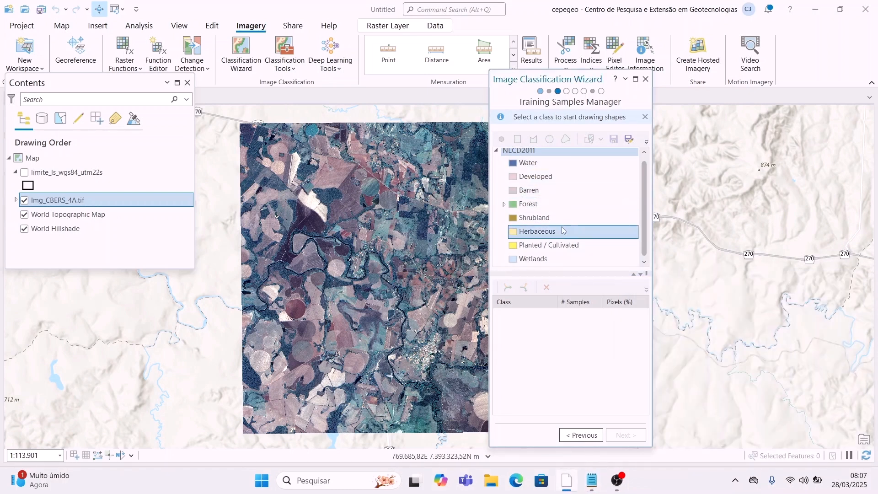
pyautogui.click(566, 167)
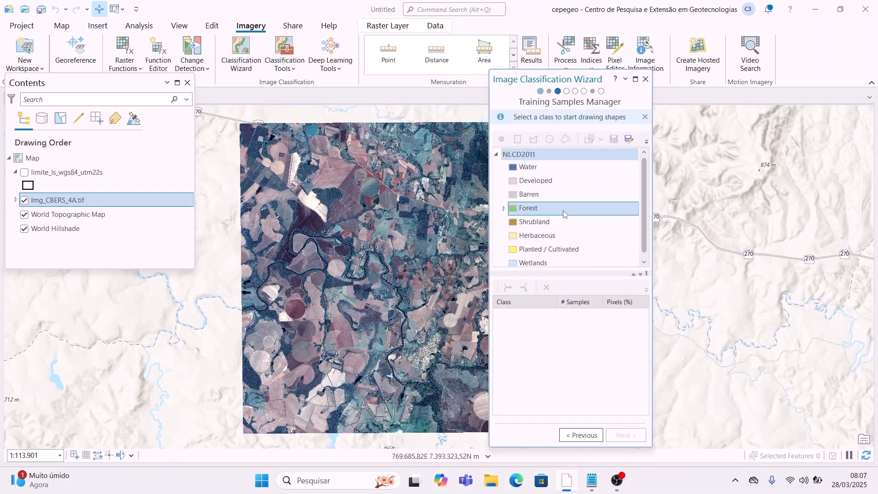
pyautogui.click(570, 168)
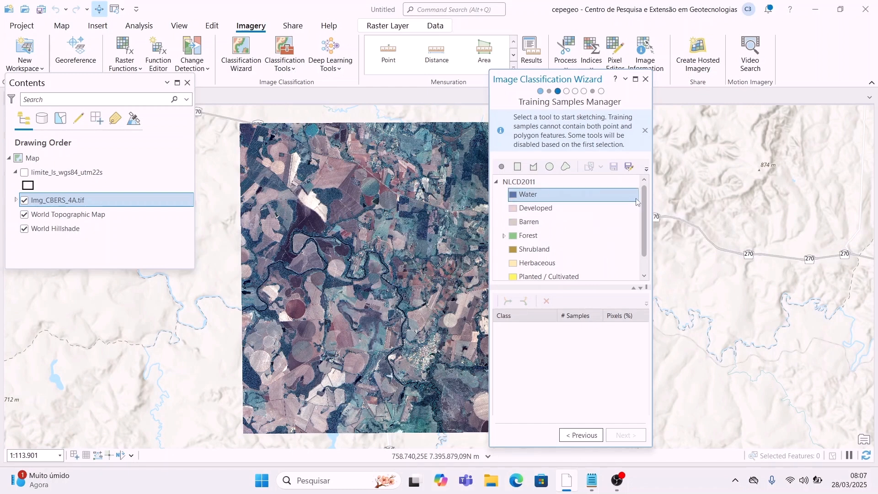
pyautogui.click(515, 182)
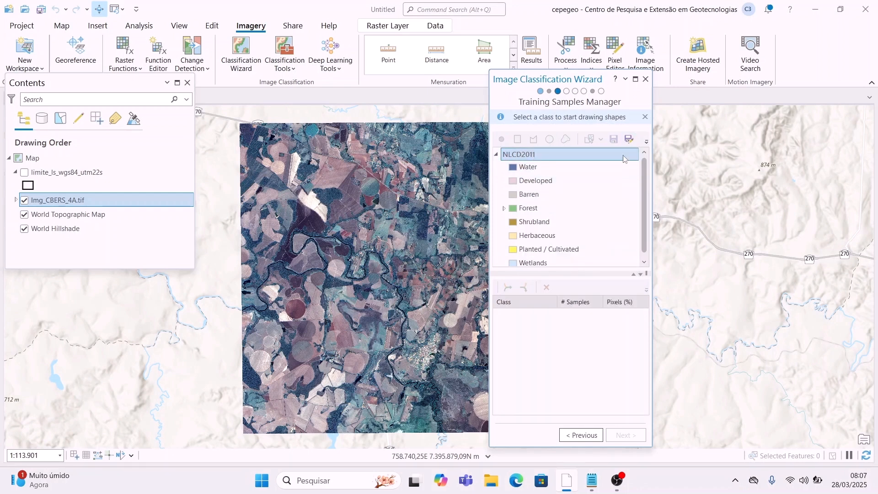
pyautogui.click(647, 142)
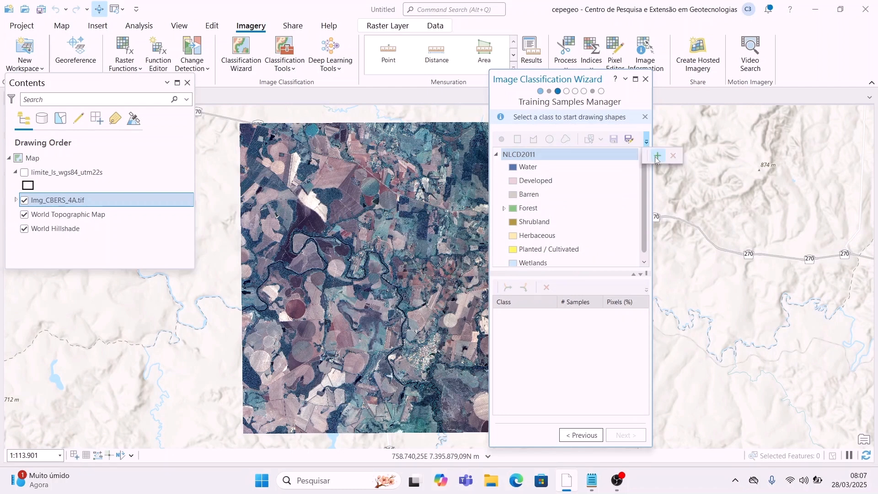
pyautogui.click(657, 156)
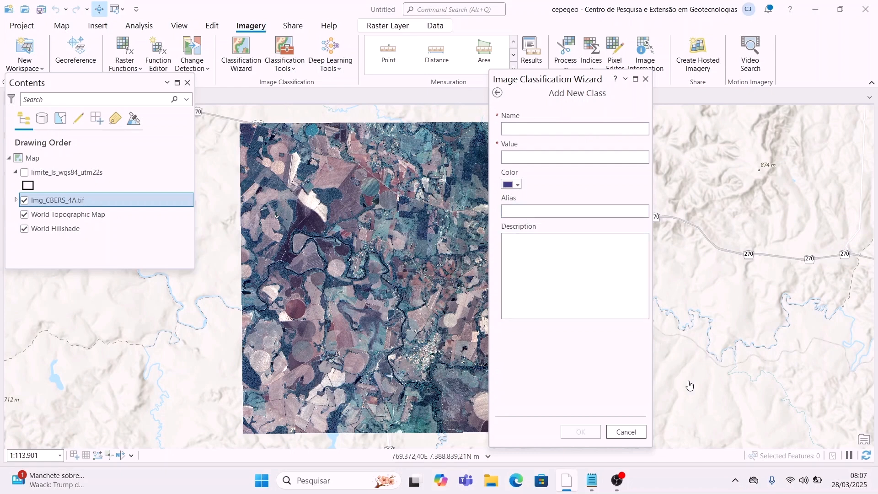
# Step: Create the class Vegetação with value 1 and a green colour
pyautogui.click(591, 487)
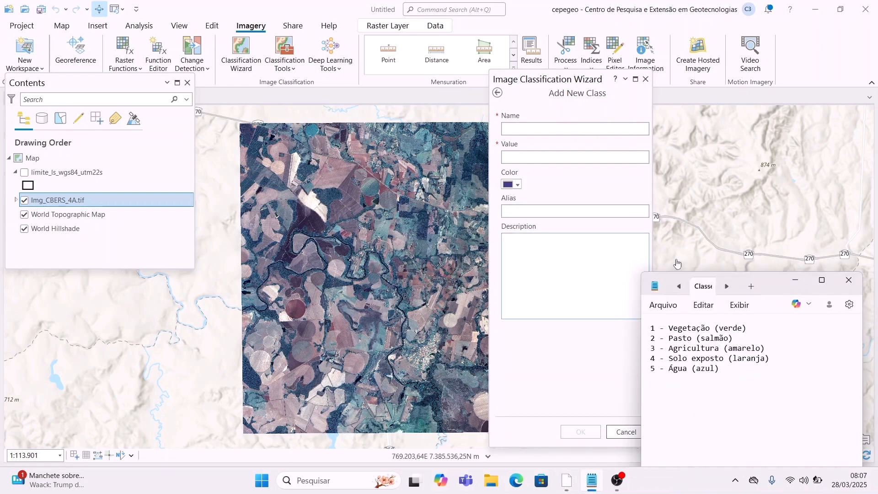
pyautogui.click(795, 280)
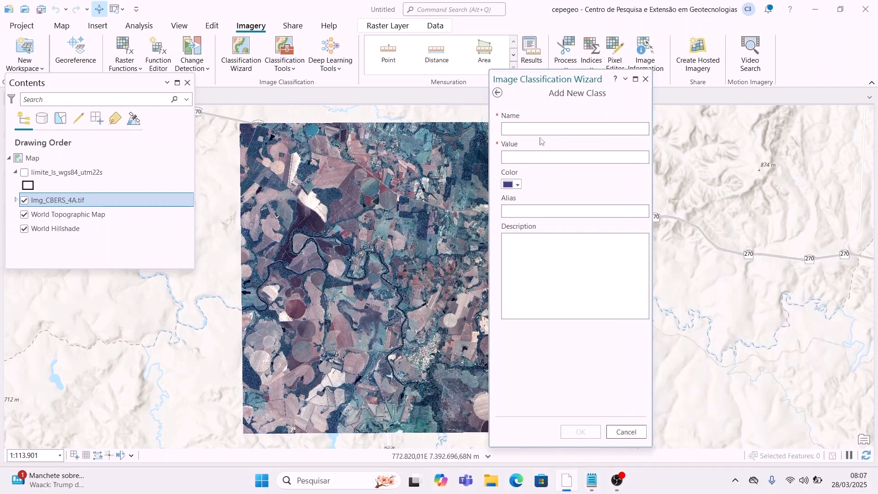
pyautogui.click(540, 129)
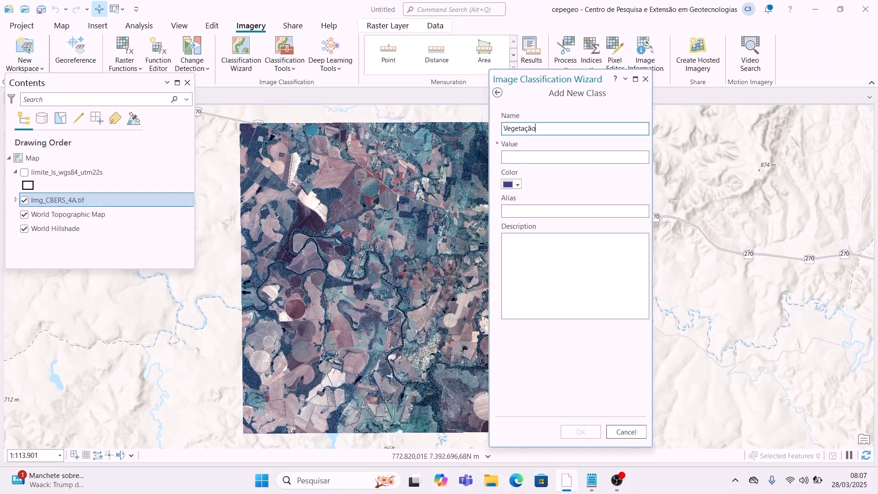
pyautogui.write('Vegetação')
pyautogui.click(512, 156)
pyautogui.write('1')
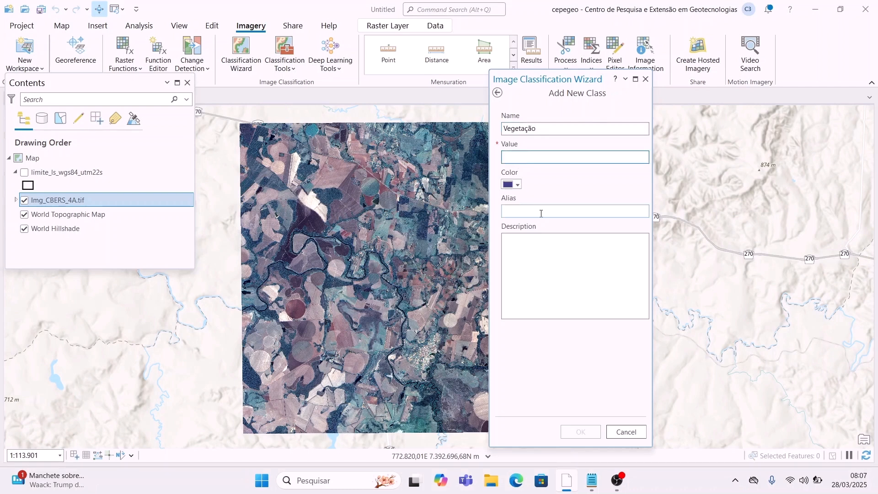
pyautogui.click(518, 185)
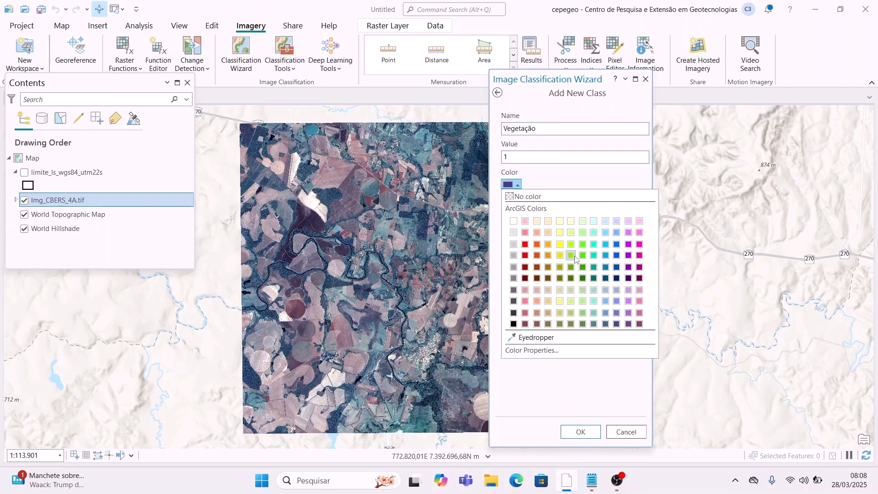
pyautogui.click(583, 255)
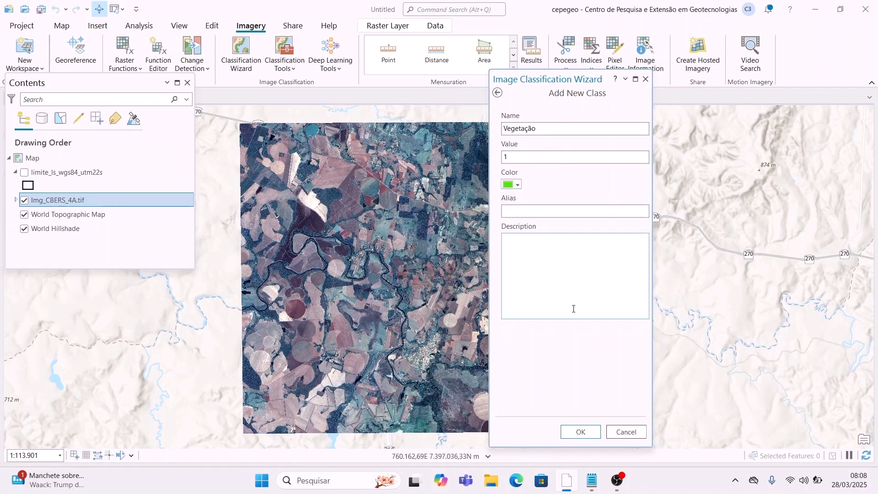
pyautogui.click(590, 437)
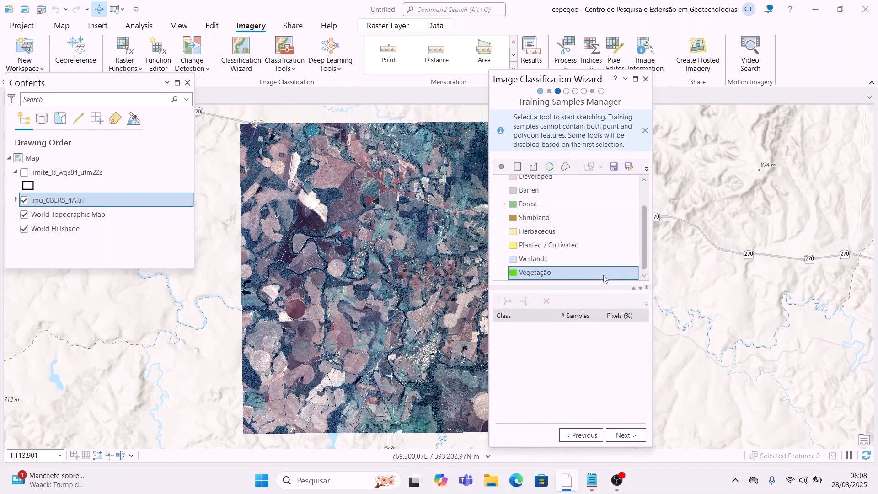
pyautogui.click(646, 169)
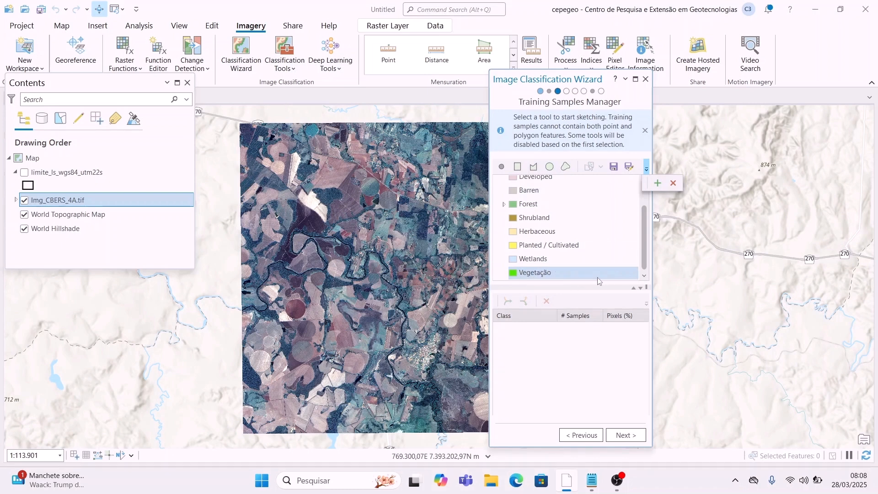
pyautogui.click(657, 183)
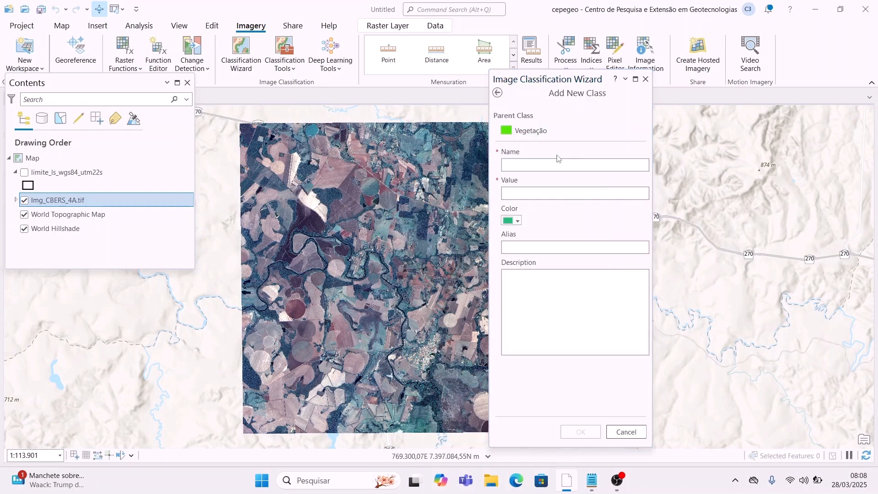
pyautogui.click(557, 167)
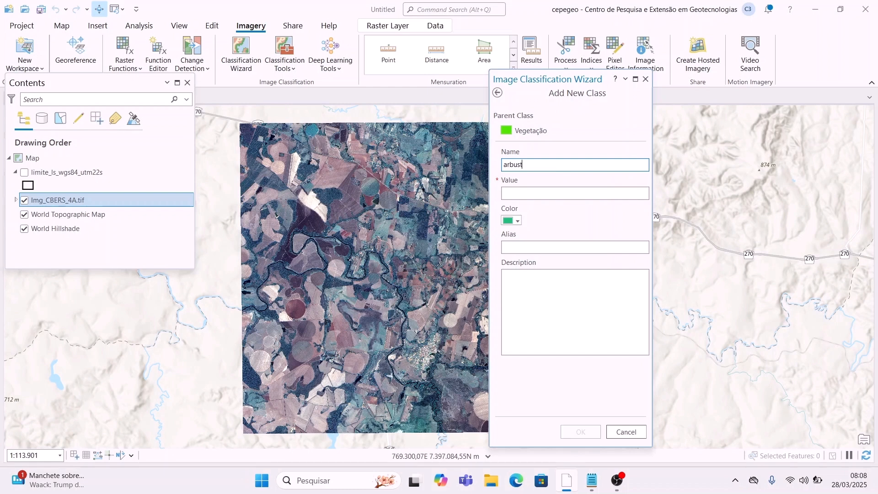
pyautogui.write('arbustos')
pyautogui.click(549, 195)
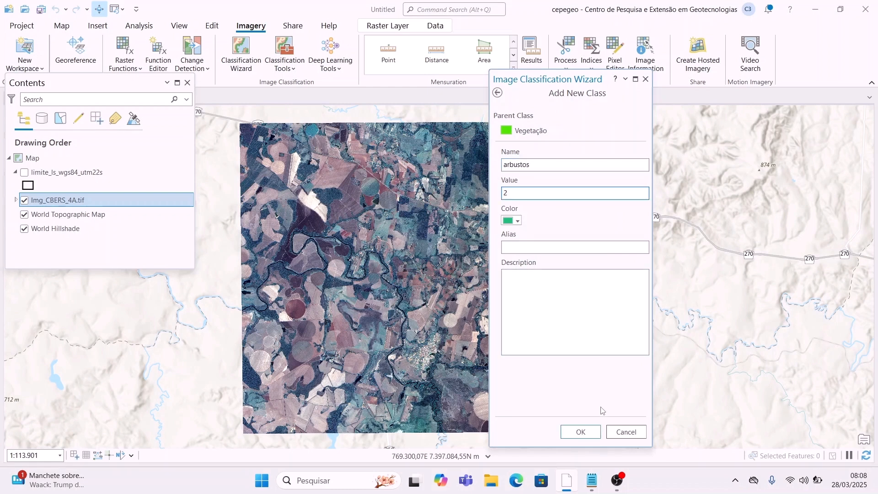
pyautogui.click(580, 431)
pyautogui.scroll(-2, 549, 251)
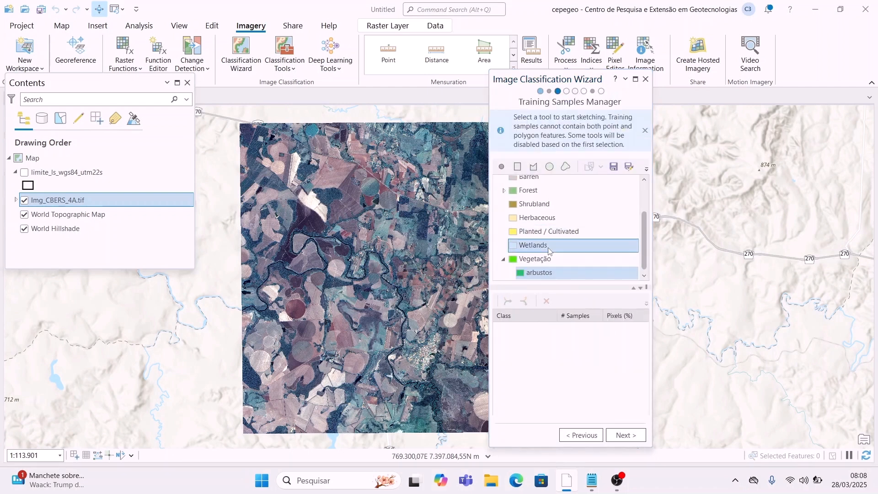
pyautogui.rightClick(554, 271)
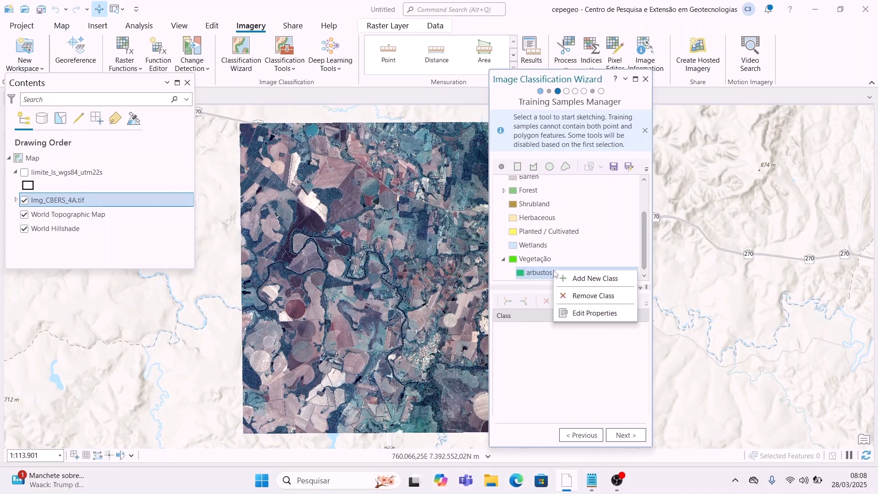
pyautogui.click(610, 297)
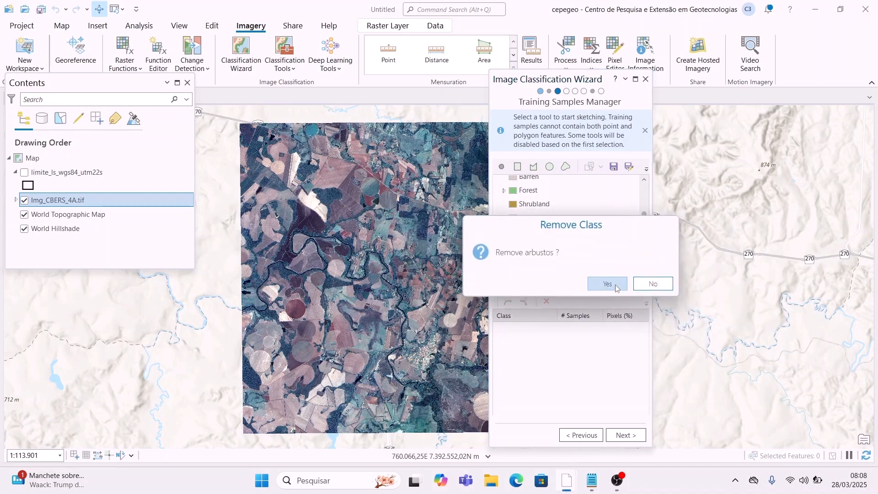
pyautogui.click(608, 284)
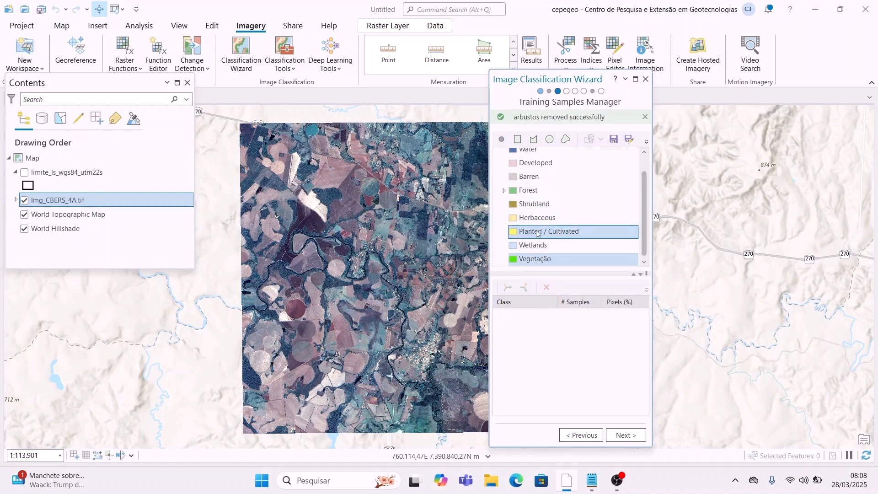
pyautogui.scroll(2, 527, 237)
# Step: Add the Pasto class with value 2 and a salmon colour
pyautogui.click(594, 155)
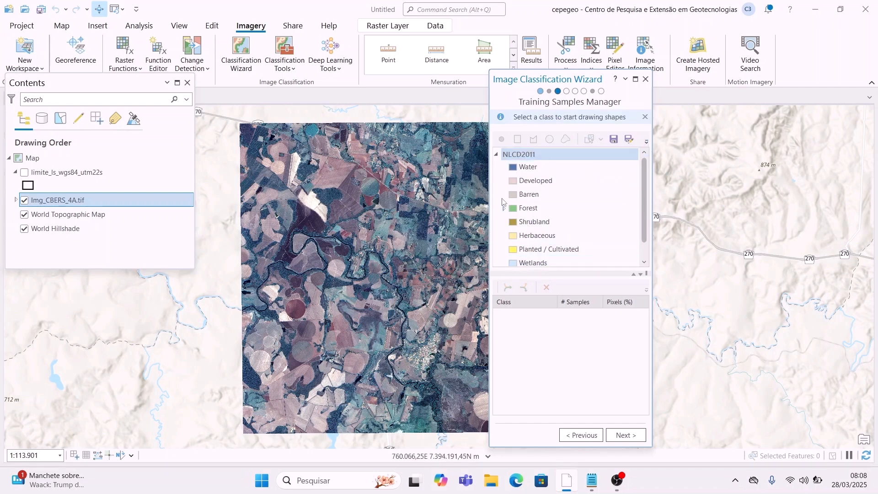
pyautogui.click(646, 140)
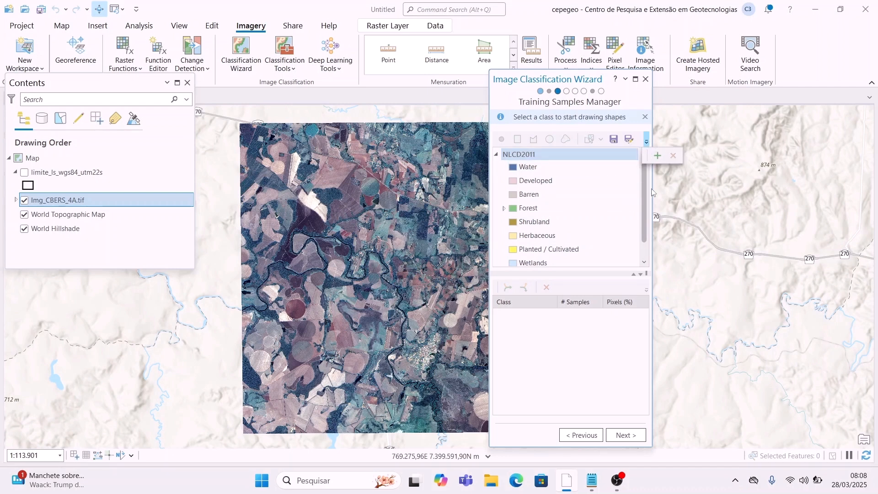
pyautogui.click(657, 155)
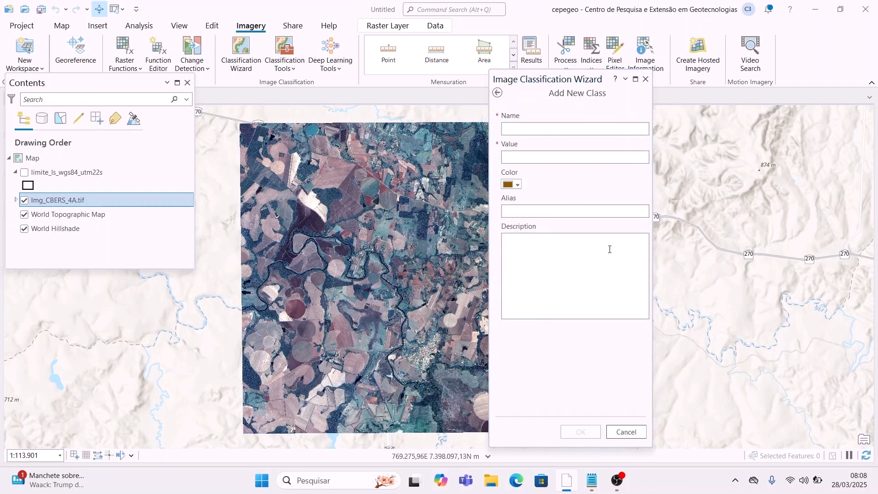
pyautogui.click(591, 480)
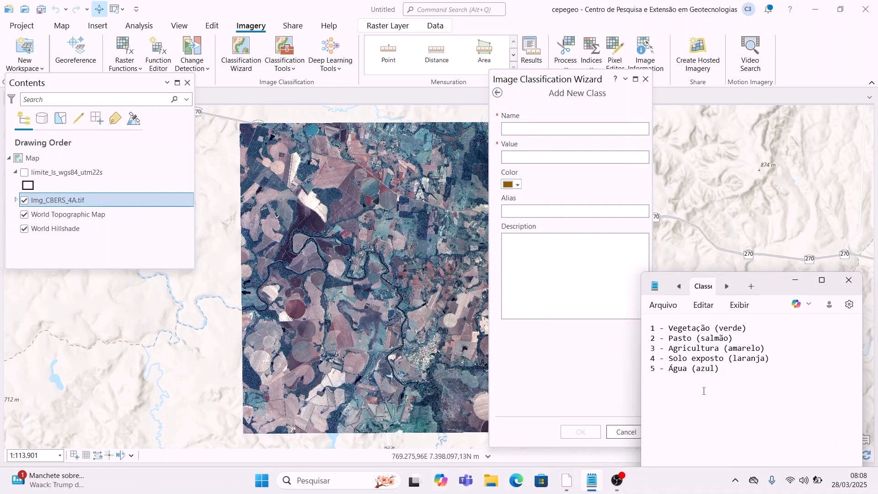
pyautogui.click(795, 280)
pyautogui.click(578, 130)
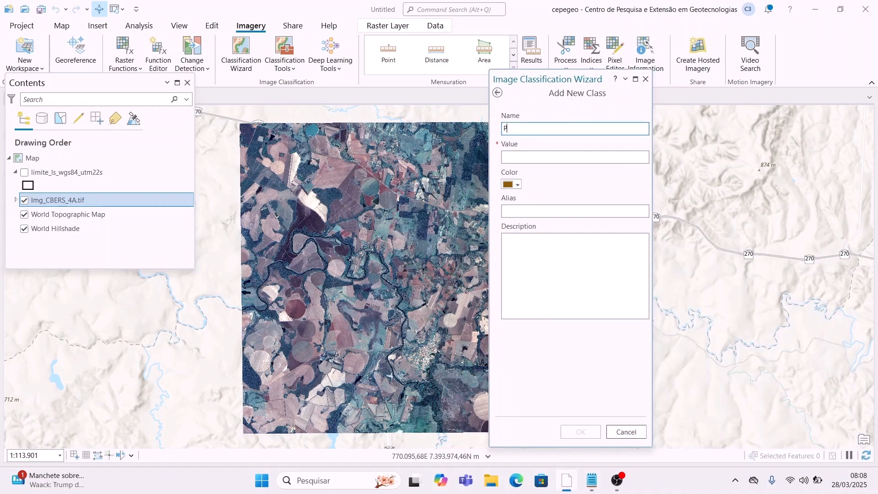
pyautogui.click(622, 157)
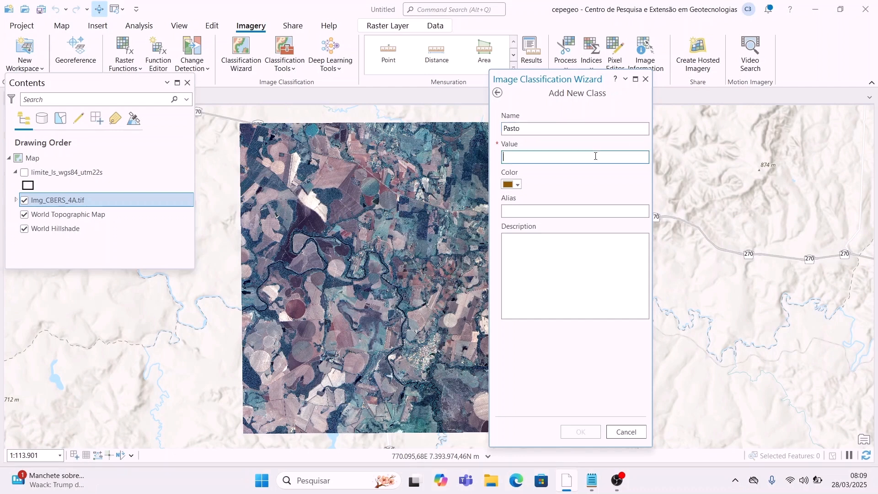
pyautogui.write('2')
pyautogui.click(518, 185)
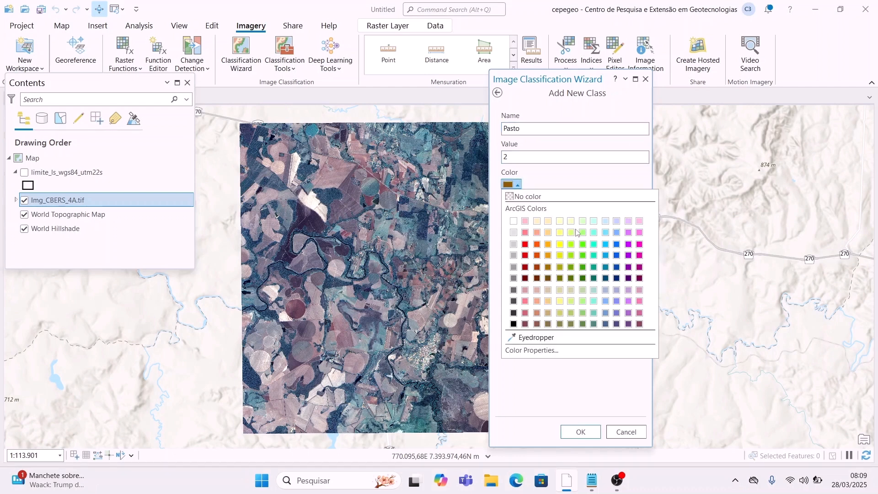
pyautogui.click(540, 237)
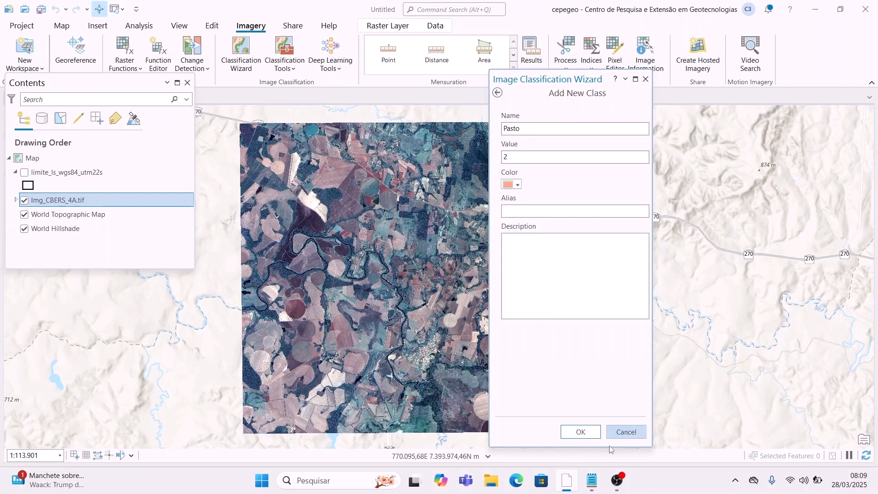
pyautogui.click(580, 431)
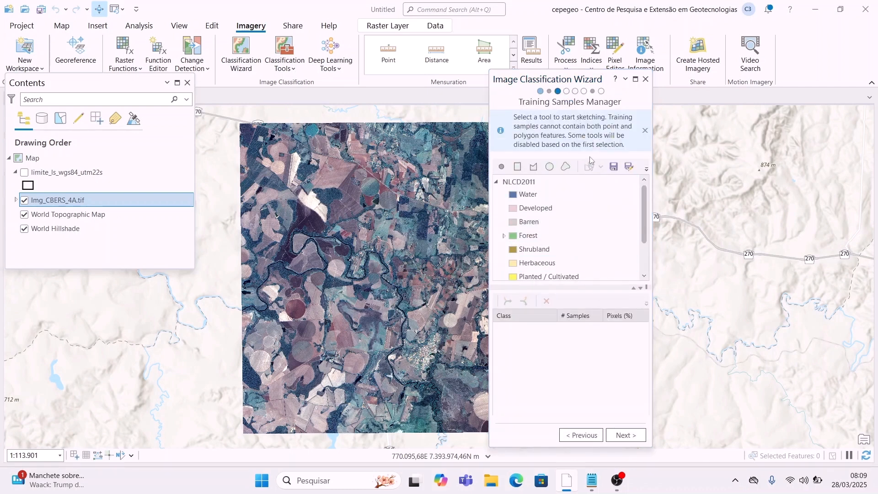
# Step: Select NLCD2011 again and open a blank Add New Class form
pyautogui.click(577, 182)
pyautogui.click(646, 142)
pyautogui.click(652, 154)
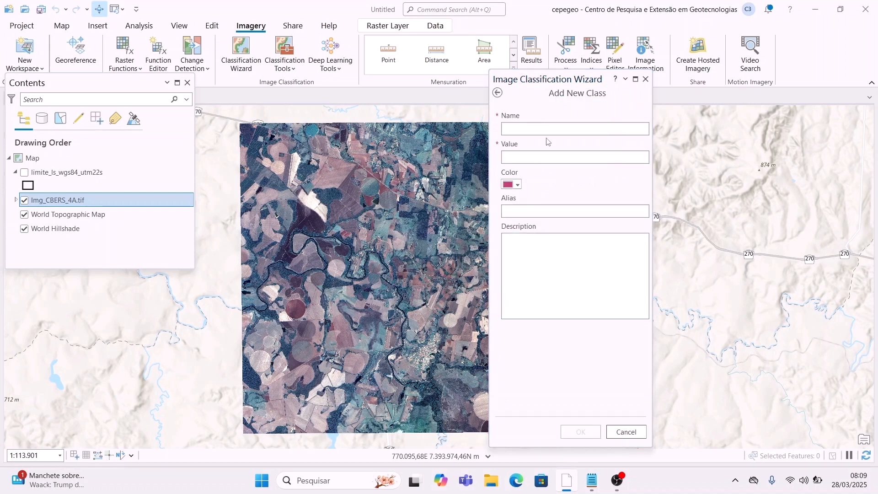
# Step: Add the Agricultura class with value 3 in yellow
pyautogui.moveTo(590, 488)
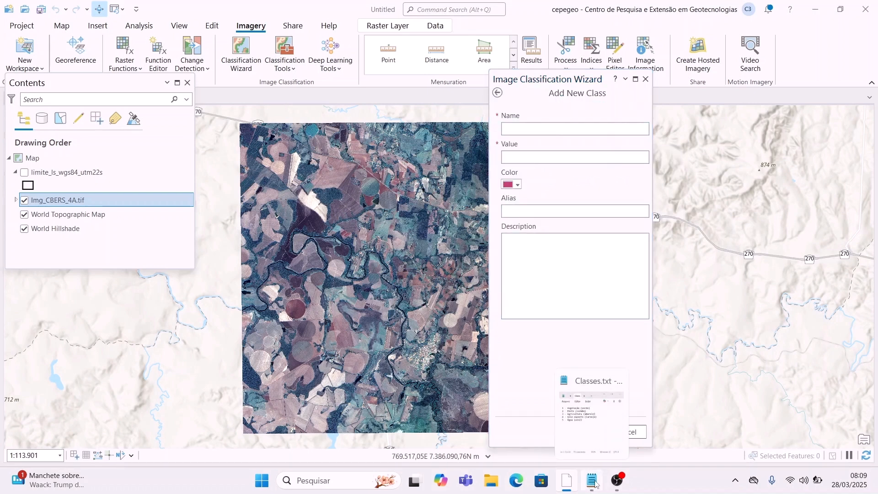
pyautogui.moveTo(584, 434)
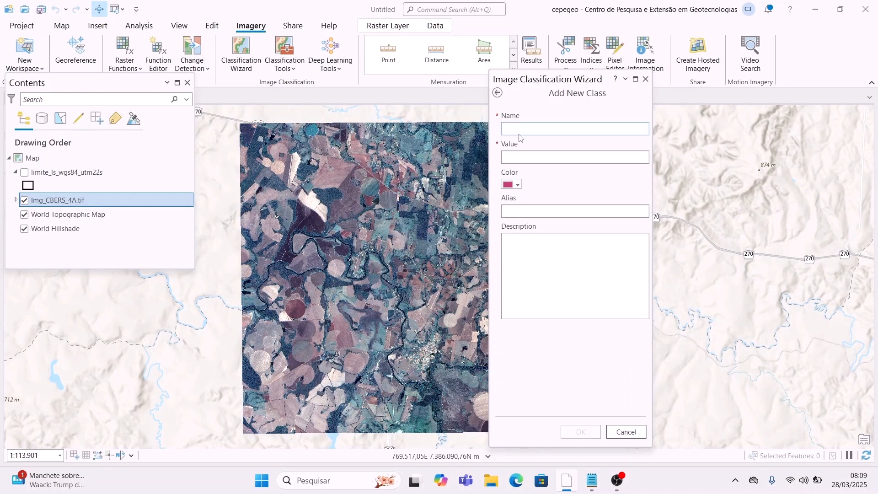
pyautogui.click(535, 128)
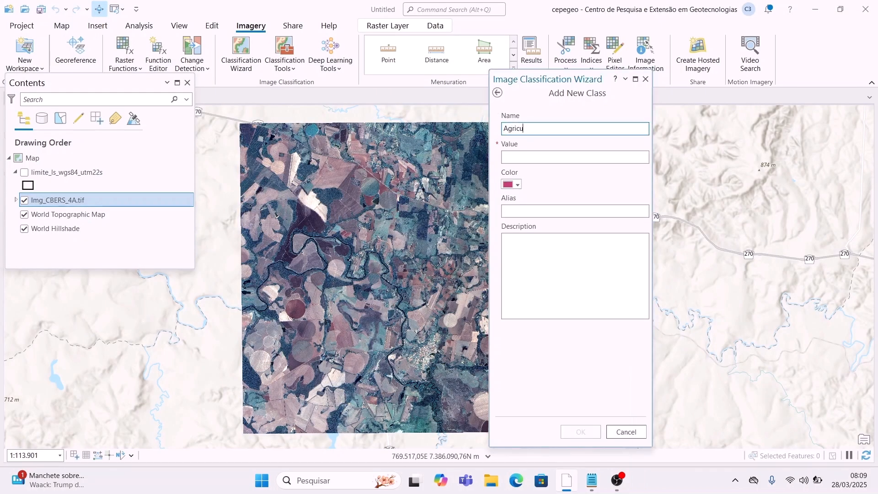
pyautogui.click(544, 156)
pyautogui.write('3')
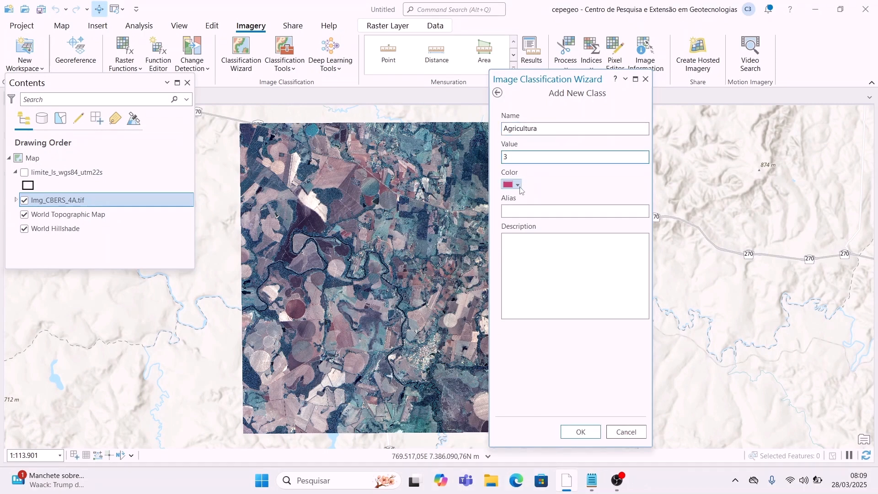
pyautogui.click(514, 183)
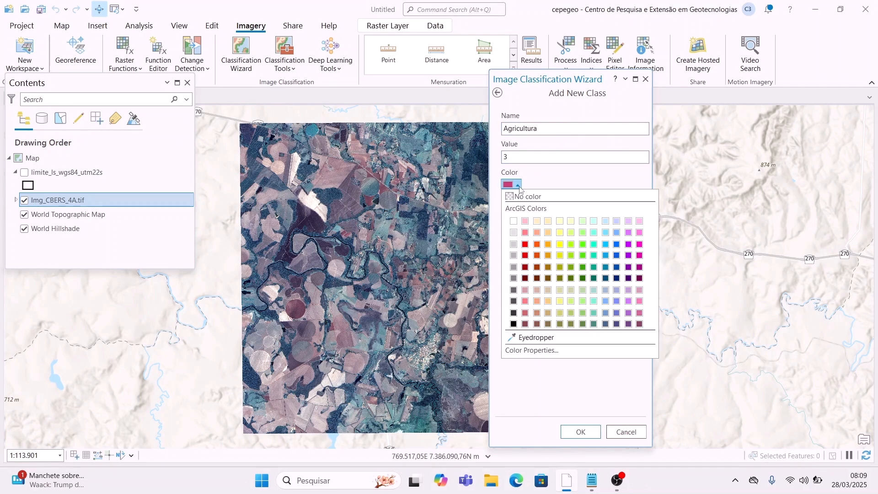
pyautogui.click(563, 247)
pyautogui.click(581, 432)
# Step: Add the Solo exposto class with value 4 in orange
pyautogui.click(569, 182)
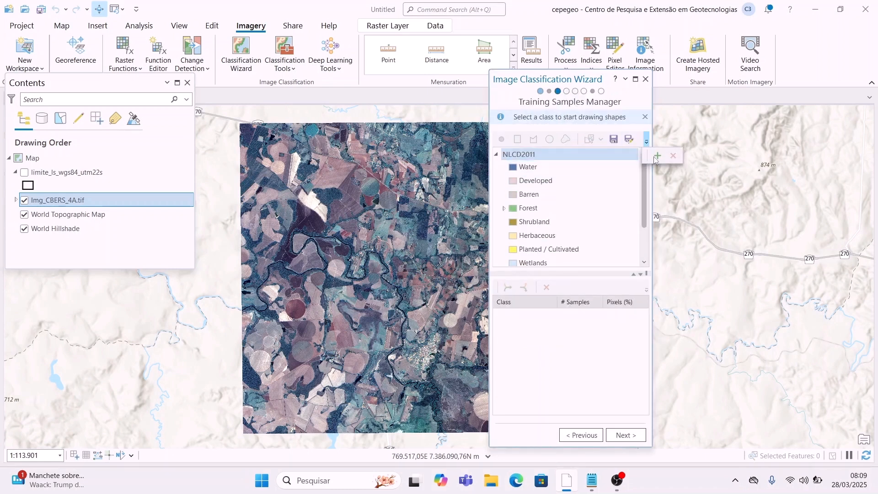
pyautogui.click(657, 156)
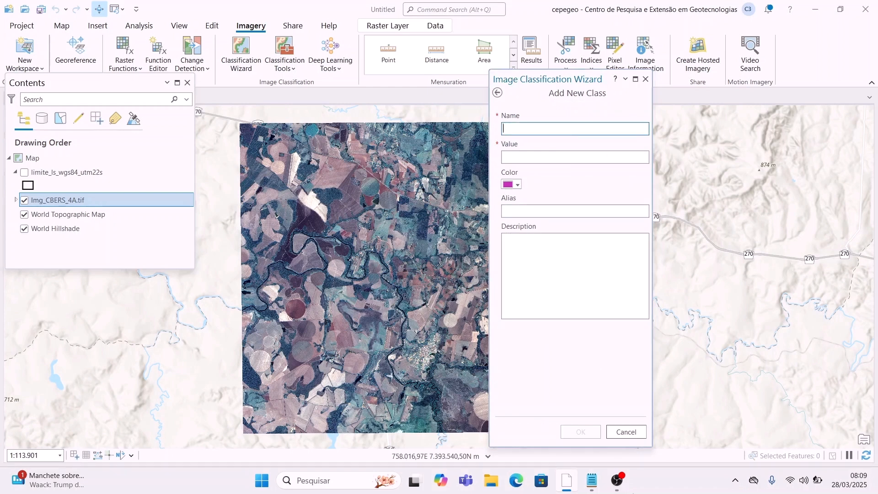
pyautogui.moveTo(591, 480)
pyautogui.moveTo(588, 431)
pyautogui.click(551, 155)
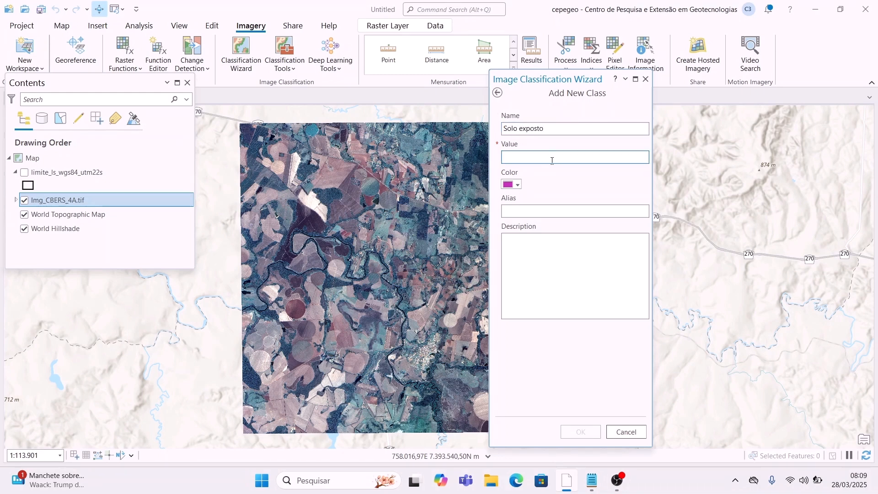
pyautogui.write('4')
pyautogui.click(511, 184)
pyautogui.click(550, 243)
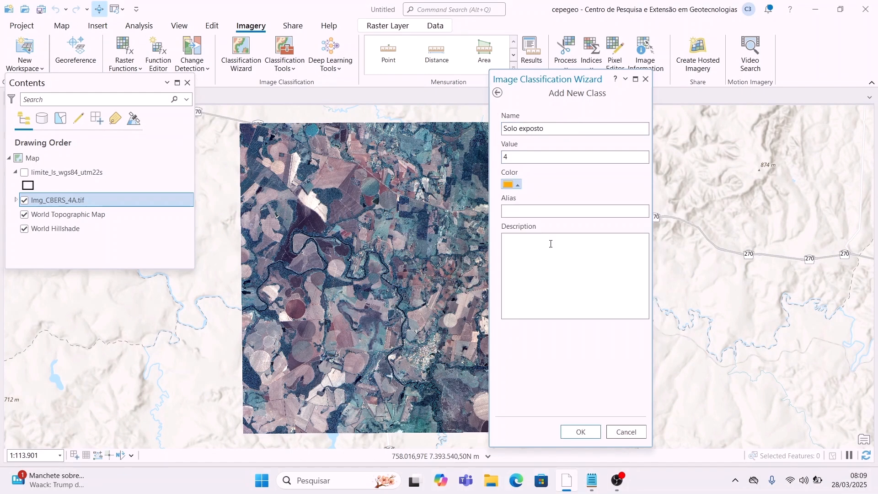
pyautogui.click(581, 432)
# Step: Add the Água class with value 5 in blue
pyautogui.scroll(5, 596, 245)
pyautogui.click(536, 192)
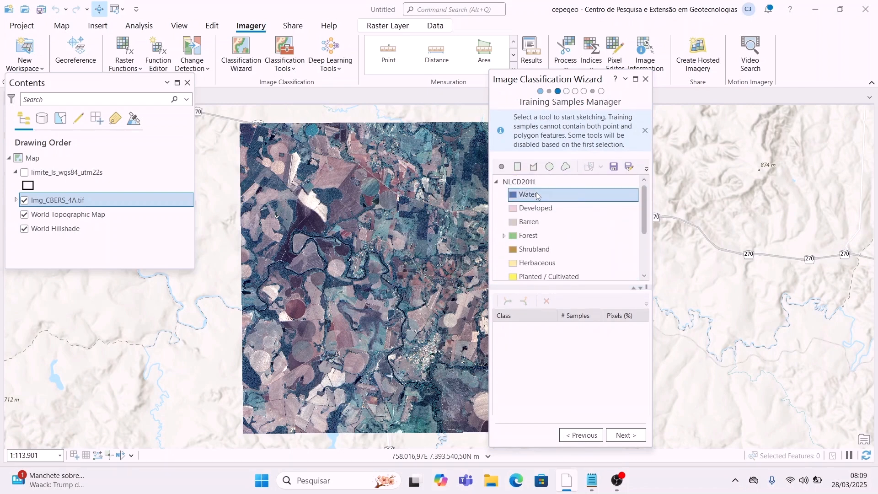
pyautogui.click(647, 139)
pyautogui.click(539, 129)
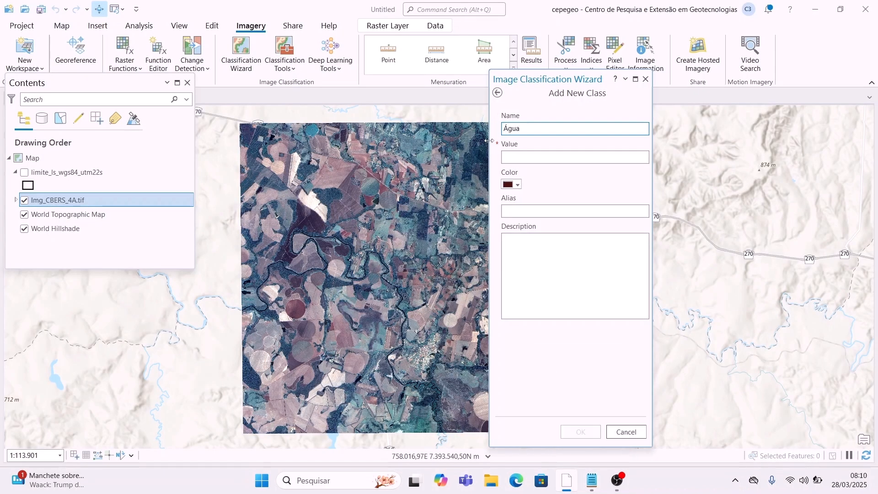
pyautogui.click(585, 156)
pyautogui.click(511, 185)
pyautogui.click(617, 251)
pyautogui.click(580, 432)
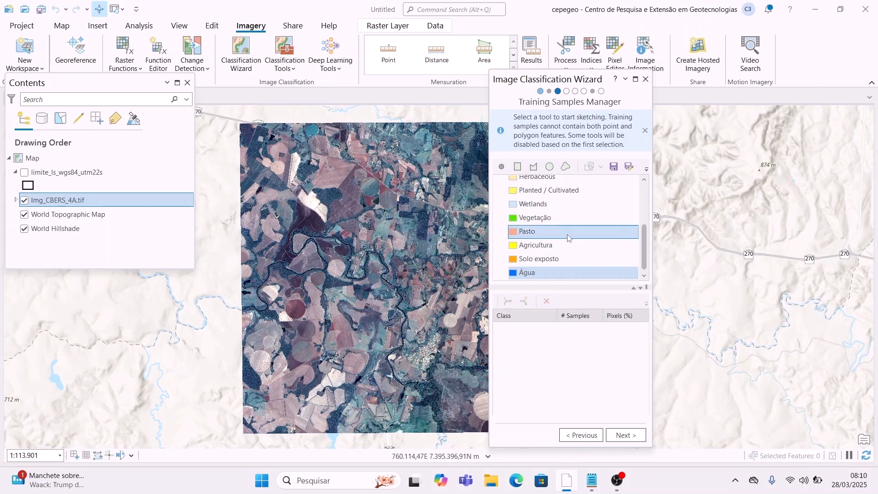
# Step: Select Vegetação as the sampling class, choose the sample drawing tool, and zoom in
pyautogui.click(558, 221)
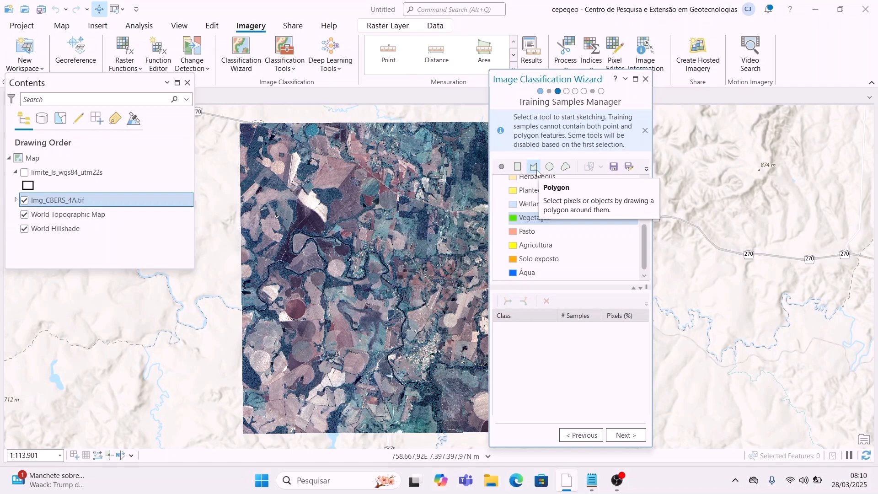
pyautogui.click(533, 167)
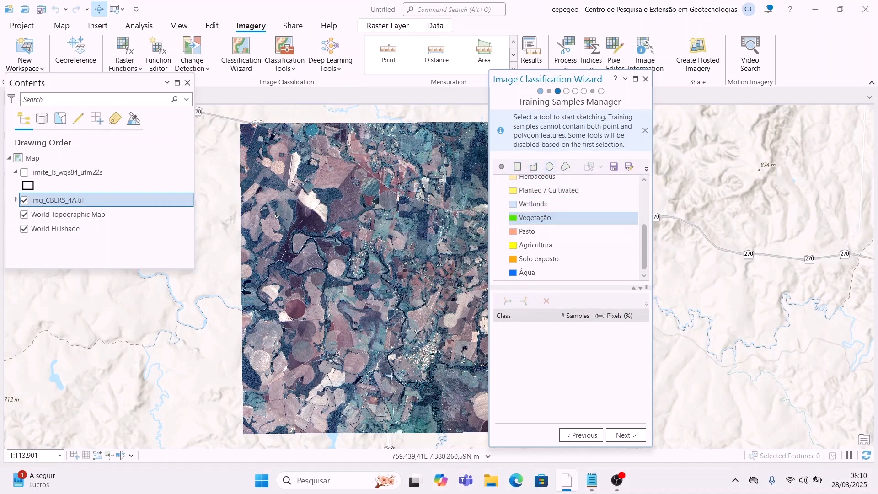
pyautogui.click(581, 231)
pyautogui.click(620, 248)
pyautogui.scroll(2, 367, 326)
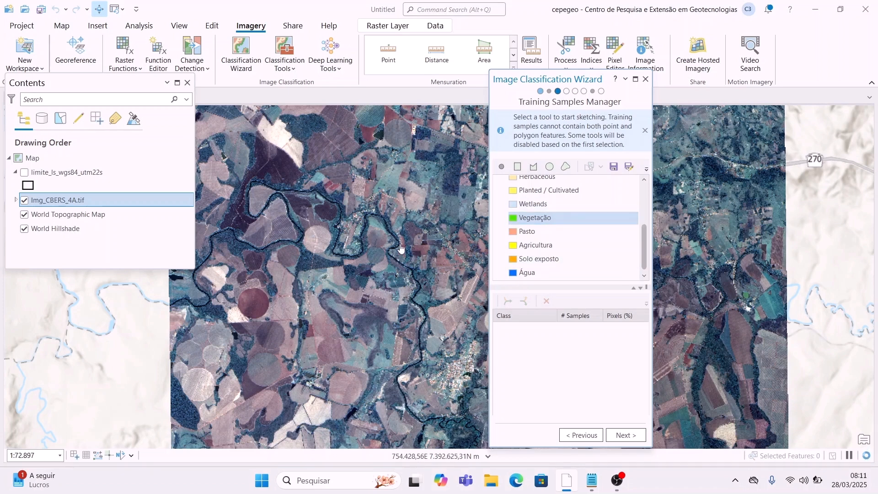
# Step: Draw a rectangular Vegetação sample over the dense forest below the pivot circle
pyautogui.click(518, 167)
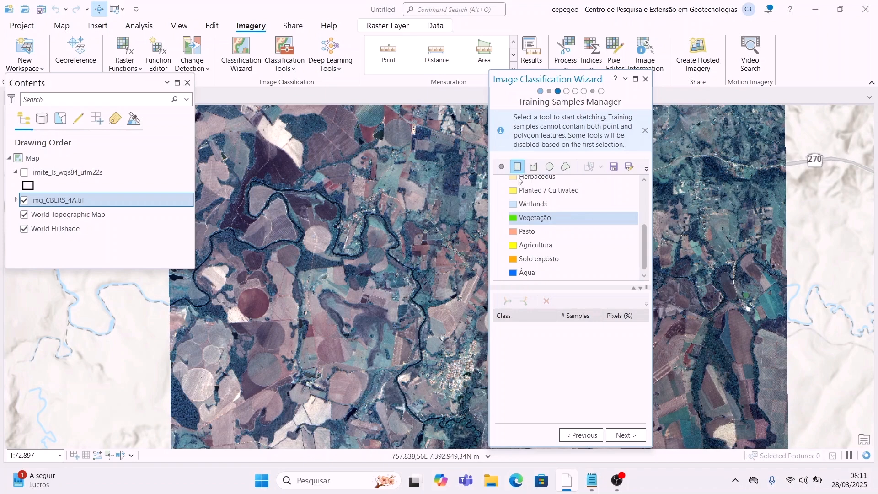
pyautogui.scroll(4, 322, 245)
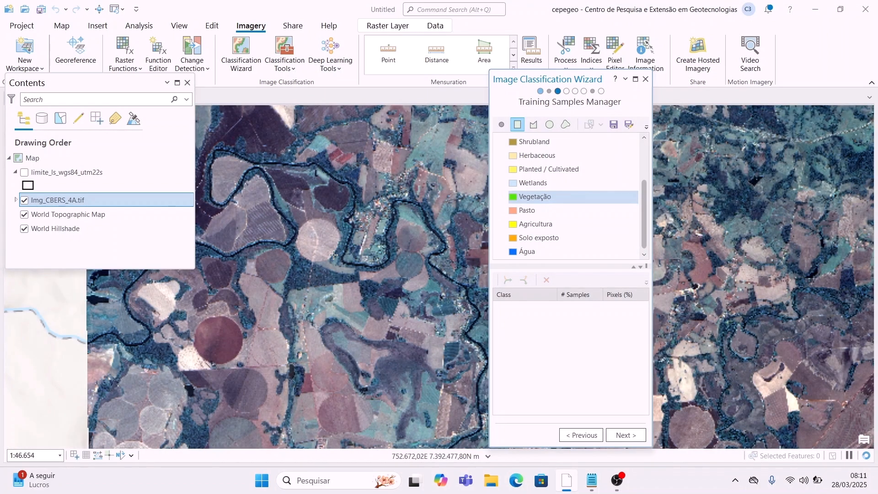
pyautogui.moveTo(317, 288); pyautogui.dragTo(303, 229)
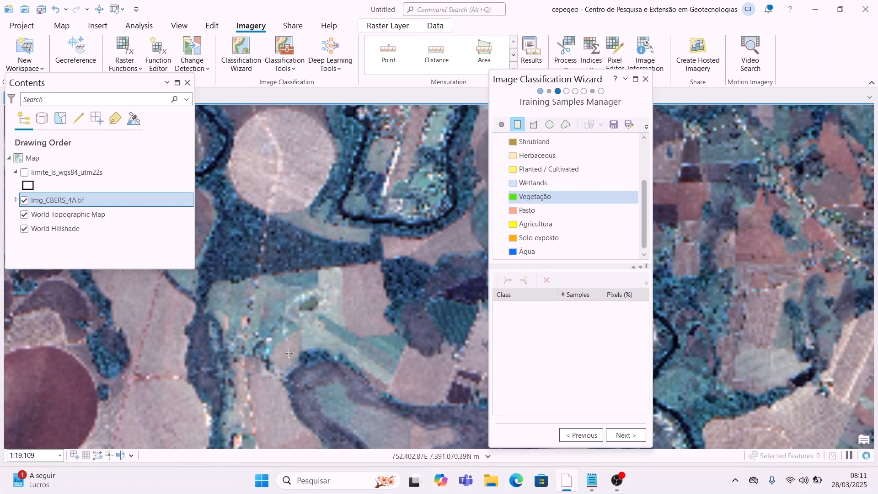
pyautogui.moveTo(398, 211); pyautogui.dragTo(320, 252)
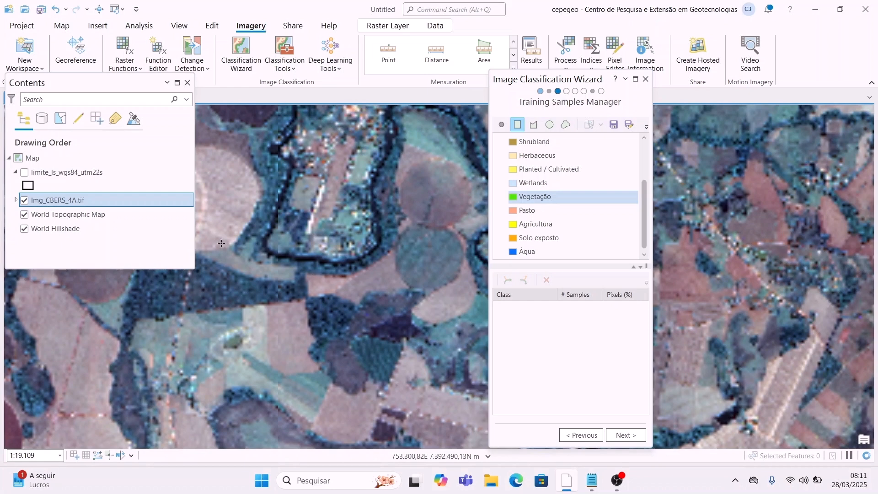
pyautogui.moveTo(221, 301); pyautogui.dragTo(320, 315)
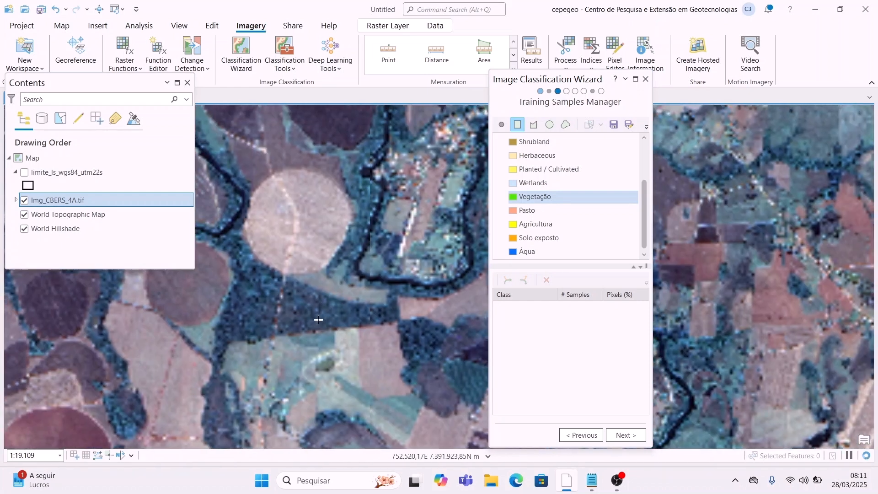
pyautogui.scroll(1, 287, 306)
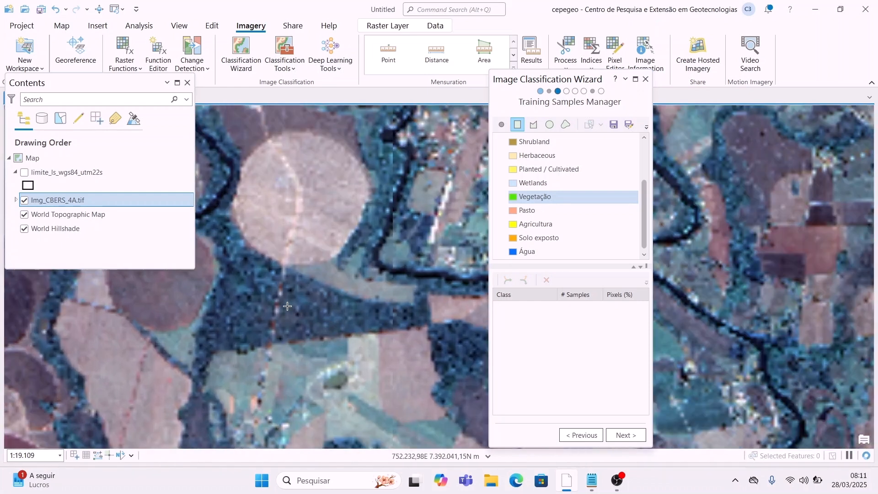
pyautogui.scroll(1, 287, 306)
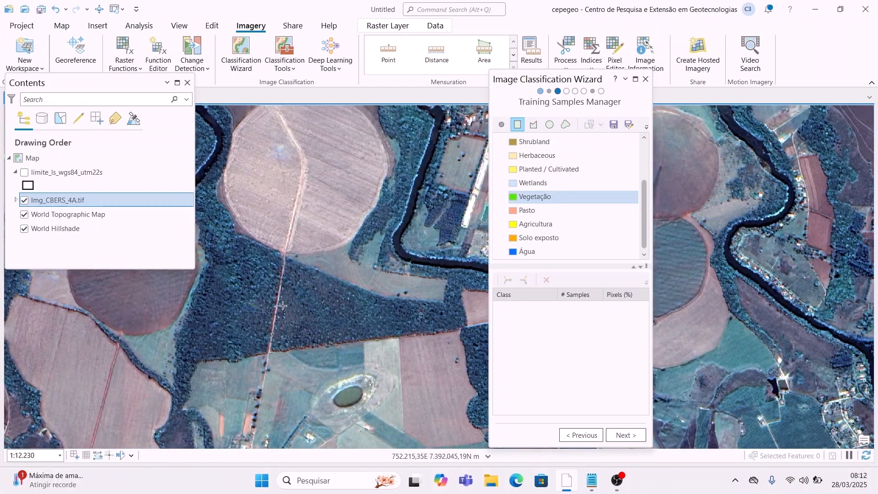
pyautogui.moveTo(272, 322); pyautogui.dragTo(384, 359)
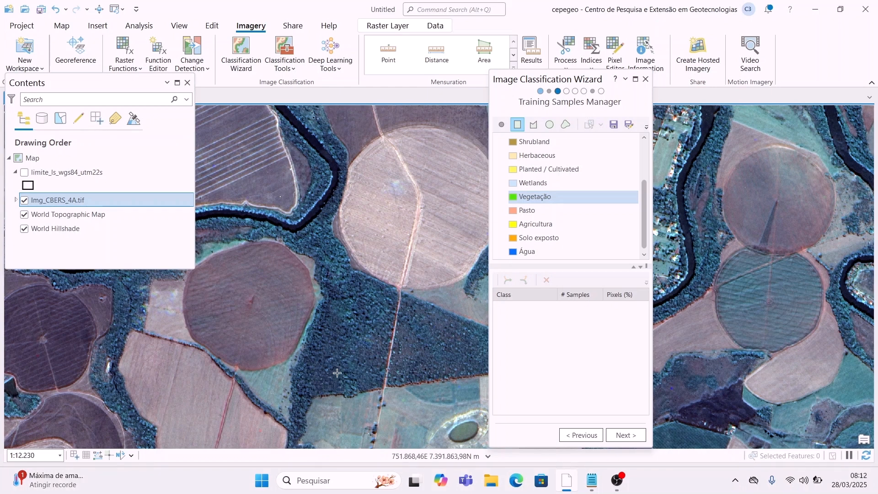
pyautogui.moveTo(312, 373); pyautogui.dragTo(383, 317)
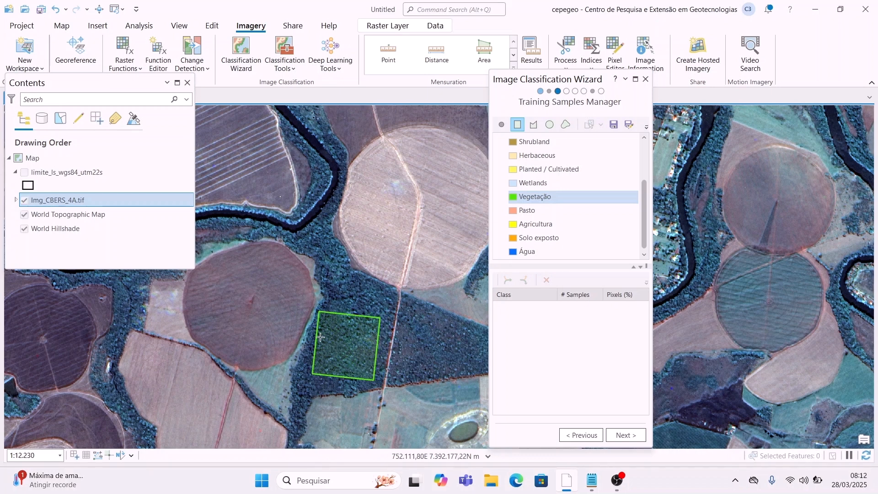
# Step: Draw a second Vegetação training sample rectangle over the tree cover past the village
pyautogui.moveTo(368, 188); pyautogui.dragTo(280, 219)
pyautogui.moveTo(414, 266); pyautogui.dragTo(420, 342)
pyautogui.moveTo(301, 191); pyautogui.dragTo(167, 343)
pyautogui.moveTo(313, 284); pyautogui.dragTo(240, 311)
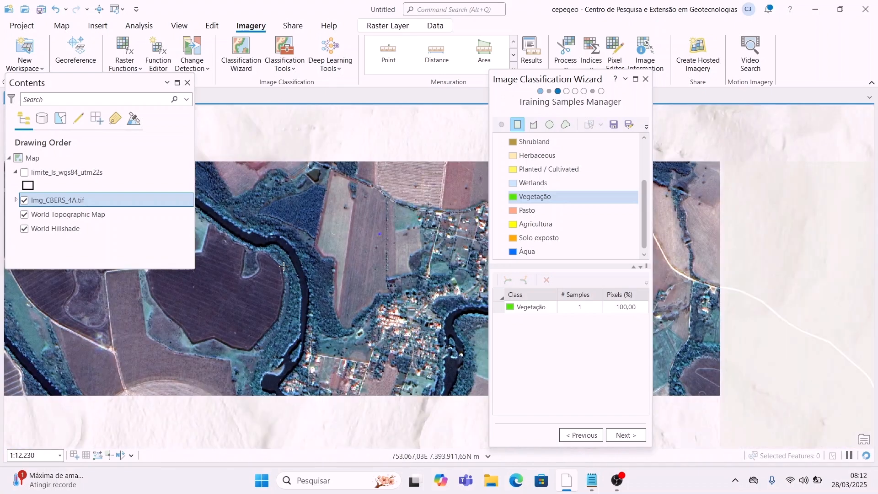
pyautogui.moveTo(449, 318); pyautogui.dragTo(259, 297)
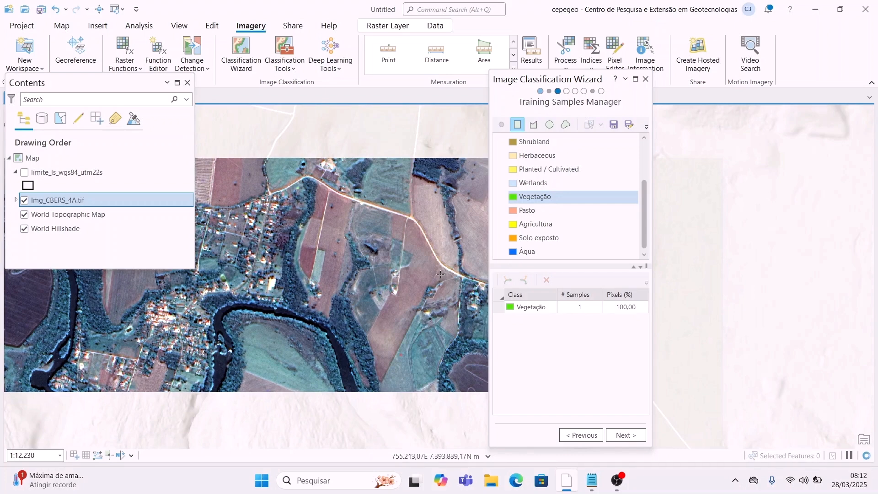
pyautogui.moveTo(440, 270); pyautogui.dragTo(375, 270)
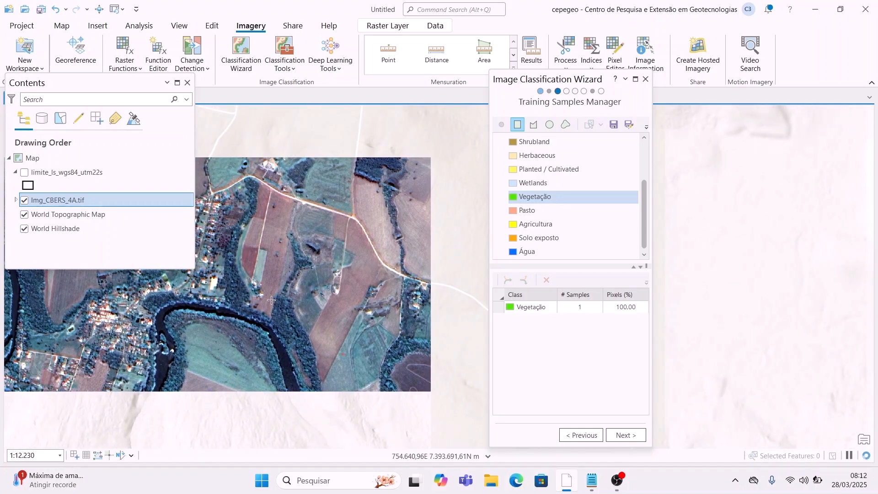
pyautogui.scroll(4, 278, 300)
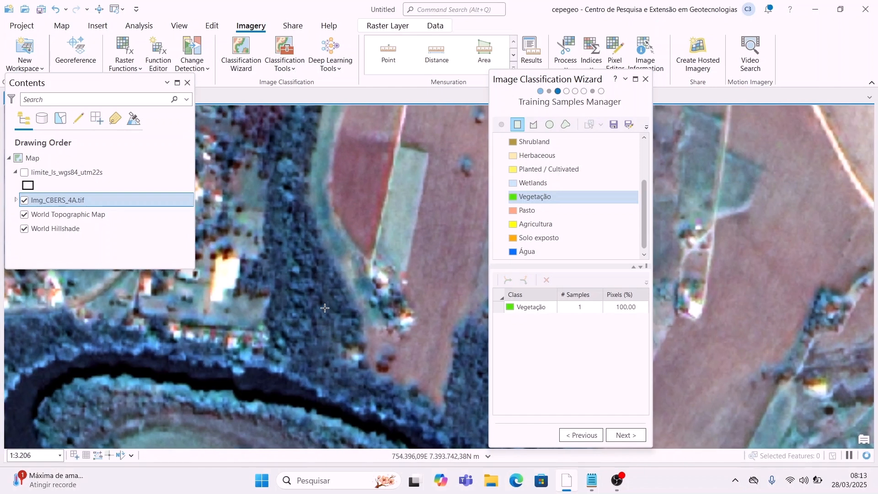
pyautogui.scroll(-4, 325, 307)
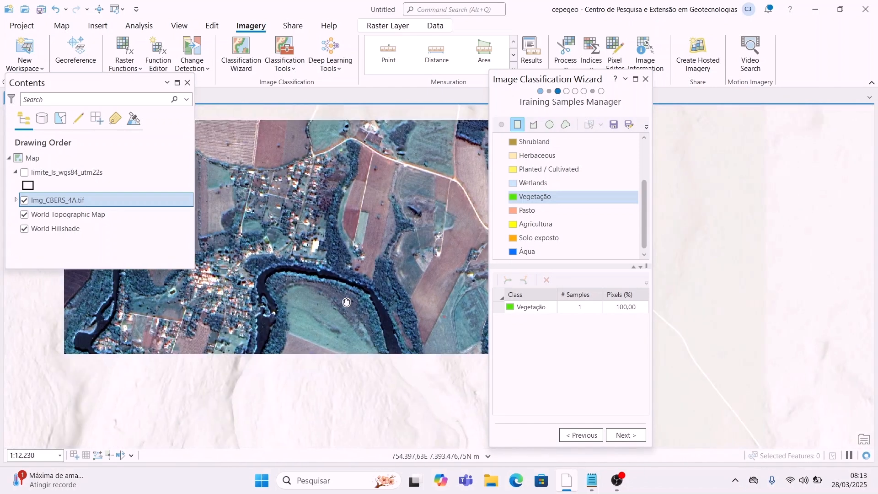
pyautogui.scroll(2, 345, 265)
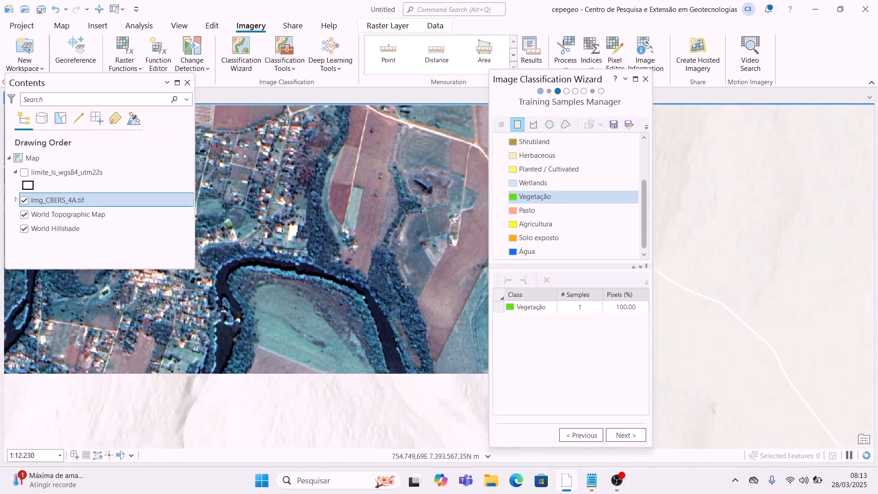
pyautogui.scroll(2, 344, 278)
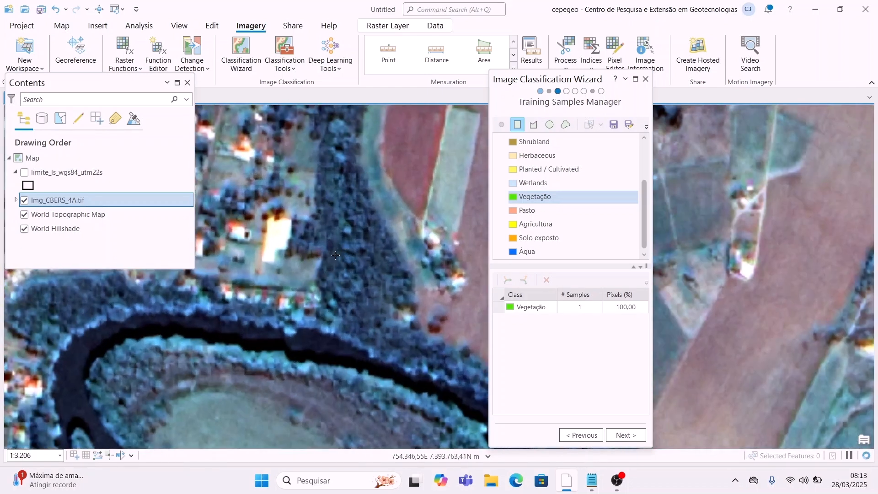
pyautogui.click(377, 235)
pyautogui.click(401, 283)
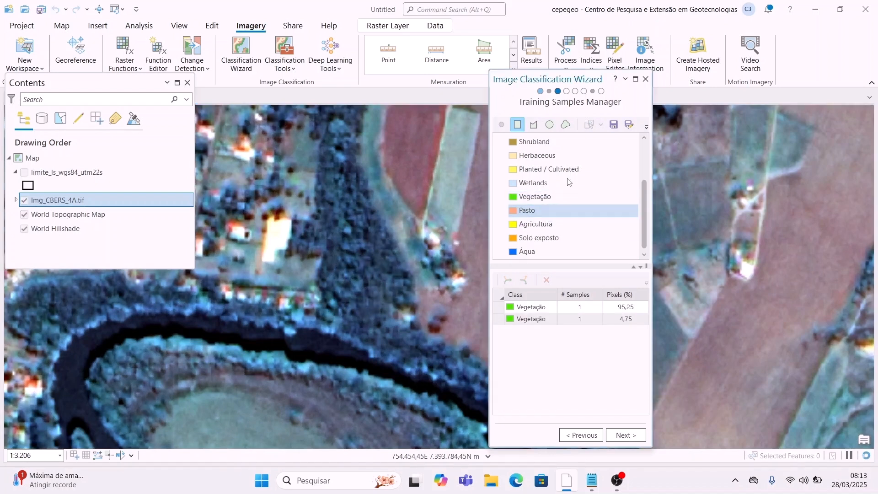
# Step: Select the Pasto class and start outlining a sample over a grassy patch
pyautogui.click(526, 211)
pyautogui.scroll(-5, 293, 330)
pyautogui.moveTo(293, 330); pyautogui.dragTo(258, 355)
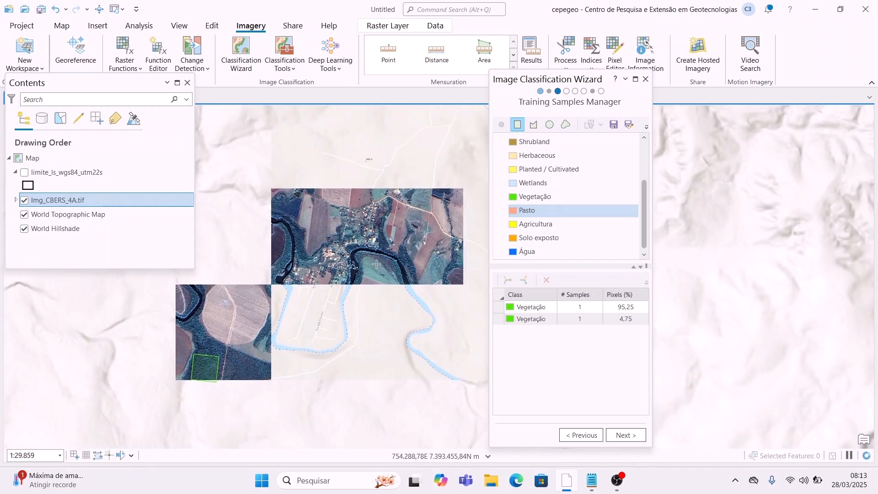
pyautogui.scroll(3, 343, 238)
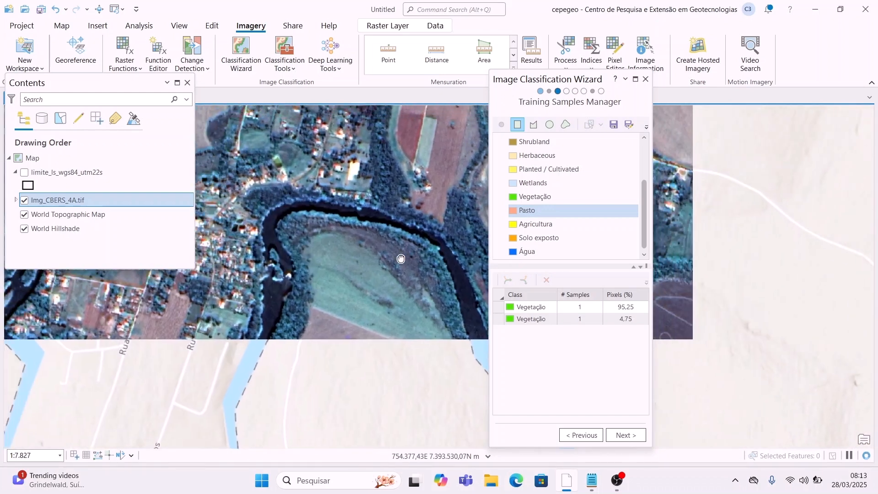
pyautogui.scroll(3, 335, 209)
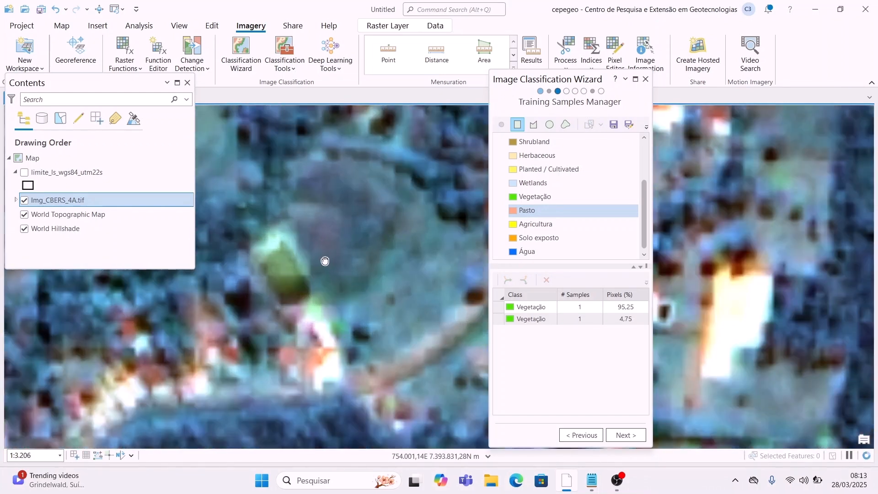
pyautogui.scroll(3, 325, 262)
pyautogui.click(333, 257)
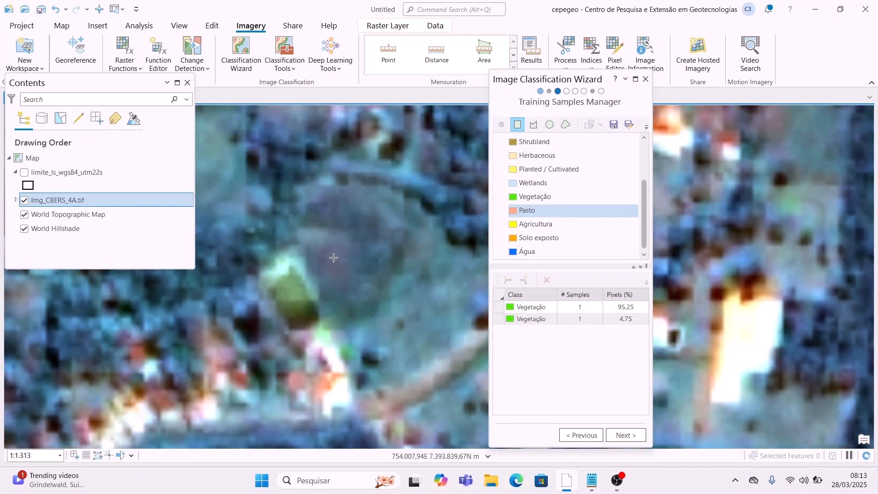
pyautogui.click(396, 218)
# Step: Complete the first Pasto sample and draw a second one over the field beside the road
pyautogui.click(461, 300)
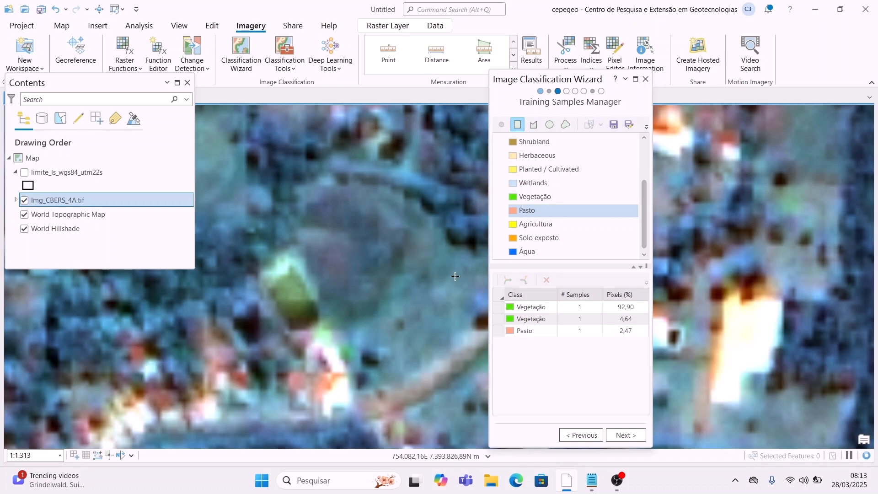
pyautogui.moveTo(304, 232); pyautogui.dragTo(312, 278)
pyautogui.moveTo(262, 258); pyautogui.dragTo(338, 265)
pyautogui.click(301, 251)
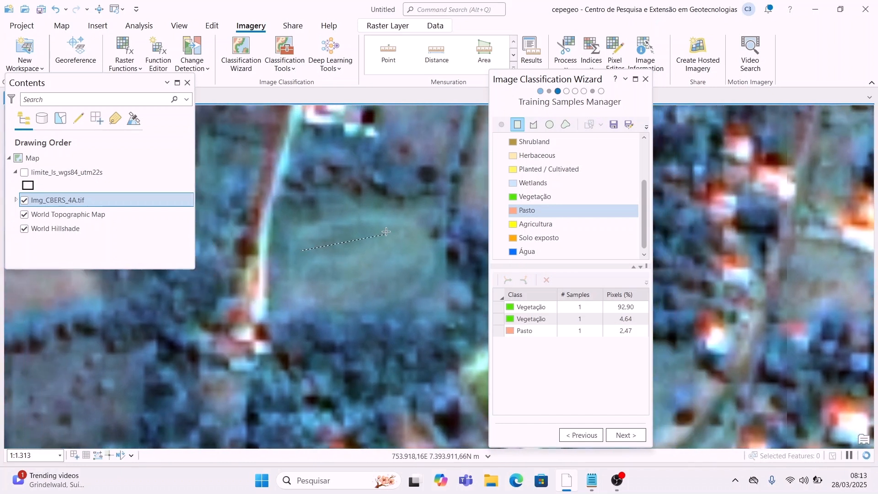
pyautogui.click(400, 217)
pyautogui.click(418, 274)
# Step: Switch to Agricultura and draw two samples over the crop fields
pyautogui.click(569, 228)
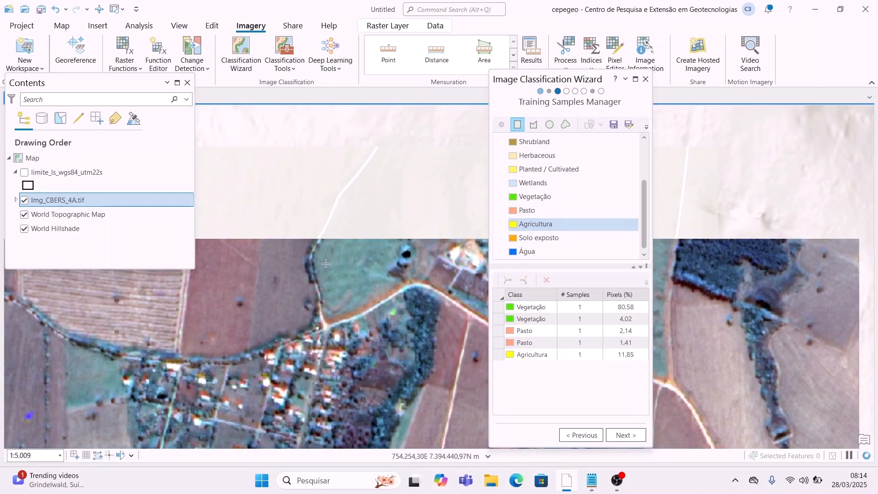
pyautogui.click(323, 262)
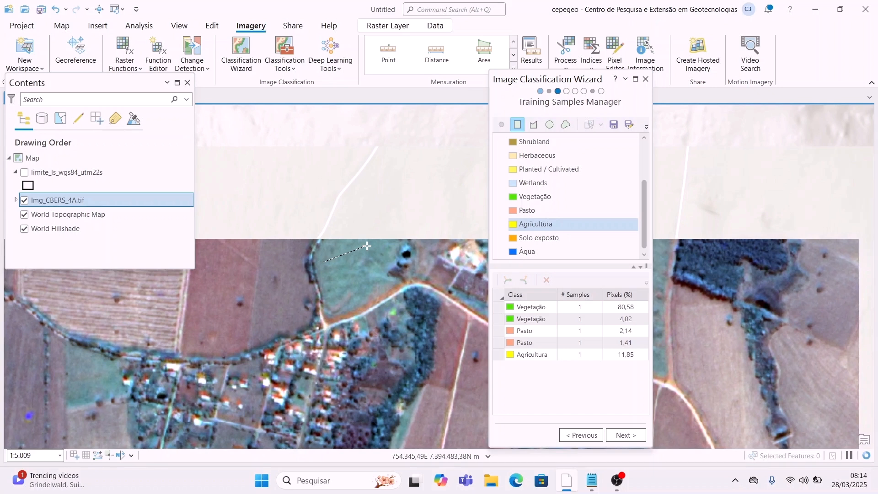
pyautogui.click(367, 247)
pyautogui.click(384, 266)
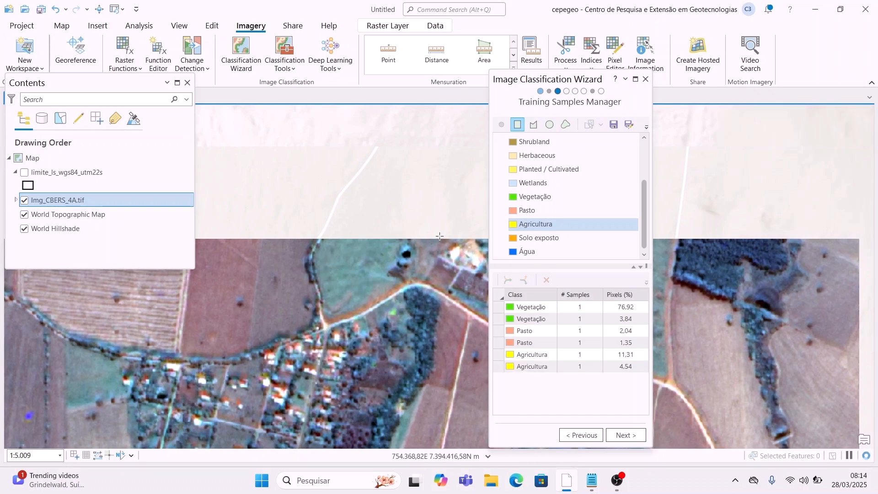
# Step: Draw two Solo exposto samples on the bare striped field, then select Água as the next class
pyautogui.click(558, 236)
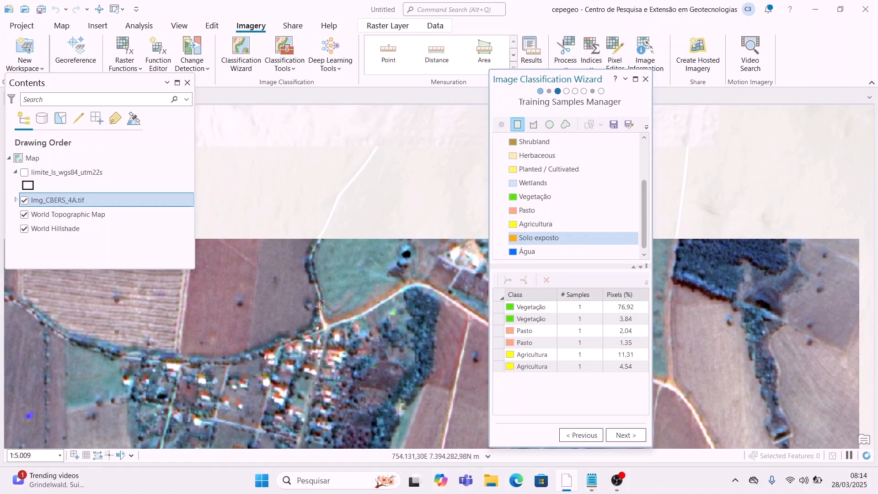
pyautogui.press('Up')
pyautogui.press('Left')
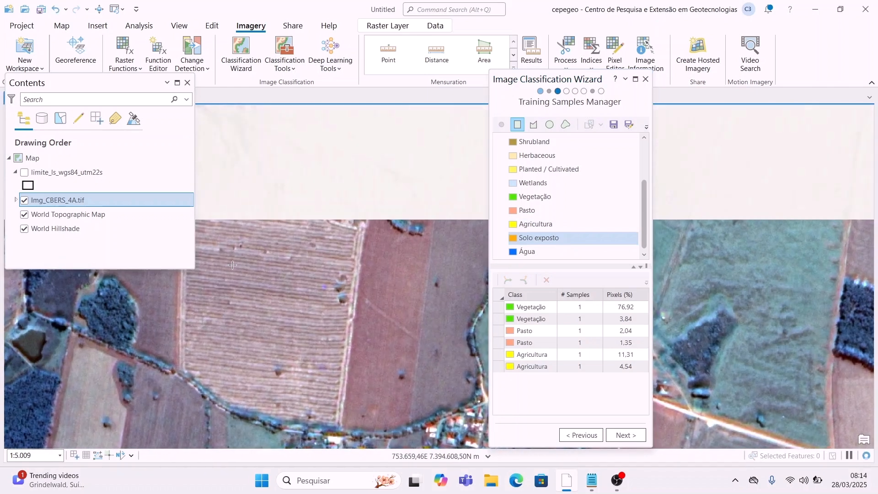
pyautogui.moveTo(232, 266); pyautogui.dragTo(289, 334)
pyautogui.moveTo(409, 269); pyautogui.dragTo(426, 350)
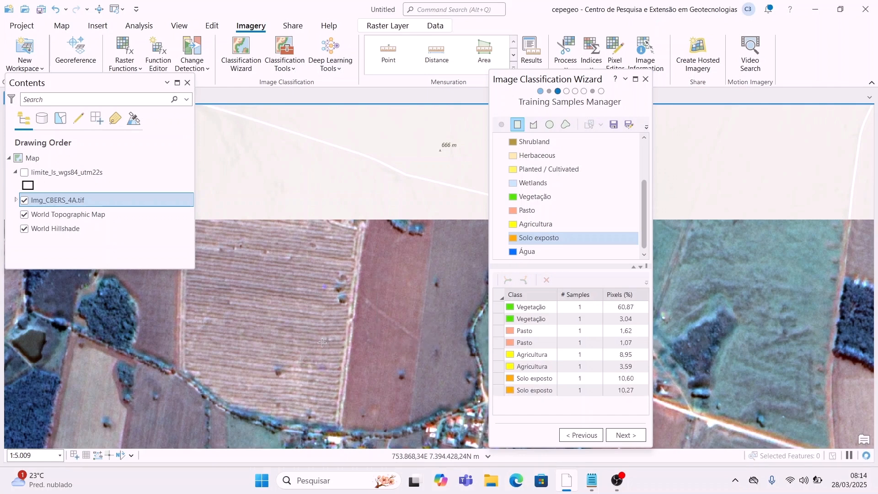
pyautogui.click(560, 250)
# Step: Draw an Água training sample rectangle over the small pond
pyautogui.scroll(-2, 356, 338)
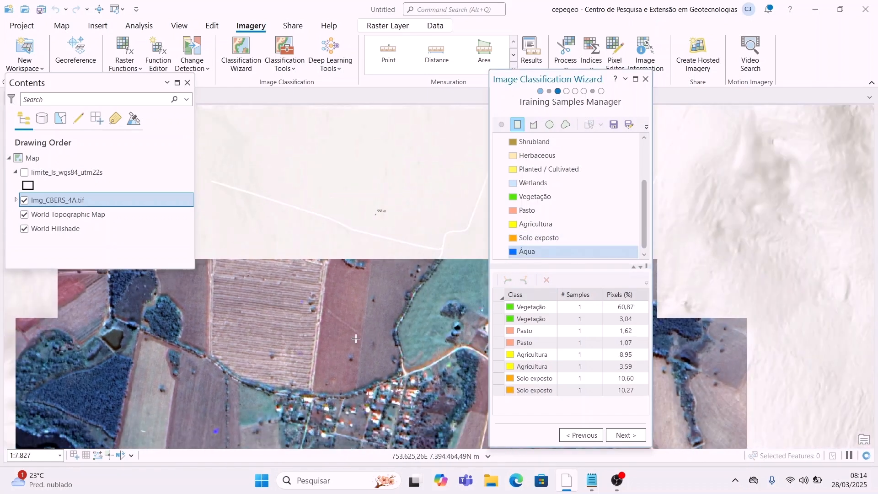
pyautogui.moveTo(252, 314); pyautogui.dragTo(411, 167)
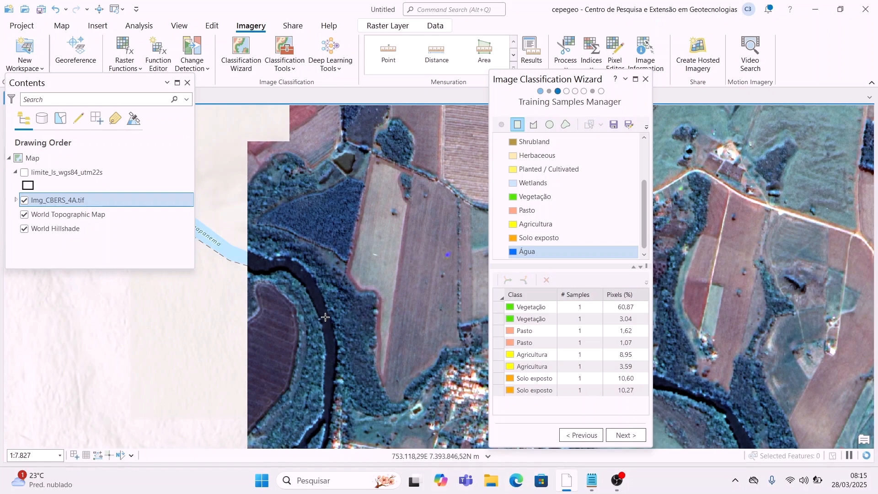
pyautogui.scroll(6, 348, 174)
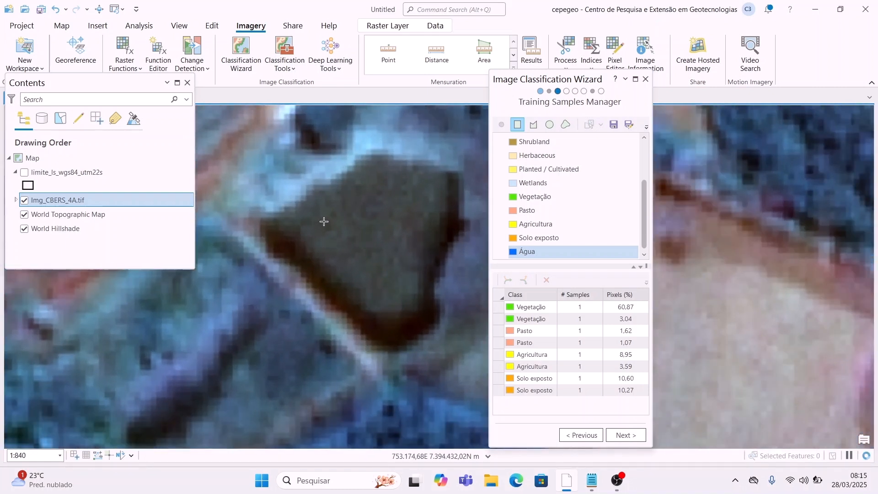
pyautogui.click(312, 227)
pyautogui.click(413, 155)
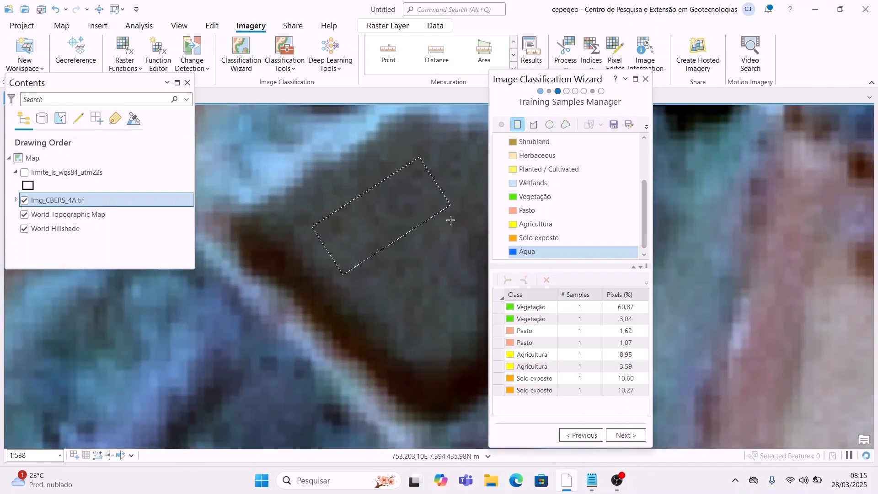
pyautogui.moveTo(451, 229); pyautogui.dragTo(358, 238)
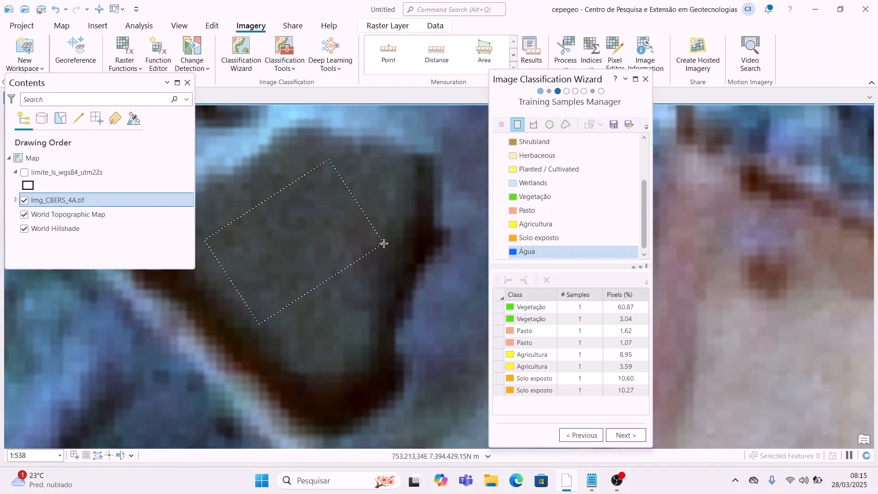
pyautogui.click(392, 274)
# Step: Move to a diagonal stretch of river and start outlining a rotated Água sample along it
pyautogui.scroll(-3, 292, 365)
pyautogui.scroll(-5, 292, 365)
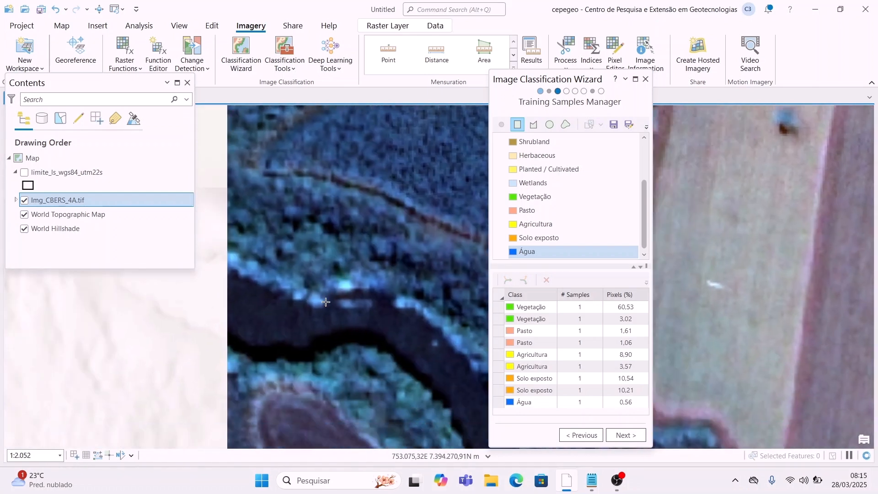
pyautogui.moveTo(326, 301); pyautogui.dragTo(403, 289)
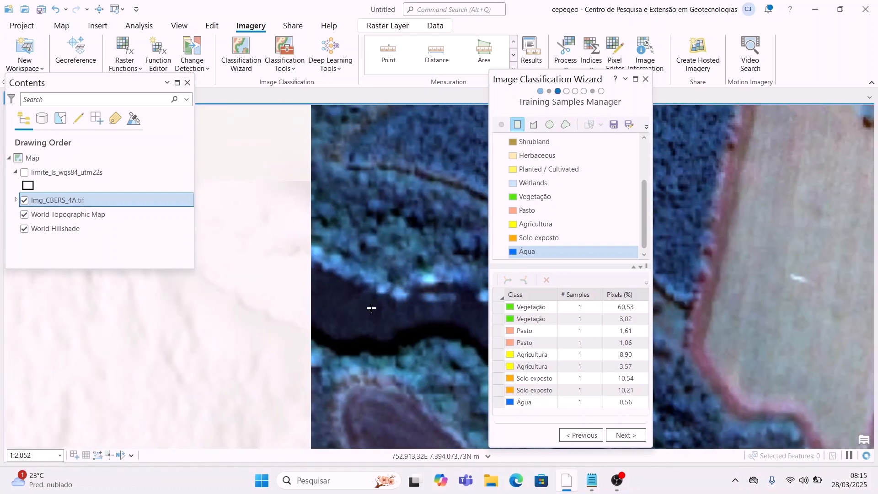
pyautogui.moveTo(329, 290); pyautogui.dragTo(292, 242)
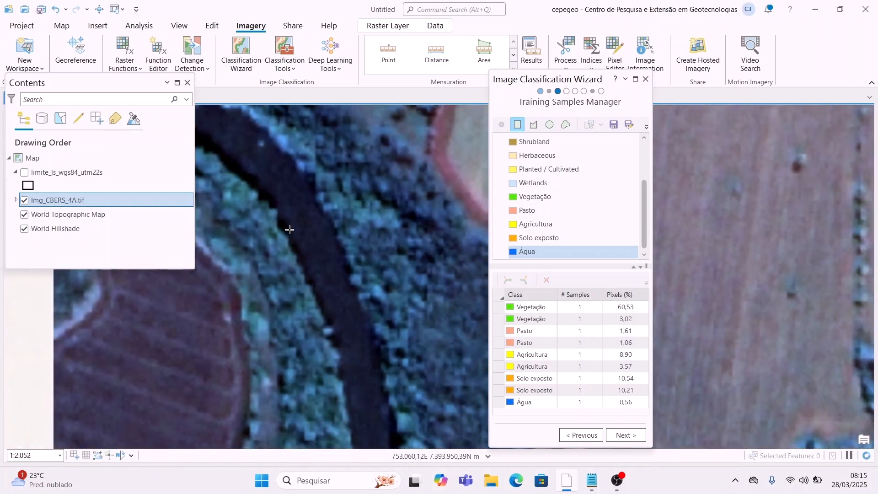
pyautogui.click(289, 226)
pyautogui.click(312, 217)
pyautogui.scroll(4, 342, 275)
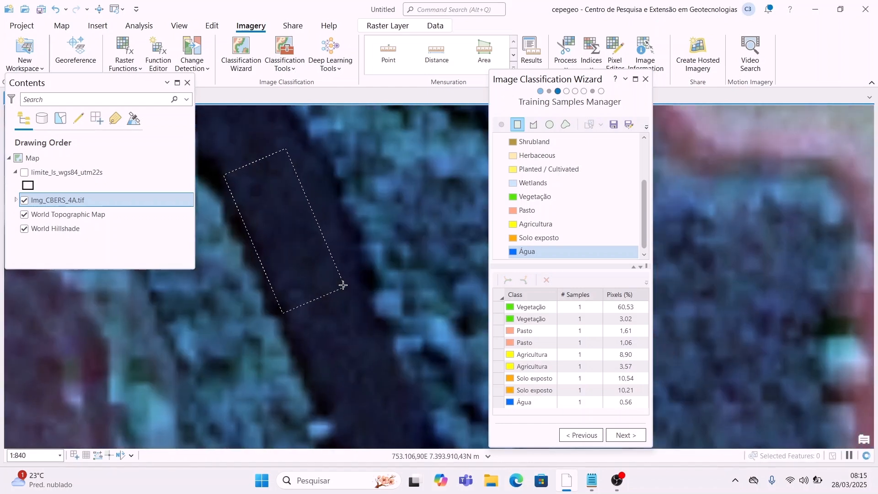
pyautogui.moveTo(343, 285); pyautogui.dragTo(362, 298)
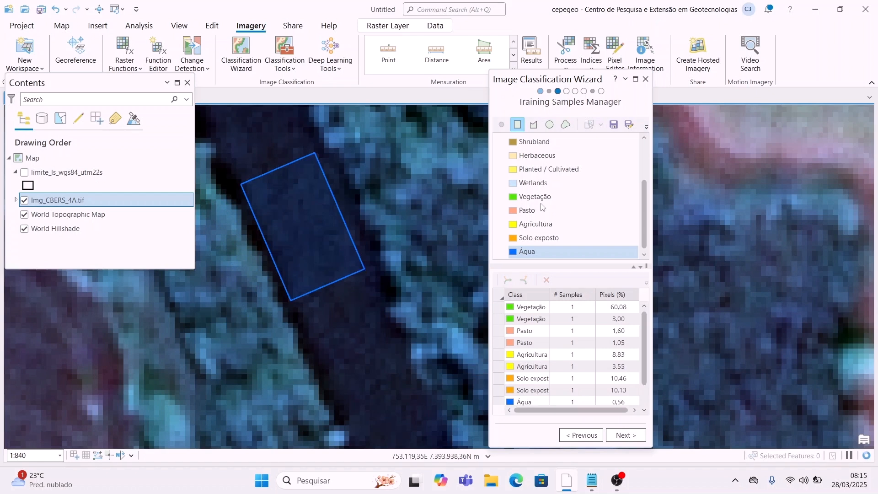
# Step: Complete the river Água sample, then step through the Vegetação, Pasto and Agricultura rows in the table
pyautogui.click(589, 383)
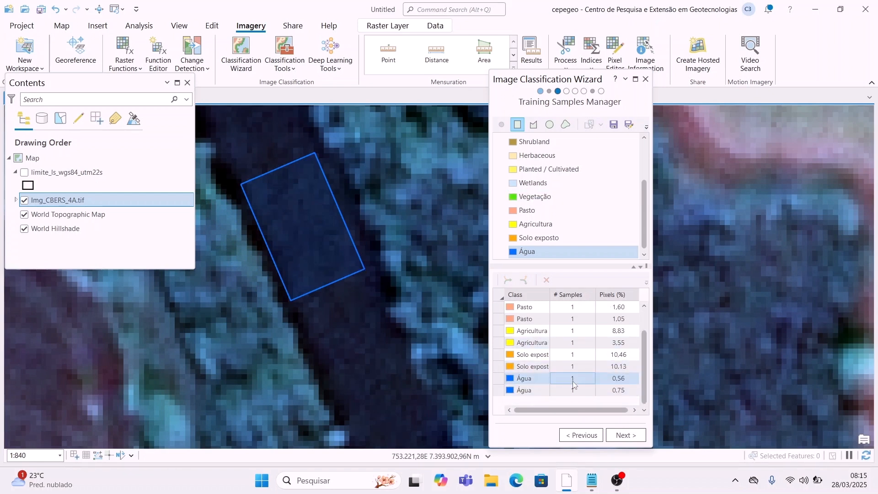
pyautogui.scroll(2, 567, 366)
pyautogui.click(544, 356)
pyautogui.click(541, 332)
pyautogui.click(533, 319)
pyautogui.click(533, 343)
pyautogui.click(531, 307)
pyautogui.click(534, 355)
pyautogui.click(530, 330)
pyautogui.click(533, 354)
pyautogui.click(531, 331)
pyautogui.click(530, 342)
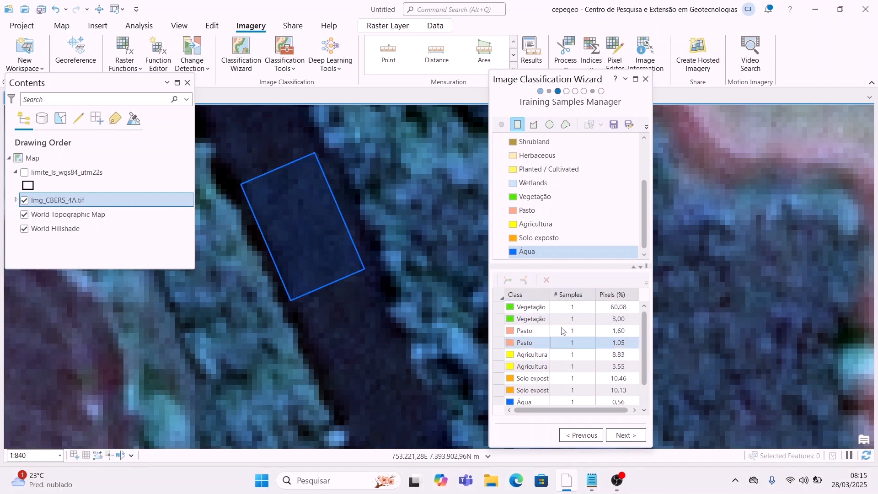
pyautogui.click(531, 367)
pyautogui.click(530, 331)
pyautogui.click(533, 354)
pyautogui.click(525, 366)
# Step: Review the lower sample rows, including the first Solo exposto sample, then the upper rows
pyautogui.click(572, 389)
pyautogui.scroll(-2, 562, 377)
pyautogui.click(556, 376)
pyautogui.click(560, 355)
pyautogui.click(563, 319)
pyautogui.click(565, 342)
pyautogui.click(565, 353)
pyautogui.scroll(2, 565, 353)
pyautogui.click(565, 342)
pyautogui.click(560, 318)
pyautogui.click(538, 307)
# Step: Re-check the second Vegetação, Pasto and Agricultura samples in the table
pyautogui.click(530, 323)
pyautogui.click(535, 342)
pyautogui.click(536, 318)
pyautogui.click(541, 330)
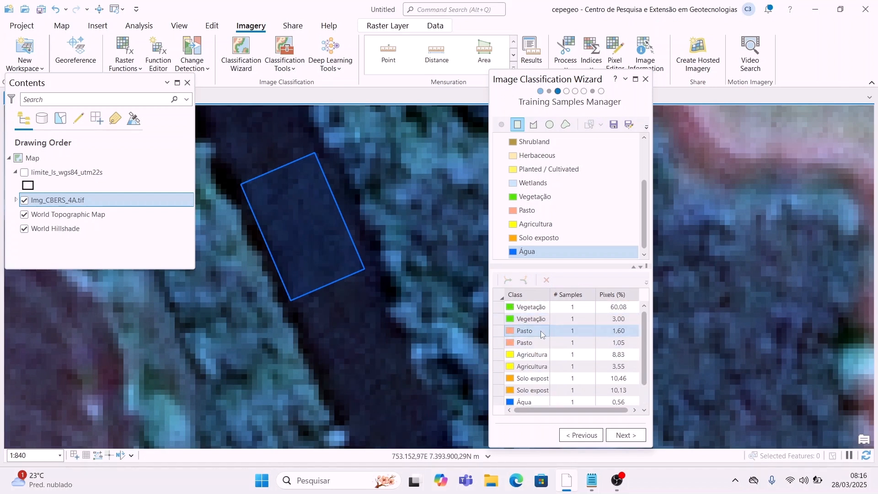
pyautogui.click(576, 366)
pyautogui.click(567, 343)
pyautogui.click(566, 319)
pyautogui.click(566, 331)
pyautogui.scroll(-1, 566, 343)
pyautogui.click(564, 346)
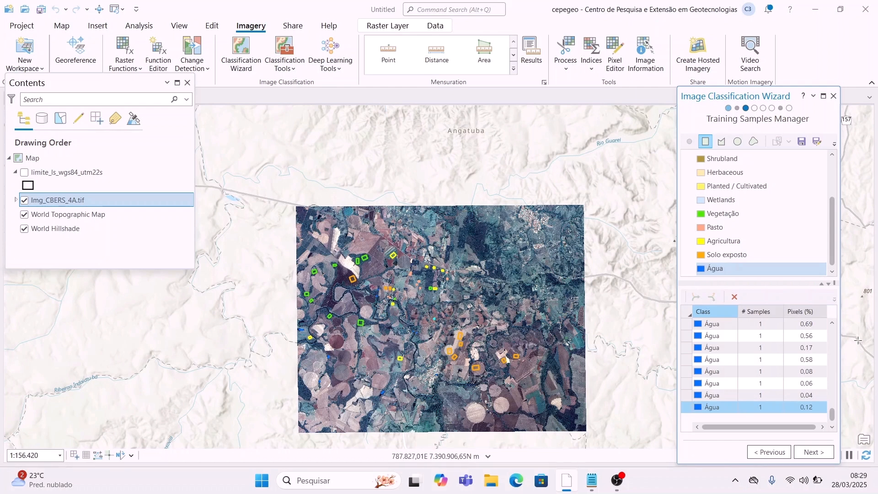
# Step: Step up through the Água, Solo exposto, Agricultura, Pasto and Vegetação sample rows
pyautogui.scroll(1, 750, 394)
pyautogui.click(749, 394)
pyautogui.click(752, 372)
pyautogui.click(753, 349)
pyautogui.scroll(5, 761, 361)
pyautogui.click(768, 371)
pyautogui.click(746, 348)
pyautogui.click(727, 336)
pyautogui.click(713, 323)
pyautogui.click(690, 348)
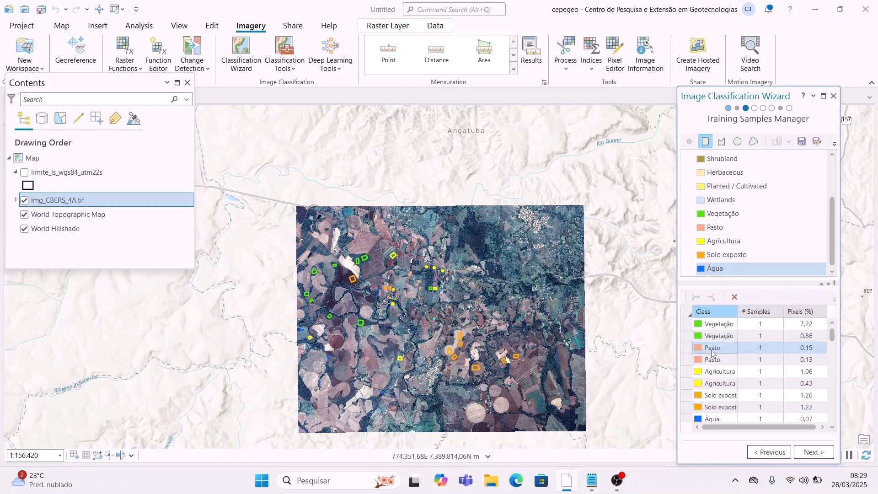
# Step: Check the last water samples in the list and advance to the Train step
pyautogui.scroll(-6, 777, 366)
pyautogui.click(782, 372)
pyautogui.hotkey('ctrl', 'End')
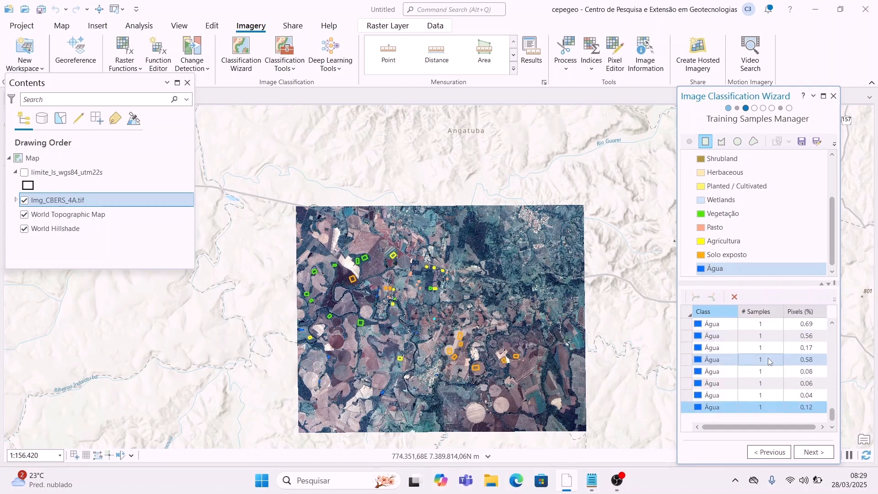
pyautogui.click(814, 453)
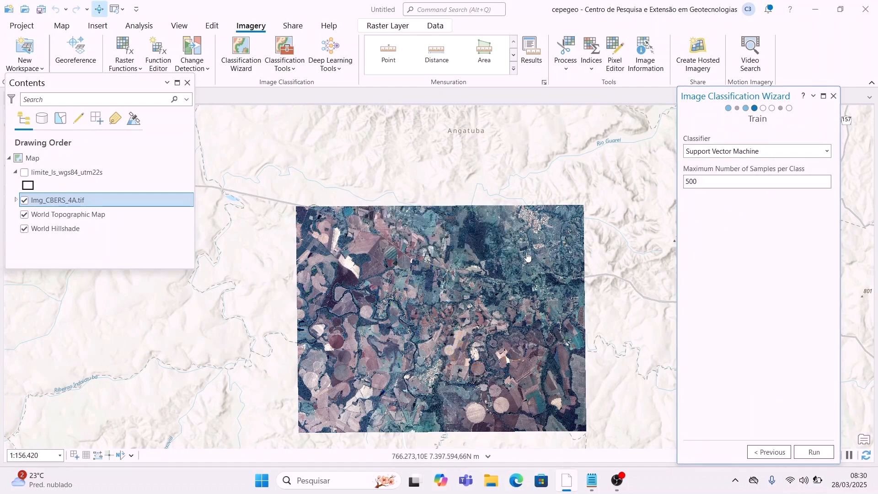
# Step: Choose Random Trees as the classifier with 25 maximum trees, depth 15 and 10 samples per class
pyautogui.click(827, 153)
pyautogui.scroll(3, 754, 244)
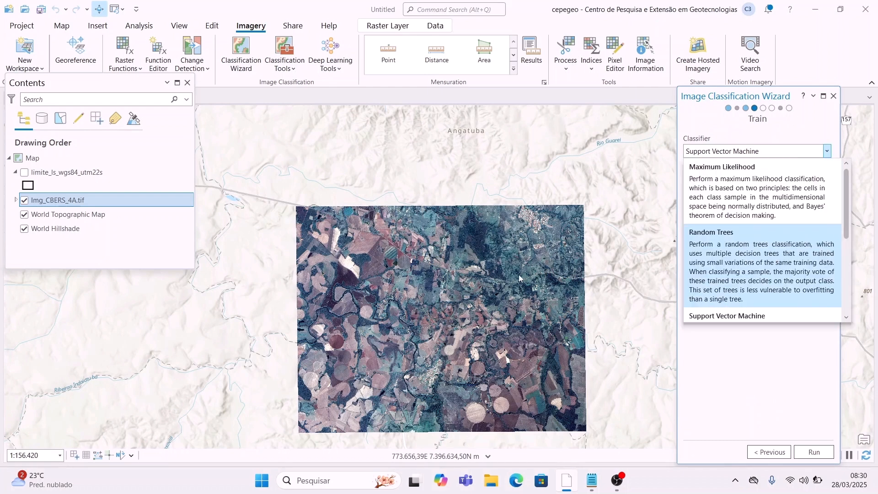
pyautogui.press('Up')
pyautogui.click(771, 270)
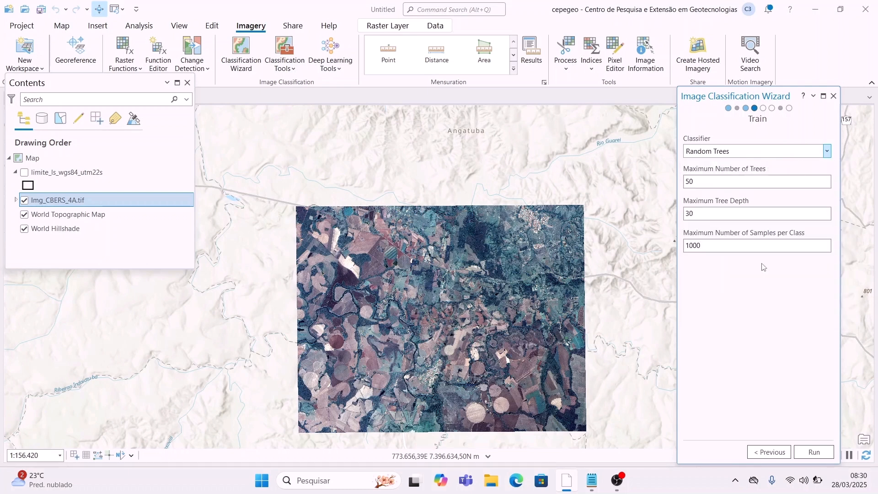
pyautogui.click(761, 183)
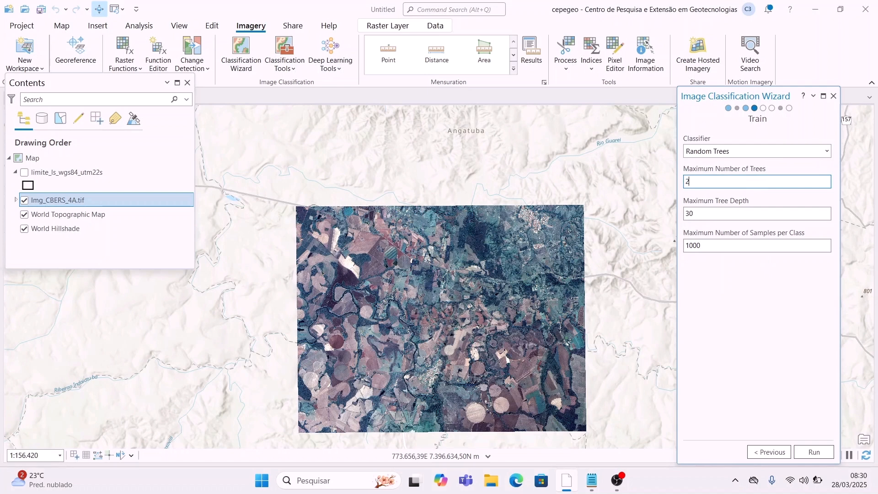
pyautogui.click(752, 217)
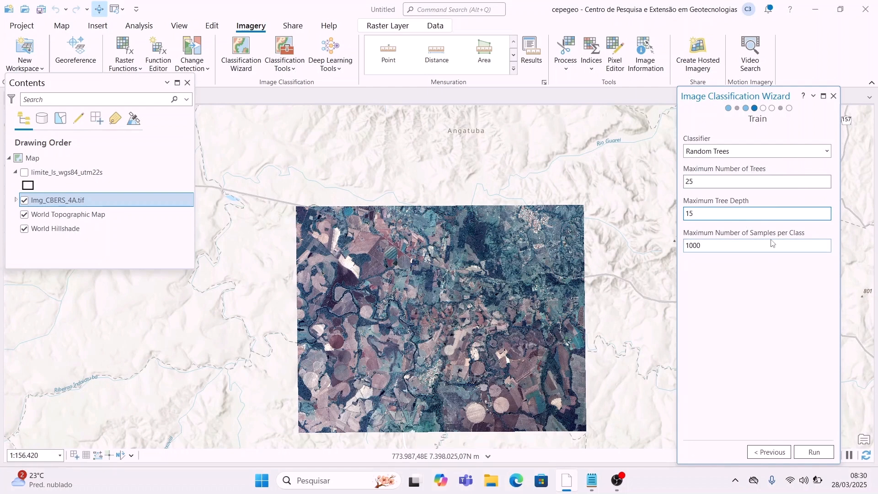
pyautogui.press('Tab')
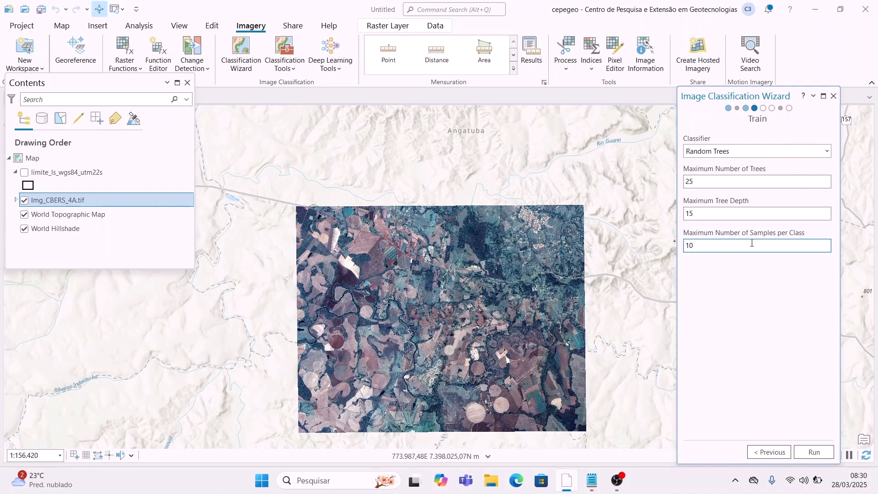
# Step: Run training to produce the Preview_Classified_RT_25_15_10 layer over the image
pyautogui.click(814, 452)
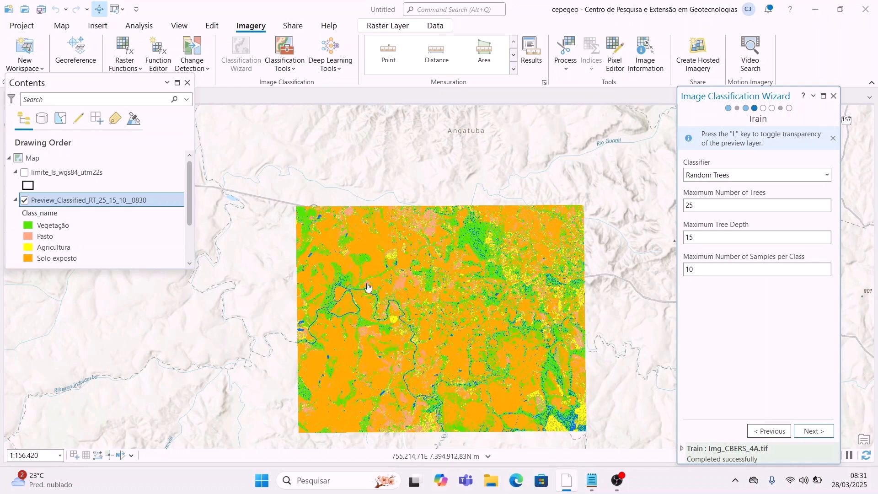
# Step: Zoom and pan around the Random Trees preview to inspect the classes along rivers and image edges
pyautogui.scroll(2, 503, 274)
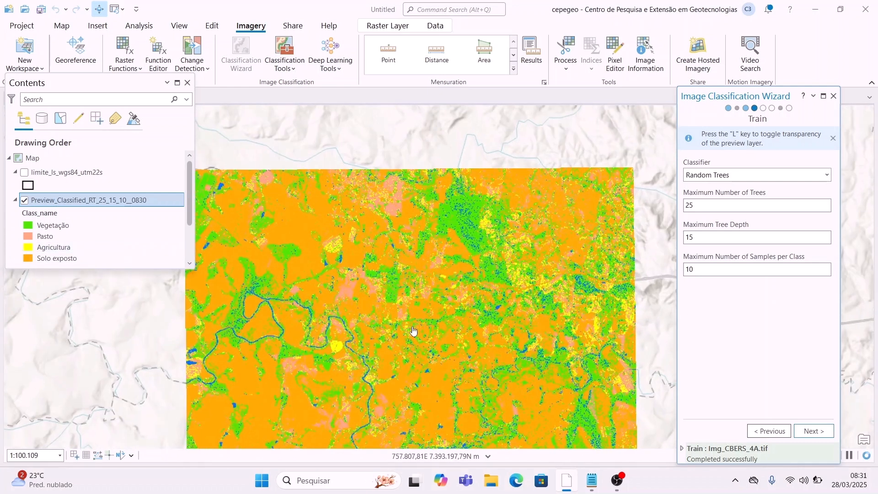
pyautogui.moveTo(428, 305)
pyautogui.mouseDown()
pyautogui.moveTo(435, 288)
pyautogui.moveTo(470, 417)
pyautogui.moveTo(426, 319)
pyautogui.mouseUp()
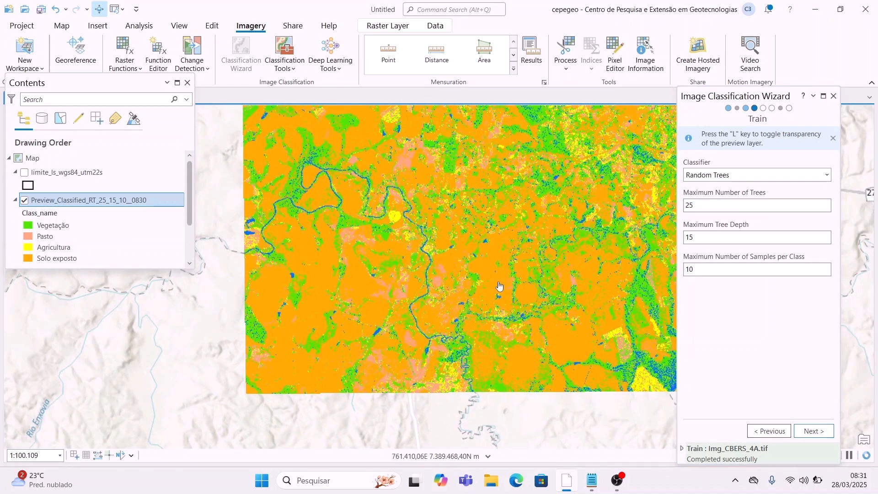
pyautogui.moveTo(485, 273); pyautogui.dragTo(456, 307)
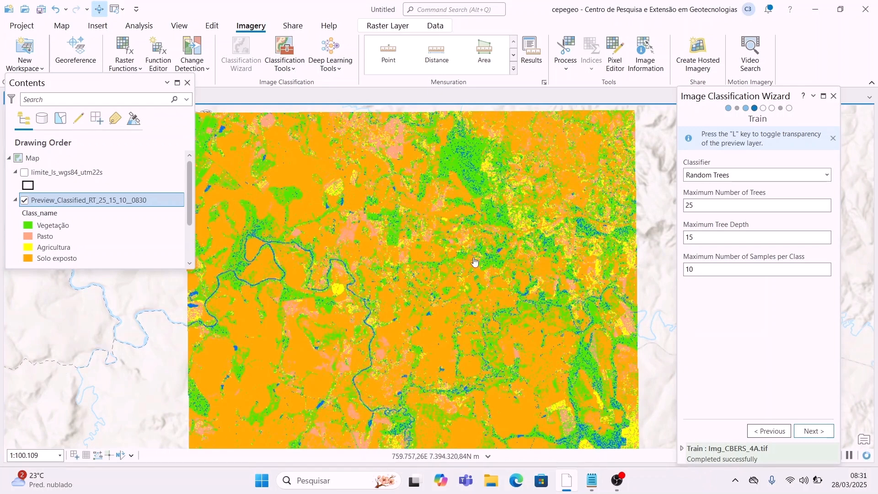
pyautogui.scroll(3, 503, 339)
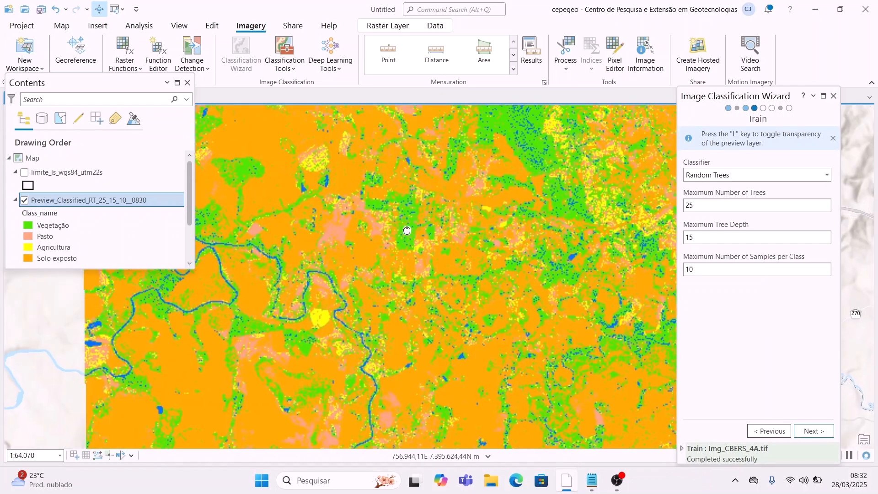
pyautogui.scroll(2, 290, 257)
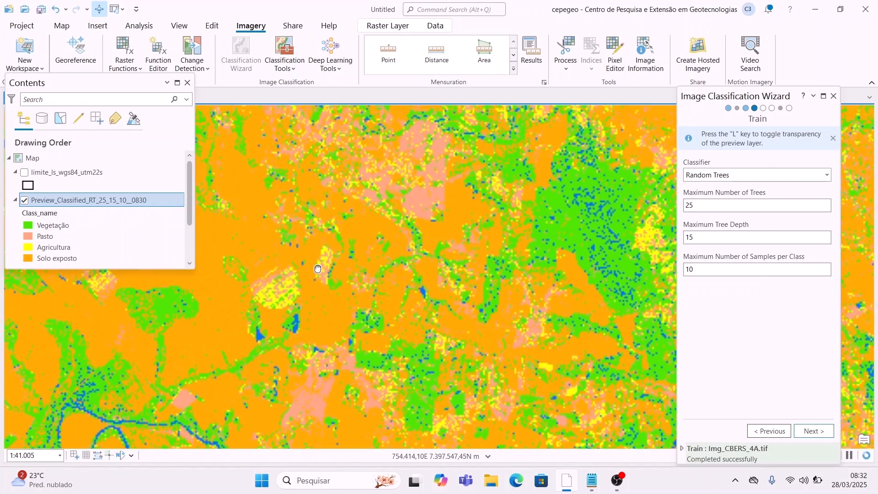
pyautogui.scroll(-2, 333, 277)
pyautogui.moveTo(453, 348); pyautogui.dragTo(473, 265)
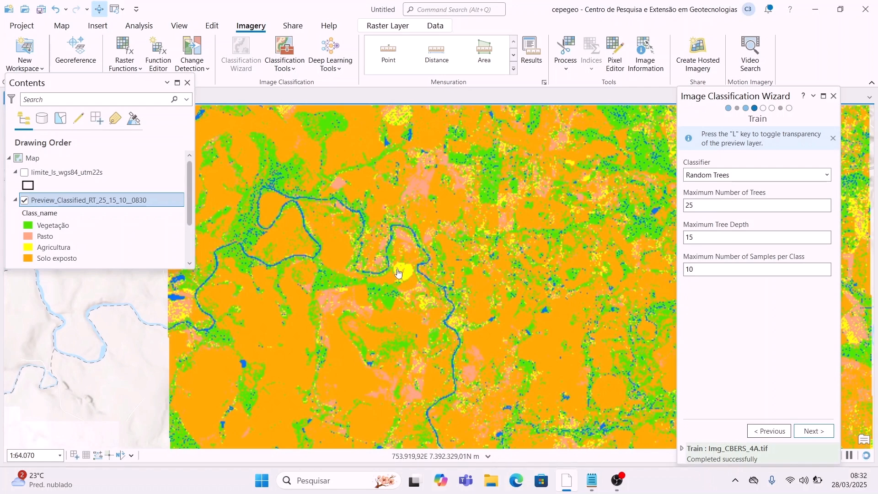
pyautogui.moveTo(495, 346); pyautogui.dragTo(361, 325)
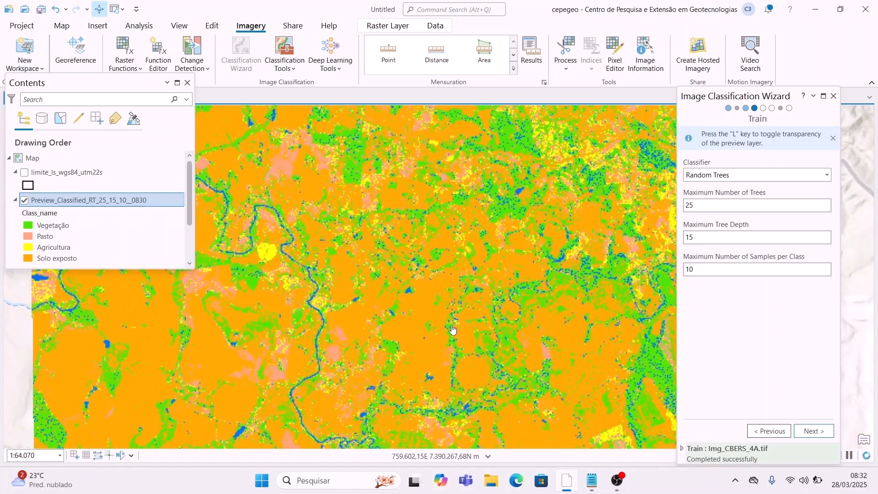
pyautogui.moveTo(547, 318); pyautogui.dragTo(474, 290)
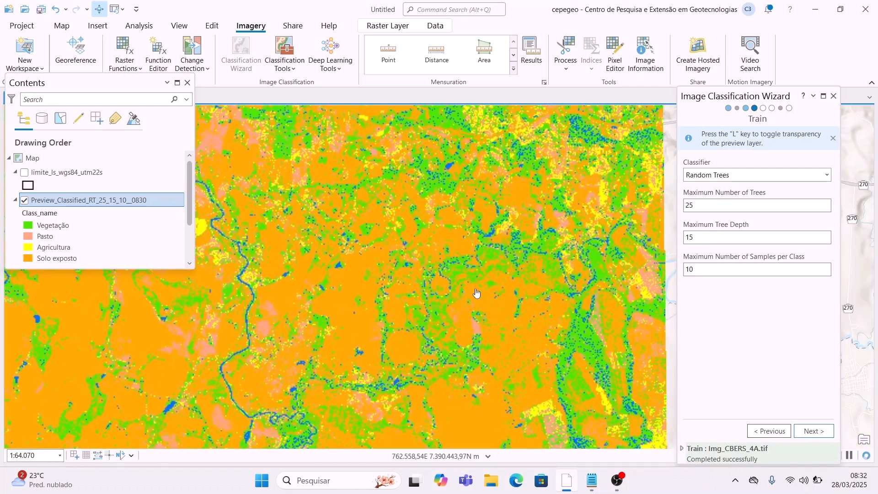
pyautogui.moveTo(286, 306); pyautogui.dragTo(417, 253)
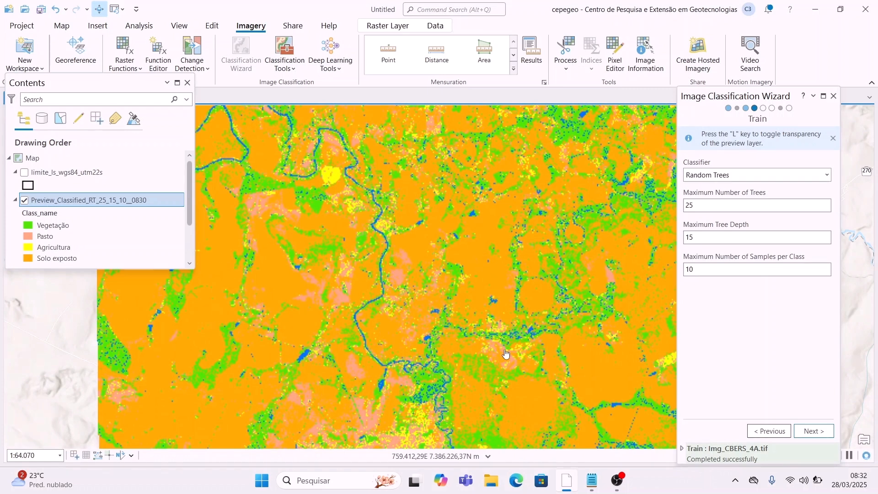
pyautogui.moveTo(516, 327); pyautogui.dragTo(408, 238)
pyautogui.moveTo(532, 250); pyautogui.dragTo(388, 290)
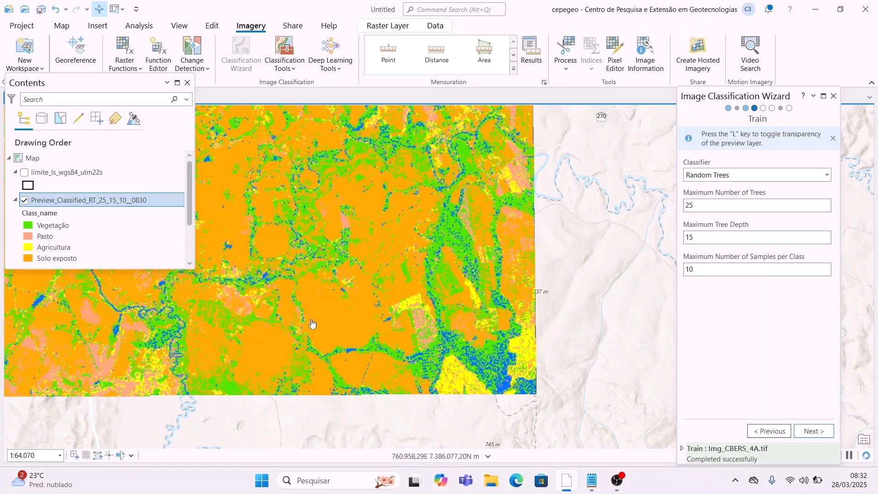
pyautogui.moveTo(256, 312); pyautogui.dragTo(379, 371)
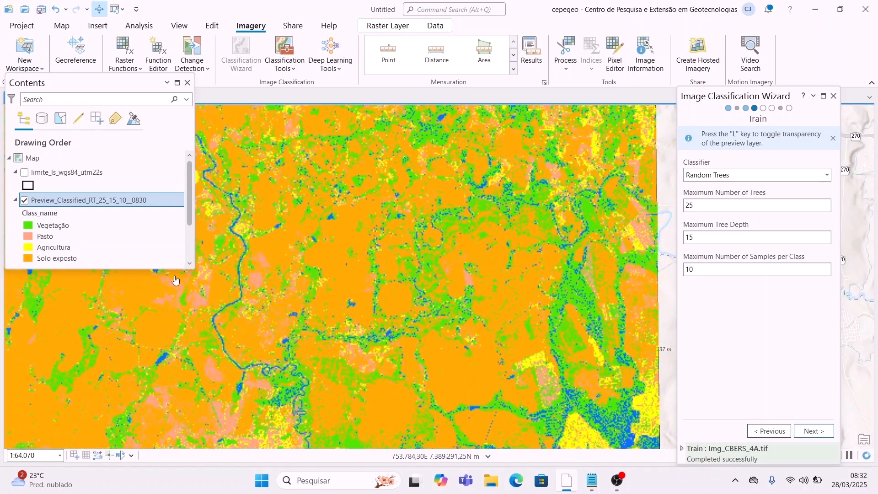
pyautogui.scroll(-2, 364, 220)
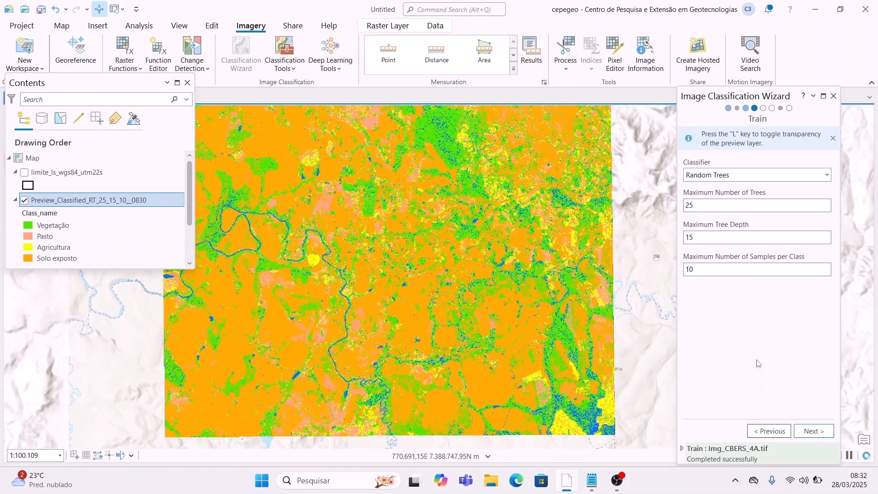
# Step: Run Classify, skip merging classes, run Reclassifier and finish the wizard to create the reclassified layer
pyautogui.click(813, 432)
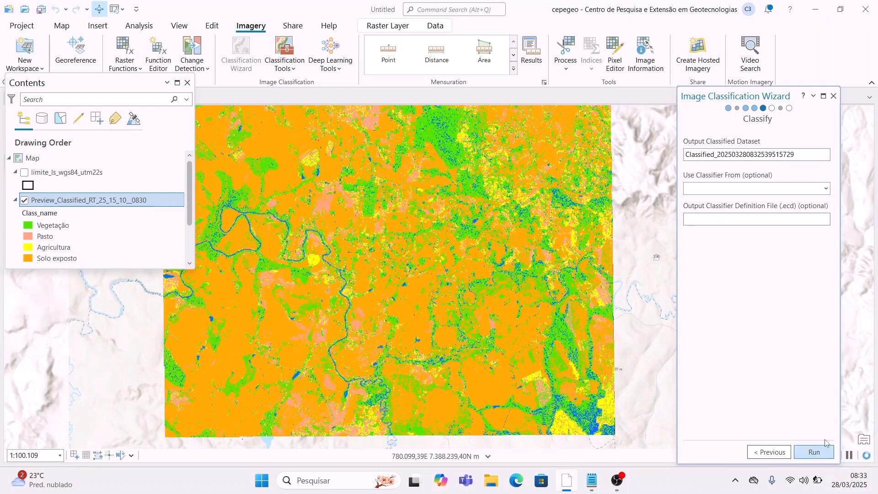
pyautogui.click(822, 453)
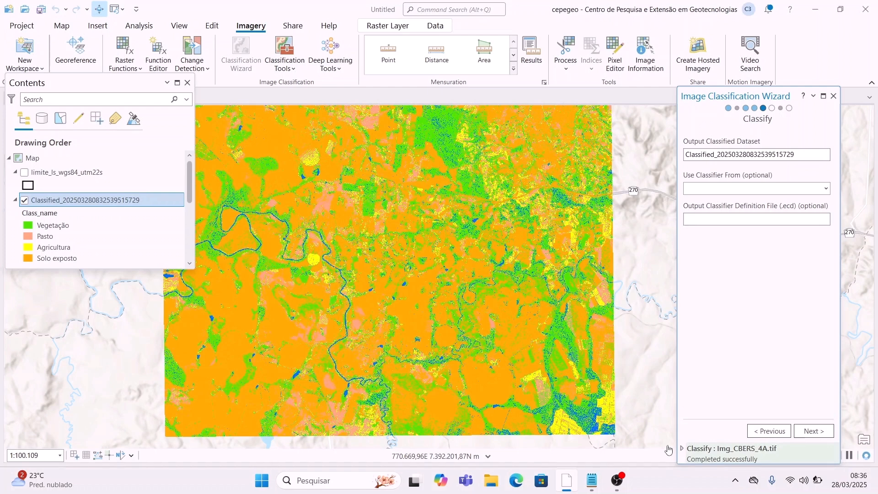
pyautogui.click(826, 435)
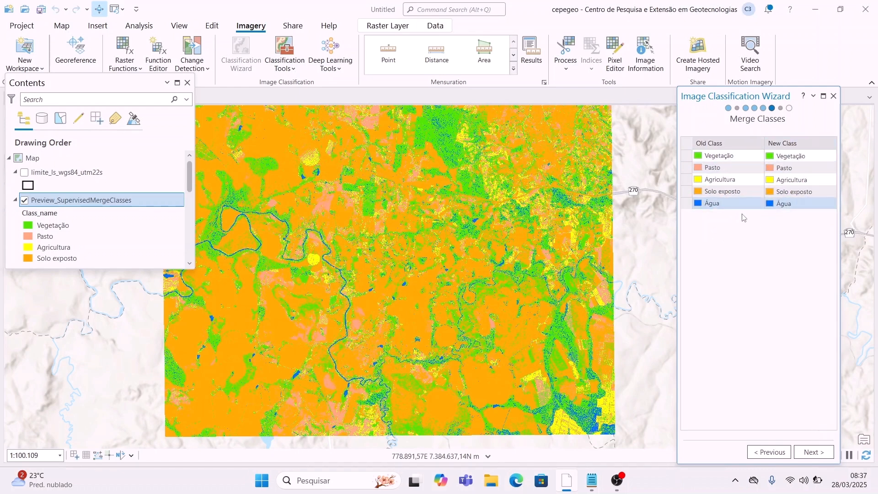
pyautogui.click(825, 458)
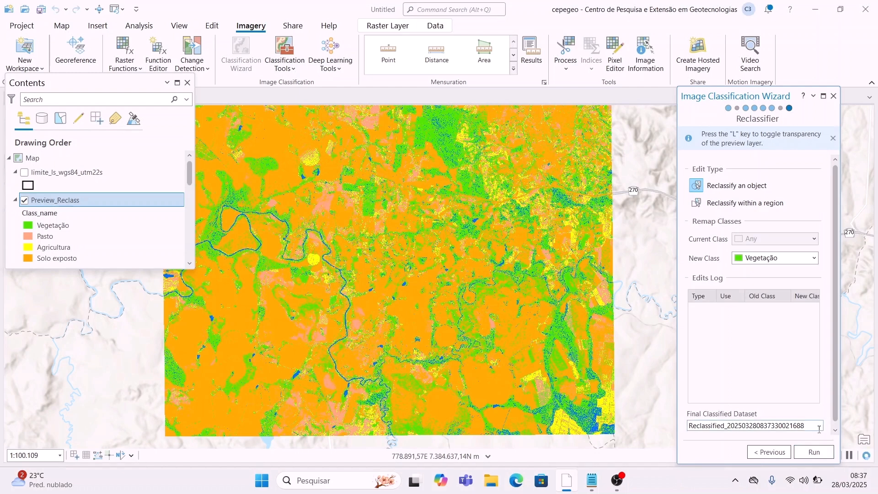
pyautogui.click(822, 453)
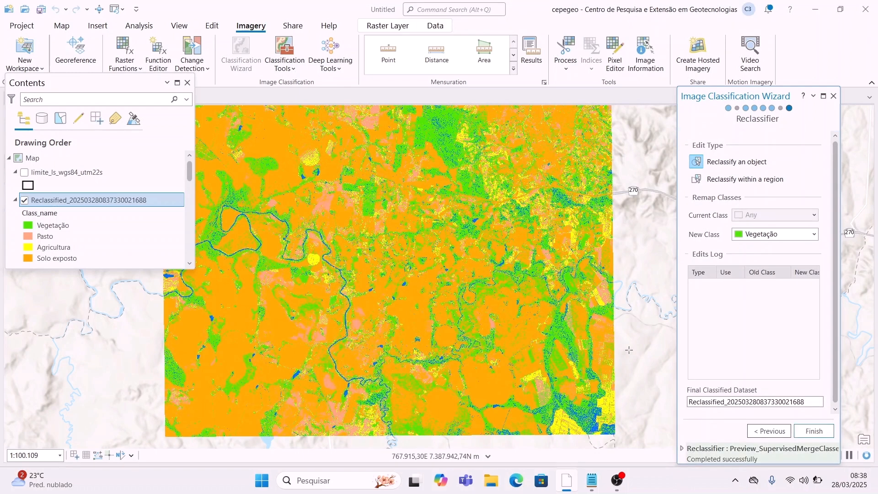
pyautogui.click(822, 434)
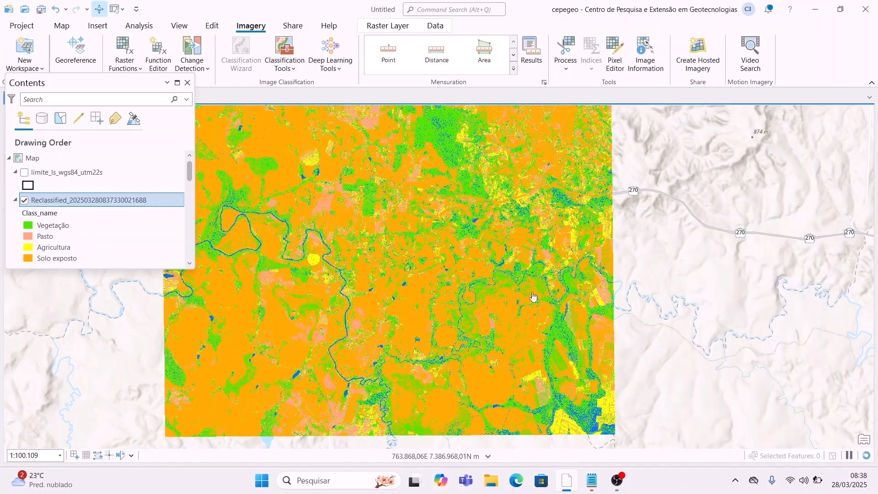
pyautogui.moveTo(361, 220); pyautogui.dragTo(463, 224)
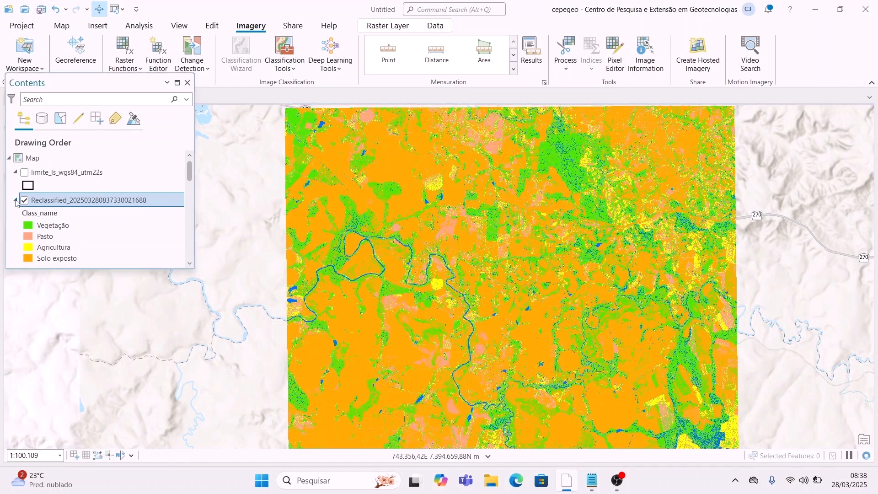
pyautogui.click(15, 200)
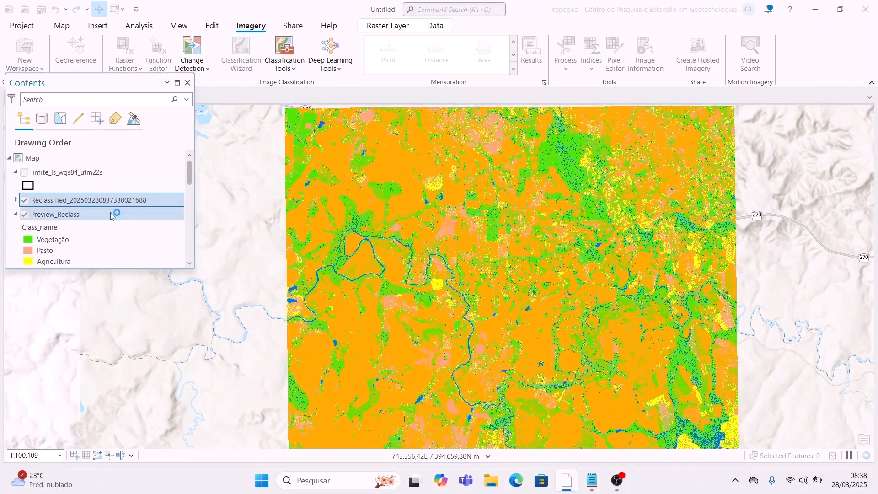
pyautogui.click(158, 204)
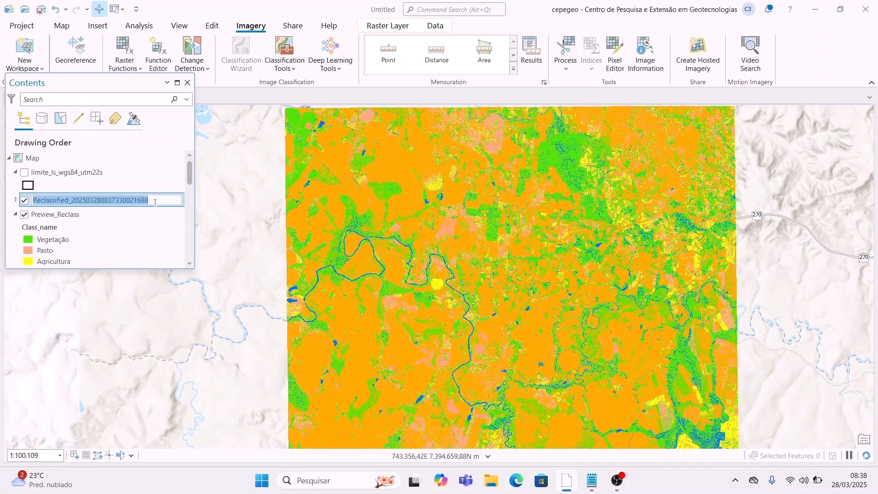
pyautogui.write('C')
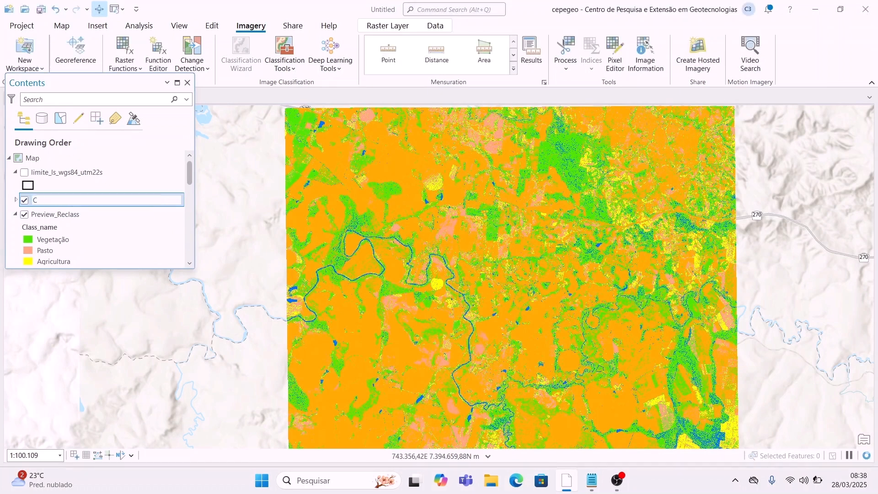
pyautogui.write('lassificado')
pyautogui.press('Return')
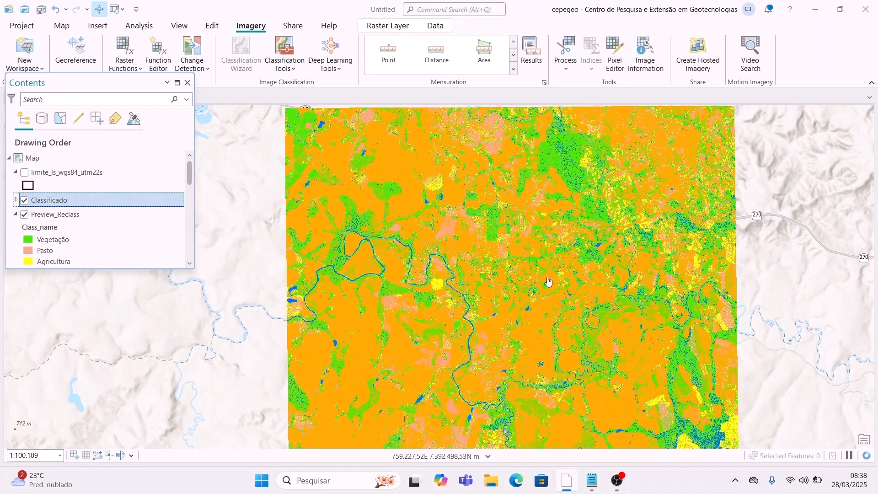
pyautogui.moveTo(455, 283); pyautogui.dragTo(445, 284)
pyautogui.moveTo(442, 250); pyautogui.dragTo(372, 240)
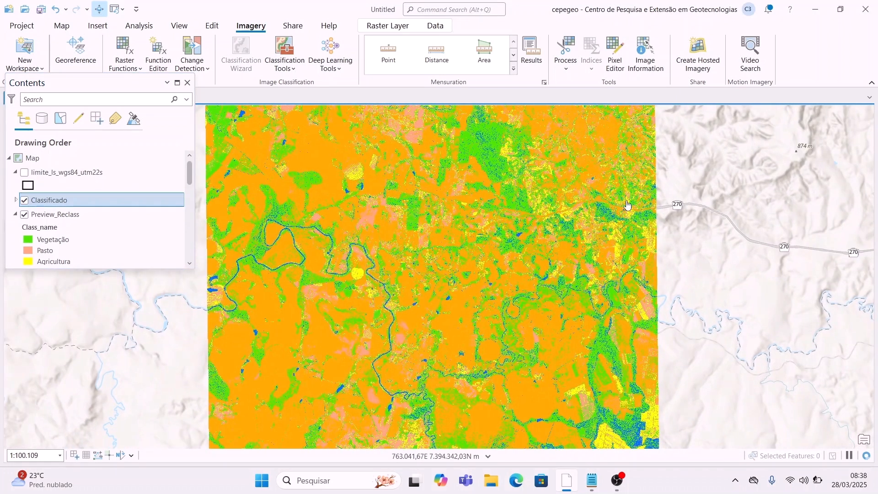
pyautogui.scroll(-3, 86, 238)
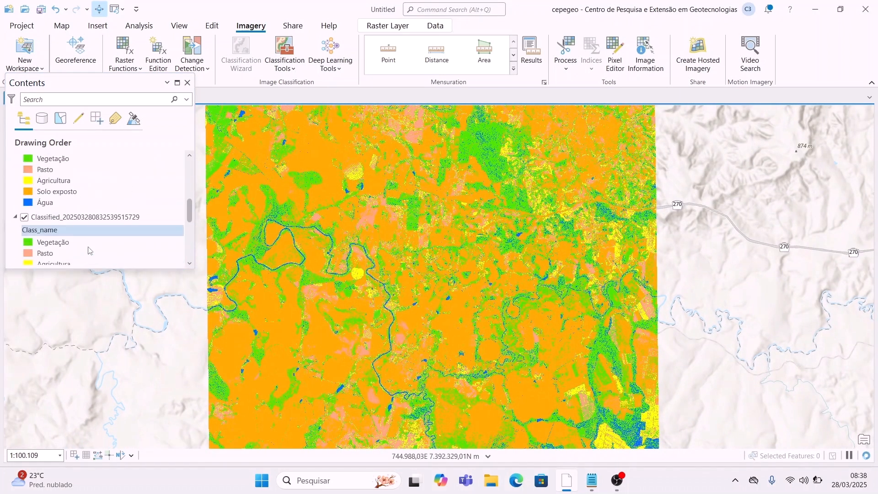
pyautogui.scroll(3, 83, 246)
pyautogui.click(96, 216)
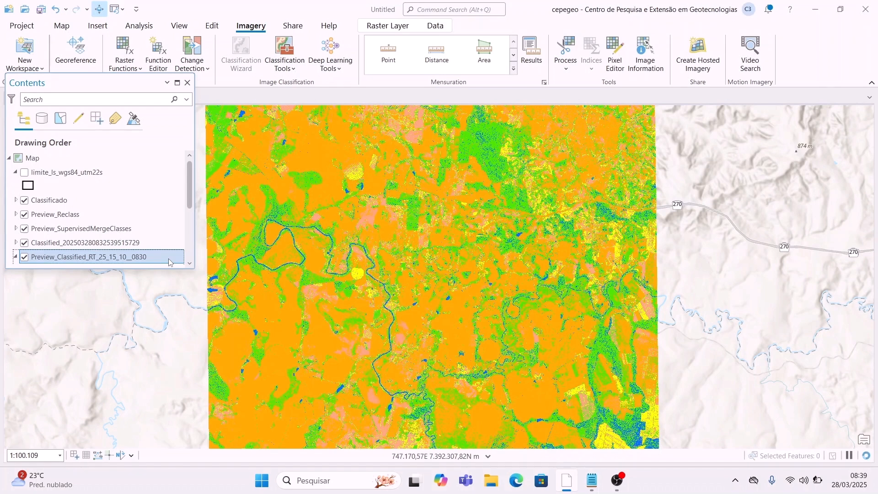
pyautogui.scroll(-1, 170, 262)
pyautogui.press('Left')
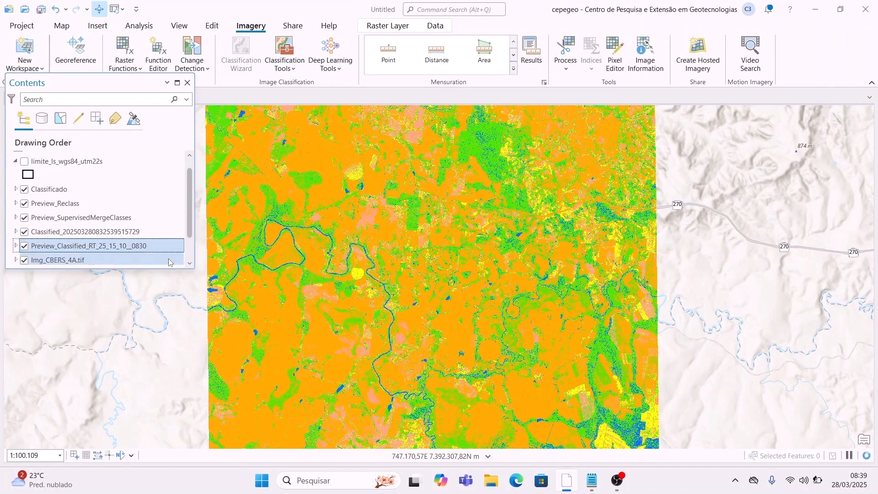
pyautogui.press('Up')
pyautogui.click(78, 191)
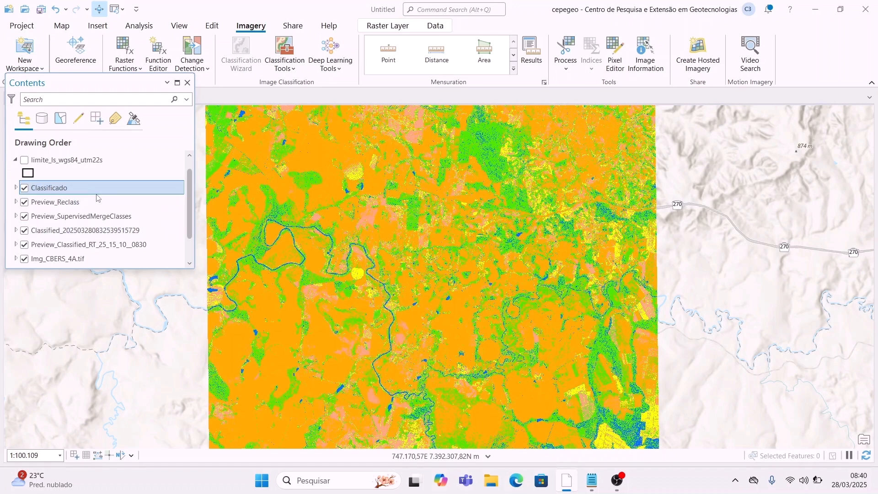
pyautogui.scroll(1, 97, 197)
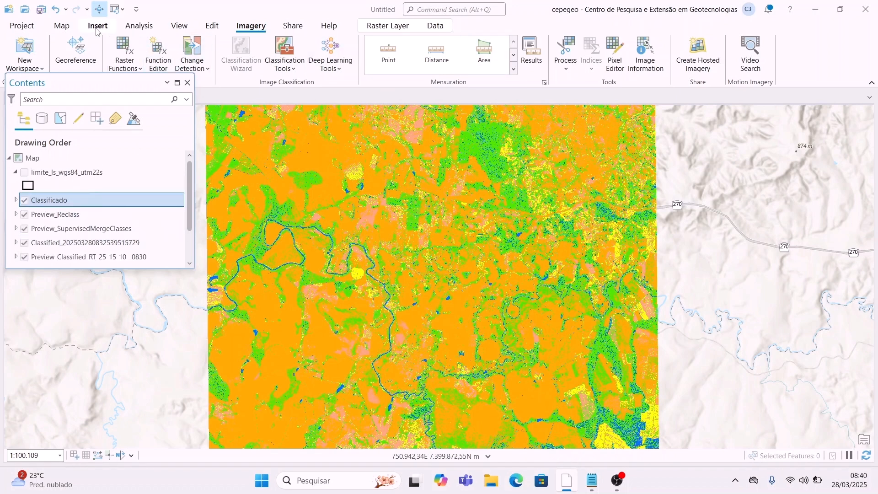
# Step: Add the Referencia.tif raster from the SIG > Raster folder to the map
pyautogui.click(61, 26)
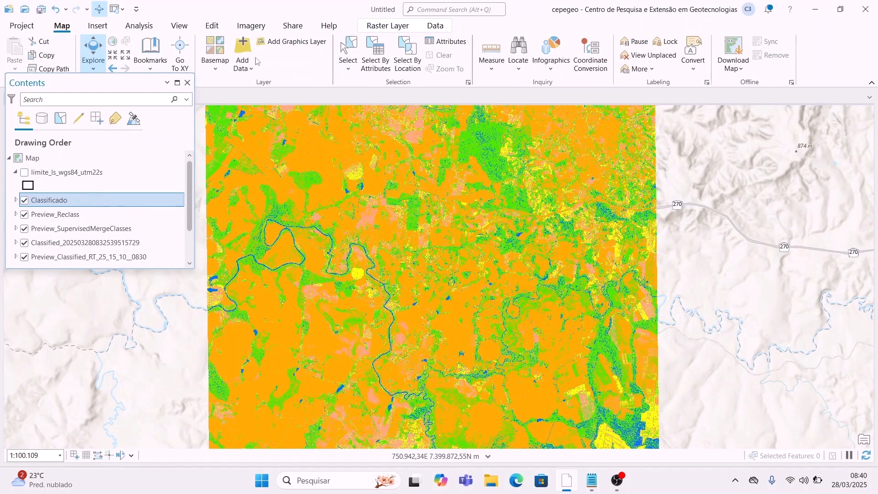
pyautogui.click(243, 48)
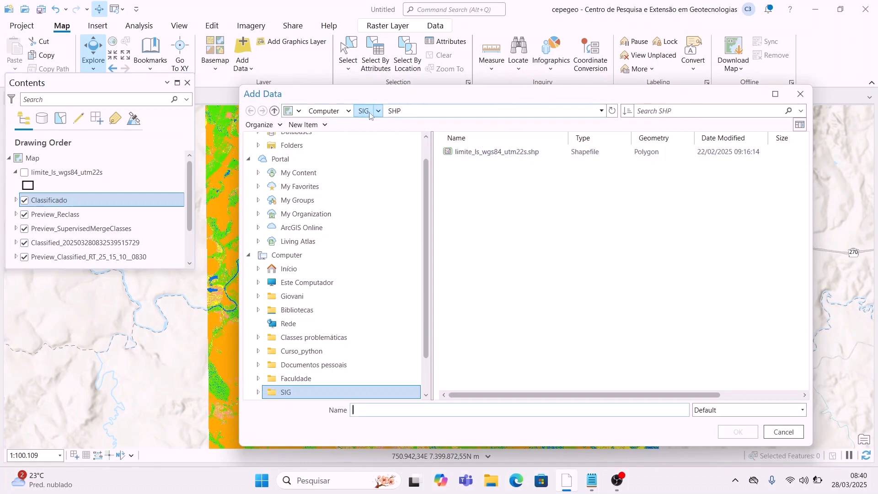
pyautogui.click(365, 112)
pyautogui.doubleClick(497, 149)
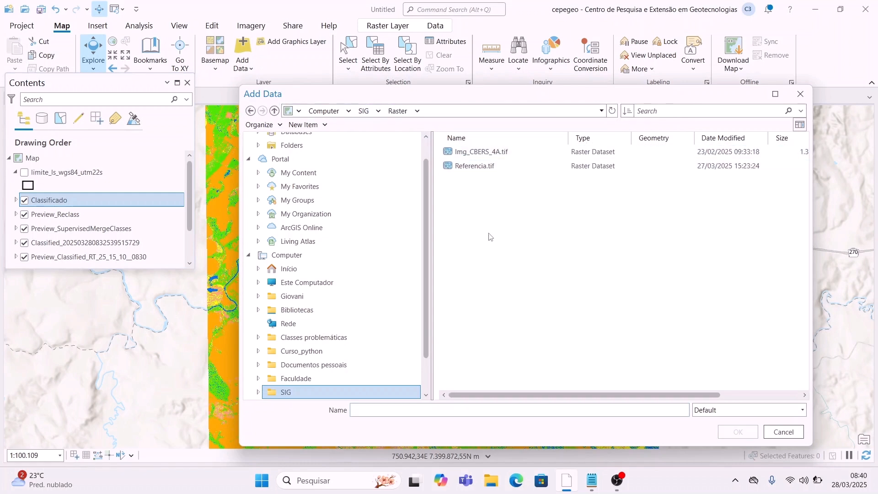
pyautogui.click(490, 166)
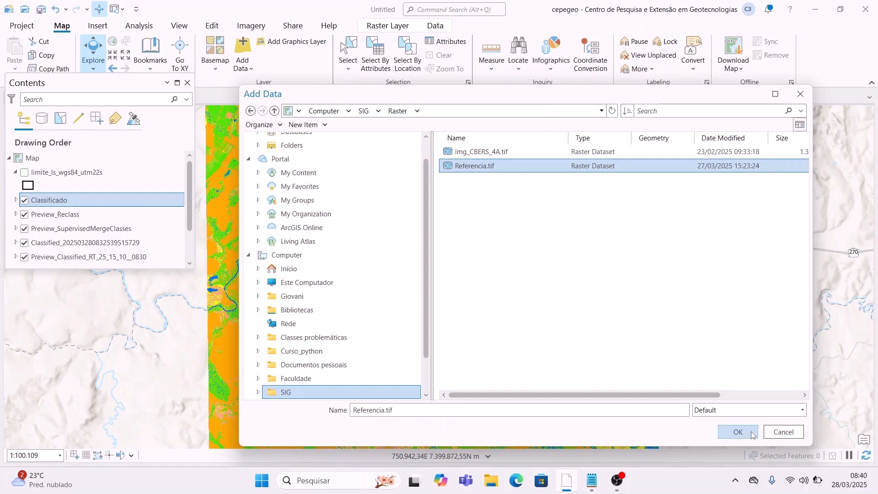
pyautogui.click(738, 432)
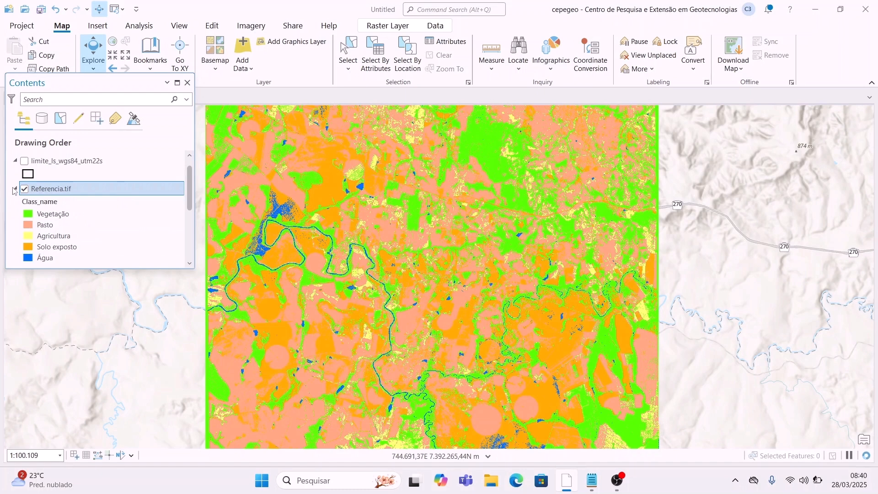
# Step: Show Referencia.tif to compare it with the classification, then hide it and select Classificado
pyautogui.click(15, 188)
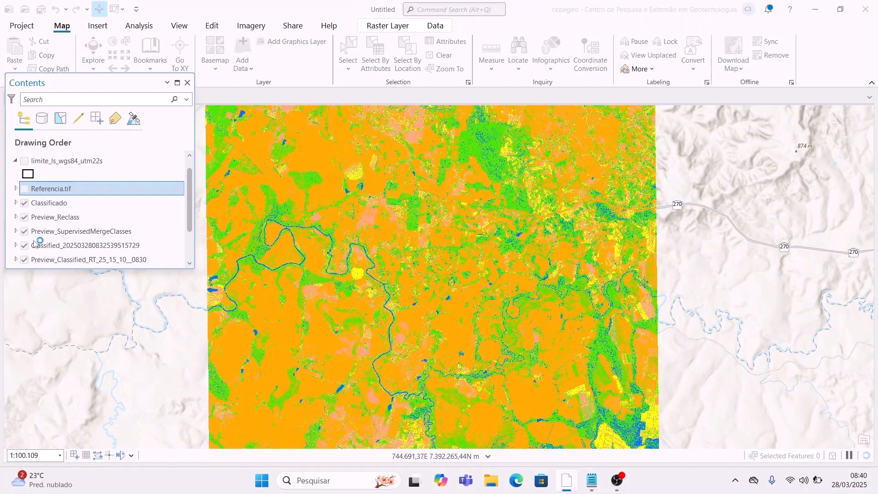
pyautogui.click(25, 189)
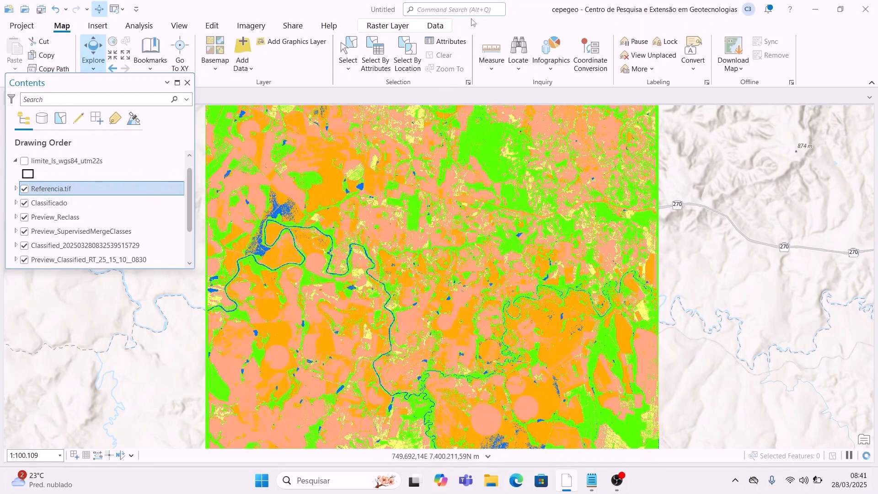
pyautogui.click(25, 189)
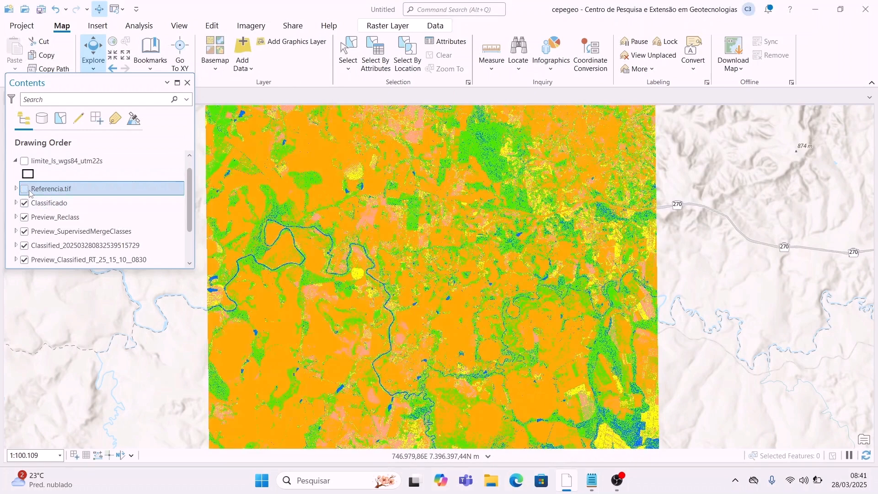
pyautogui.click(112, 202)
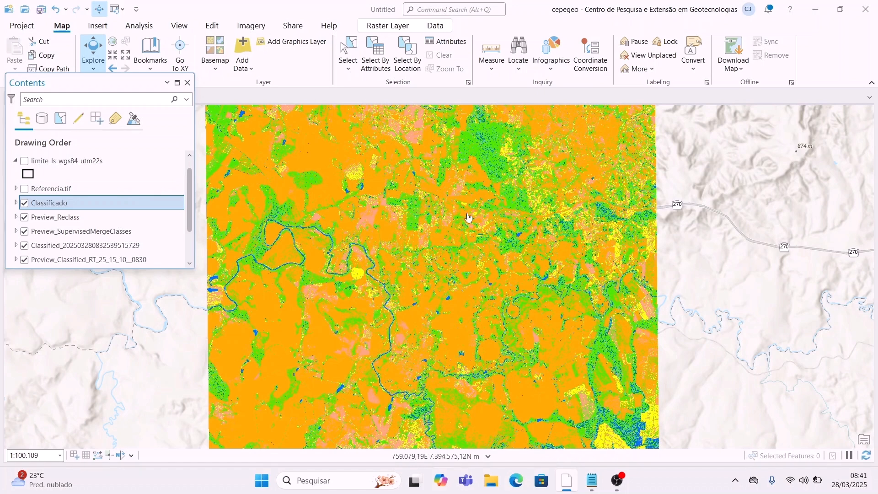
pyautogui.click(454, 9)
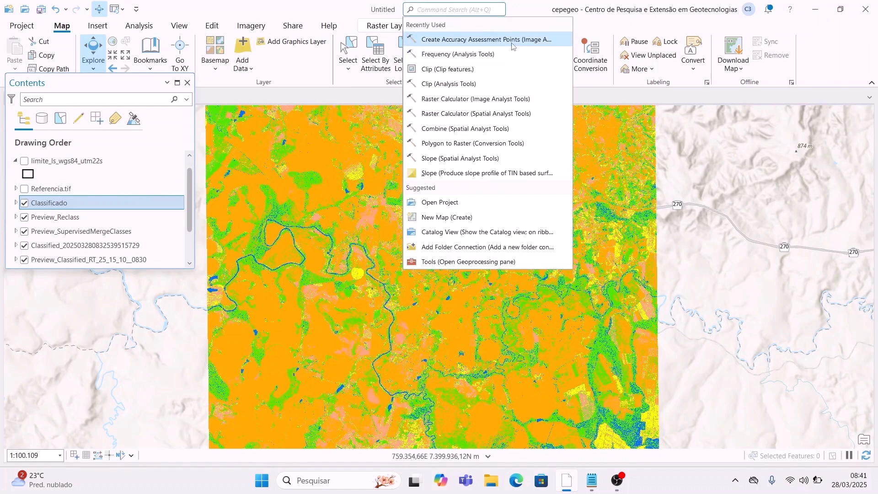
# Step: Run Create Accuracy Assessment Points on Classificado with Stratified random sampling and Classified target field
pyautogui.click(519, 40)
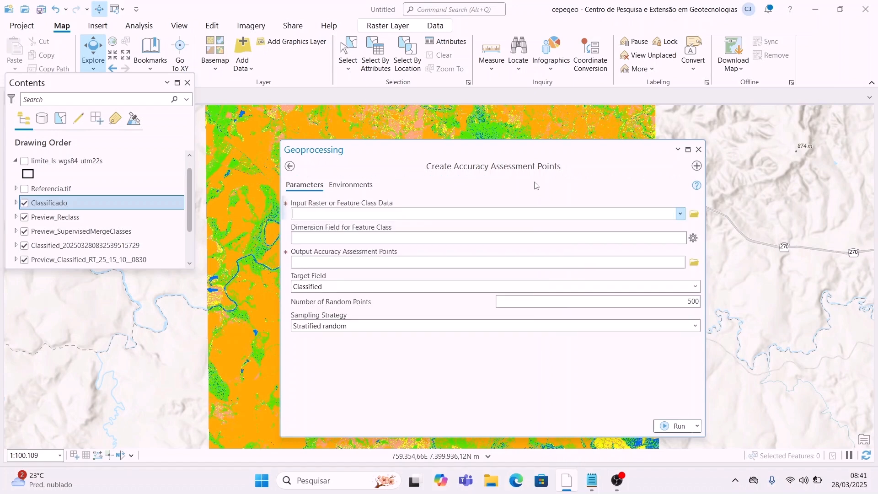
pyautogui.click(681, 214)
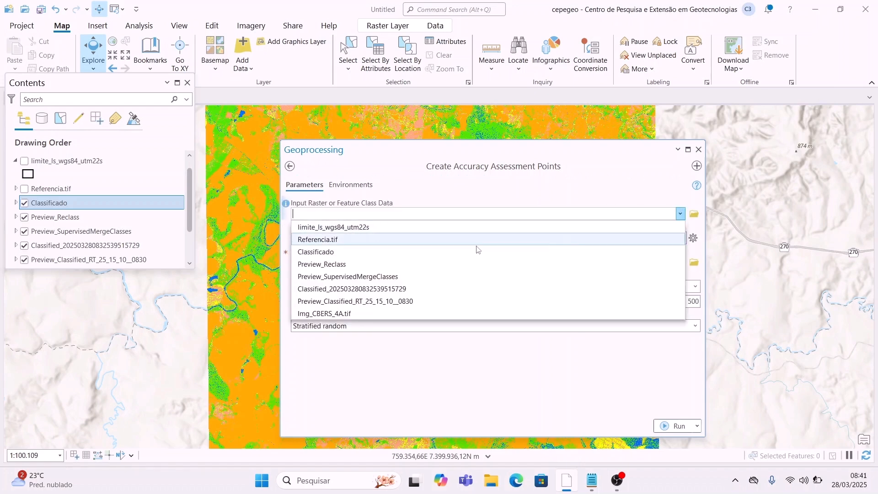
pyautogui.click(393, 252)
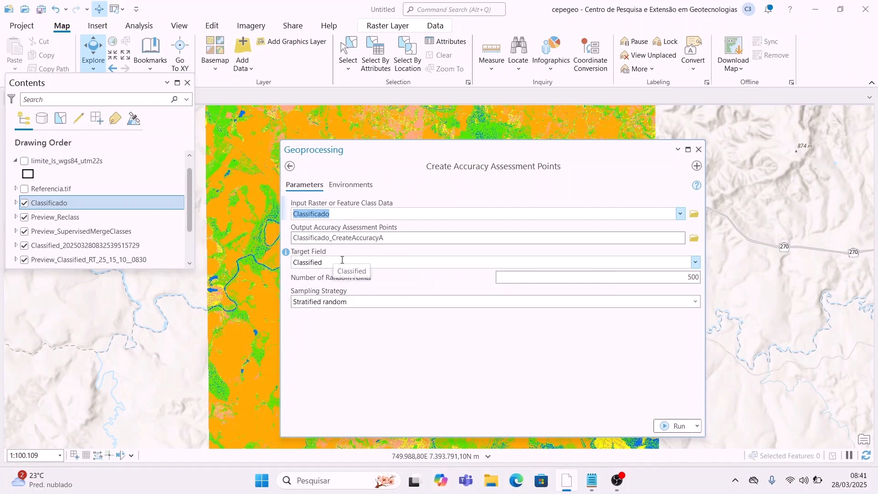
pyautogui.click(696, 302)
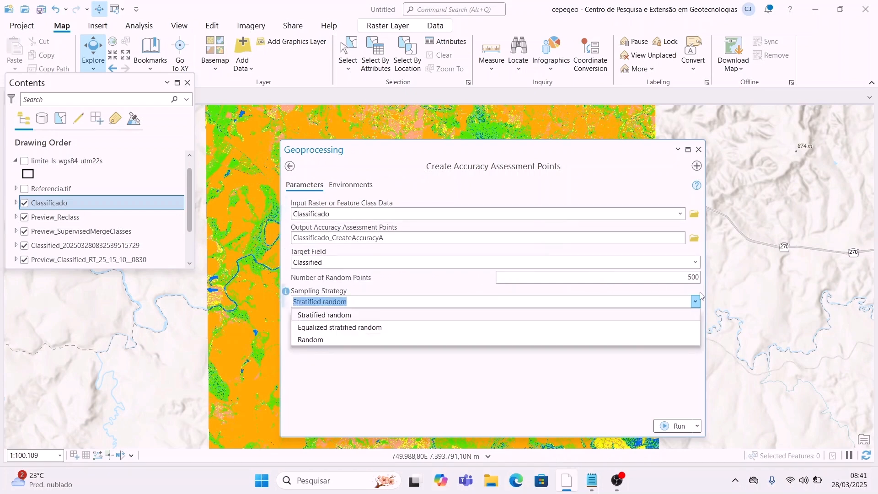
pyautogui.click(696, 302)
pyautogui.click(695, 261)
pyautogui.click(696, 262)
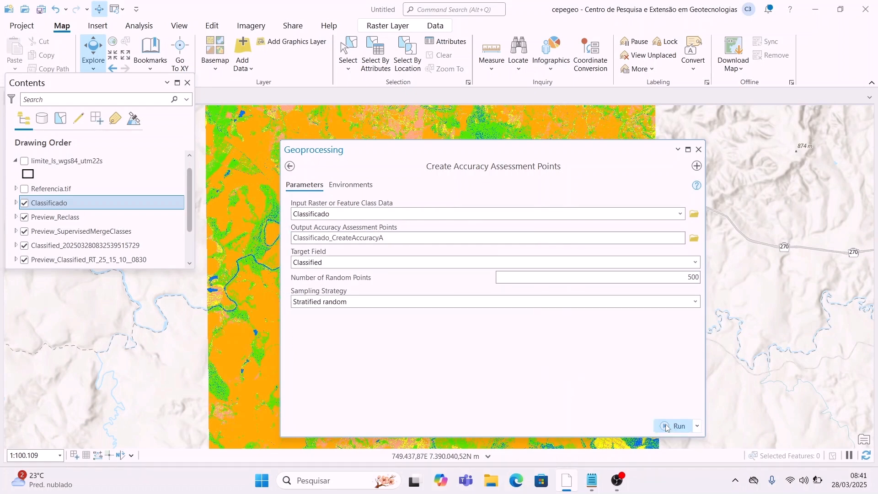
pyautogui.click(667, 427)
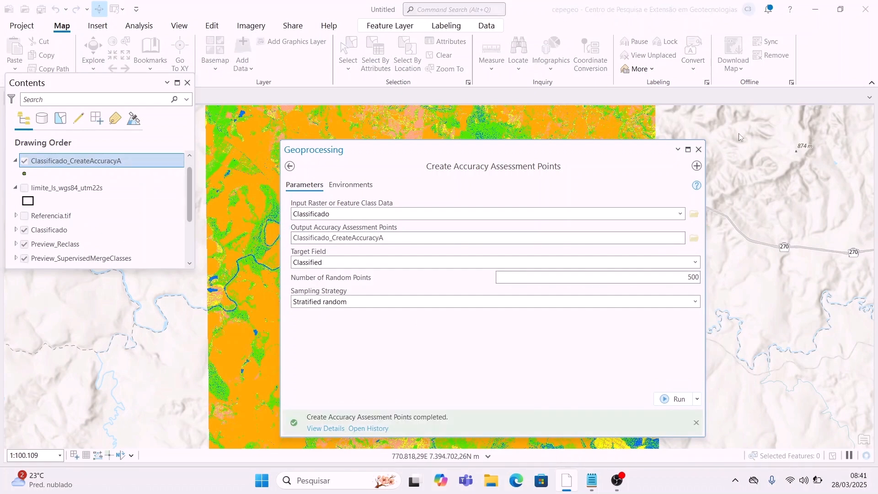
pyautogui.click(698, 150)
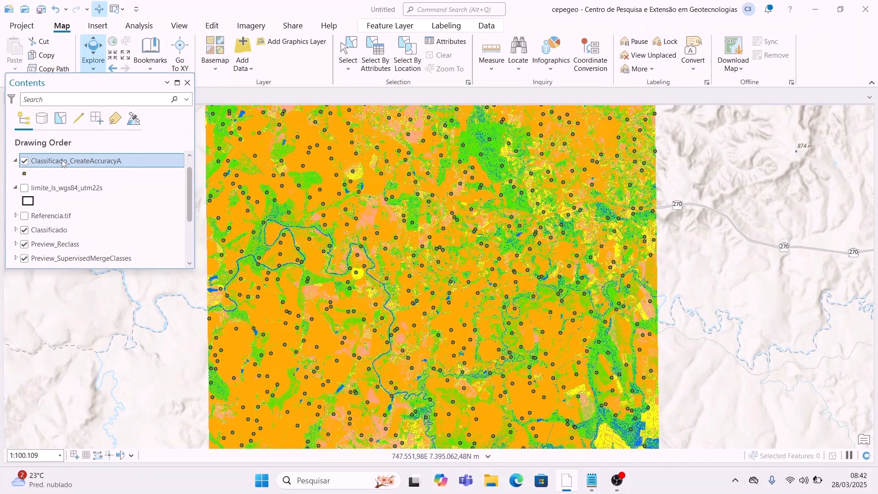
# Step: Open the Classificado_CreateAccuracyA attribute table and pan and zoom to its first point
pyautogui.rightClick(63, 163)
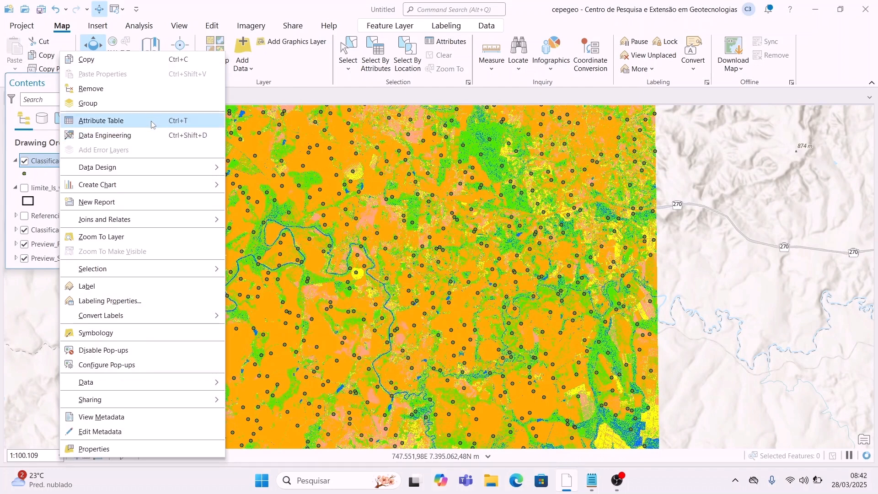
pyautogui.click(153, 121)
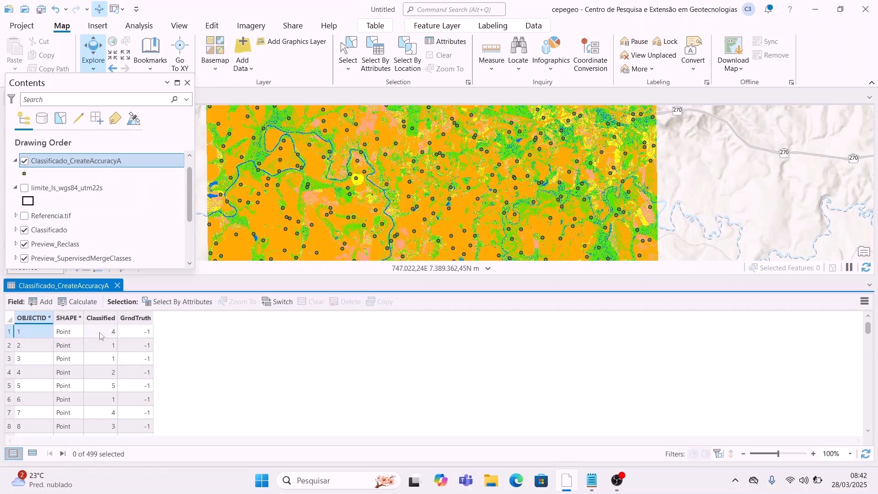
pyautogui.rightClick(21, 331)
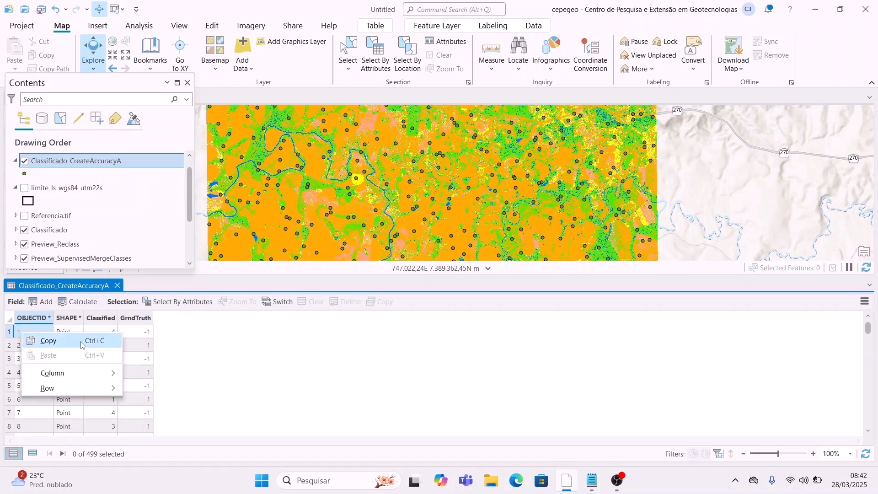
pyautogui.click(8, 334)
pyautogui.rightClick(8, 334)
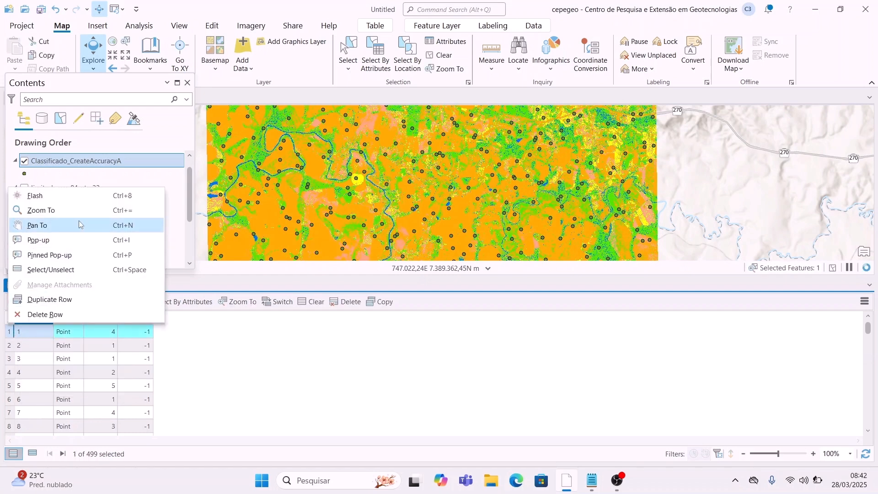
pyautogui.click(136, 221)
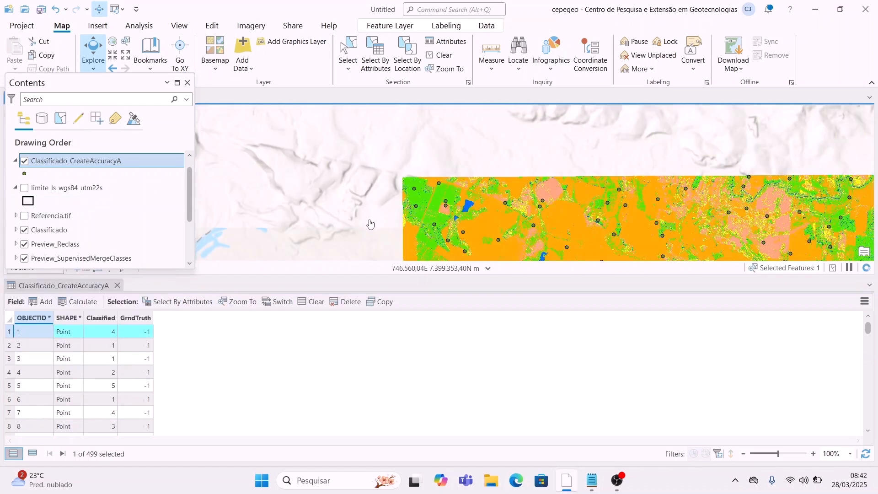
pyautogui.scroll(5, 448, 192)
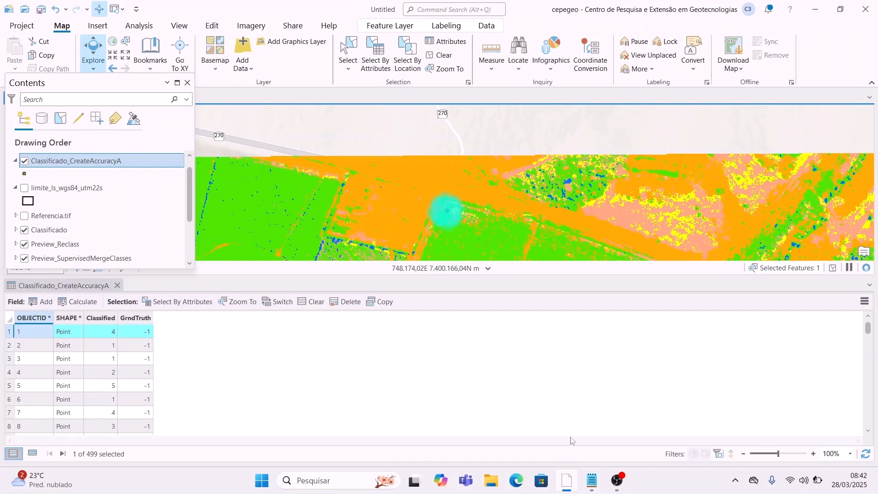
# Step: Review the class code notes and scroll the points table, confirming Classified values 1–5 with GrndTruth -1
pyautogui.click(592, 482)
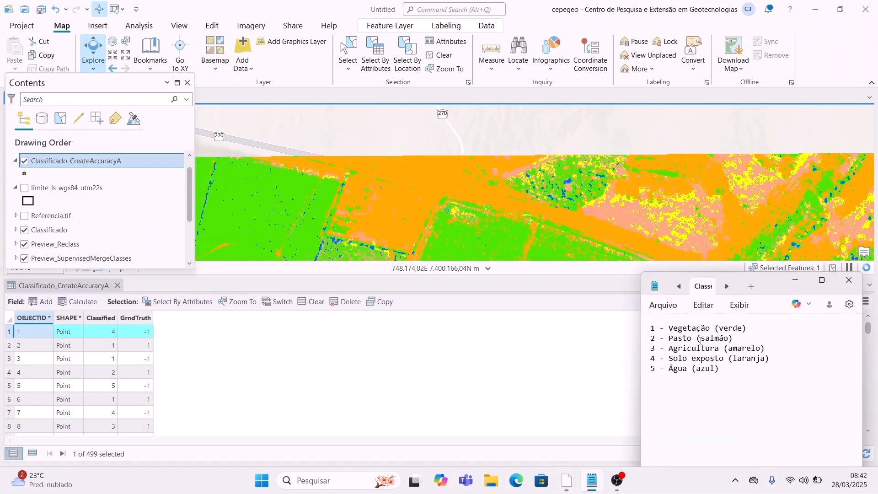
pyautogui.click(849, 280)
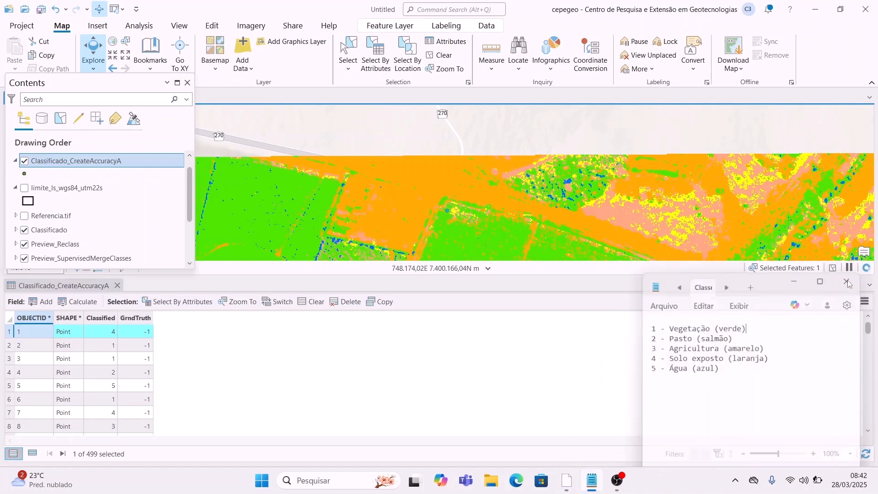
pyautogui.scroll(2, 444, 211)
pyautogui.scroll(2, 488, 210)
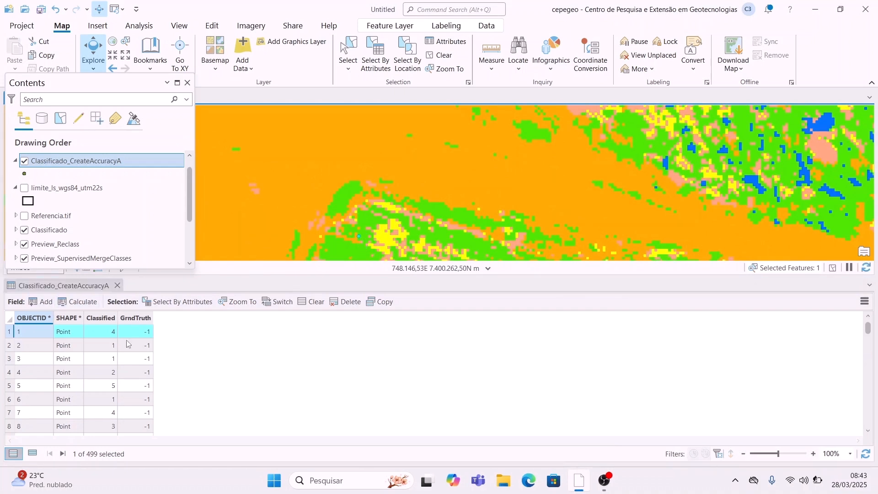
pyautogui.scroll(-7, 105, 389)
pyautogui.scroll(-2, 105, 389)
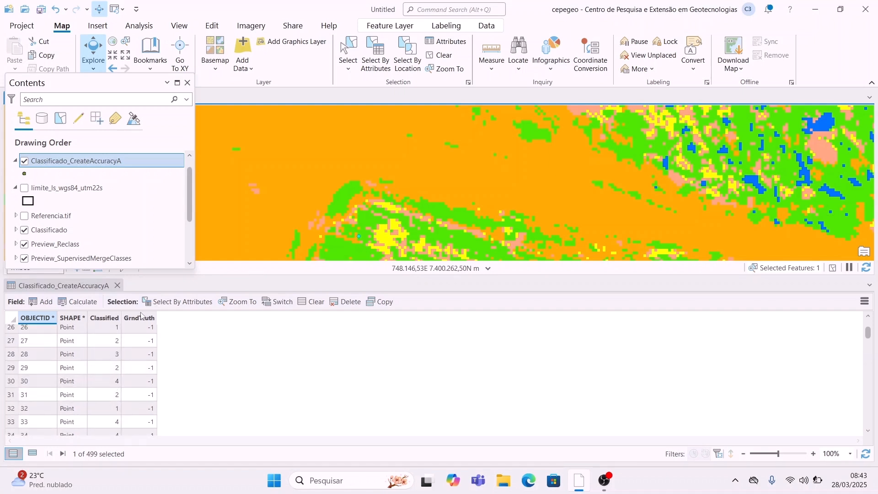
# Step: Zoom out and pan until the Classificado raster and its accuracy points are centred
pyautogui.scroll(-6, 429, 242)
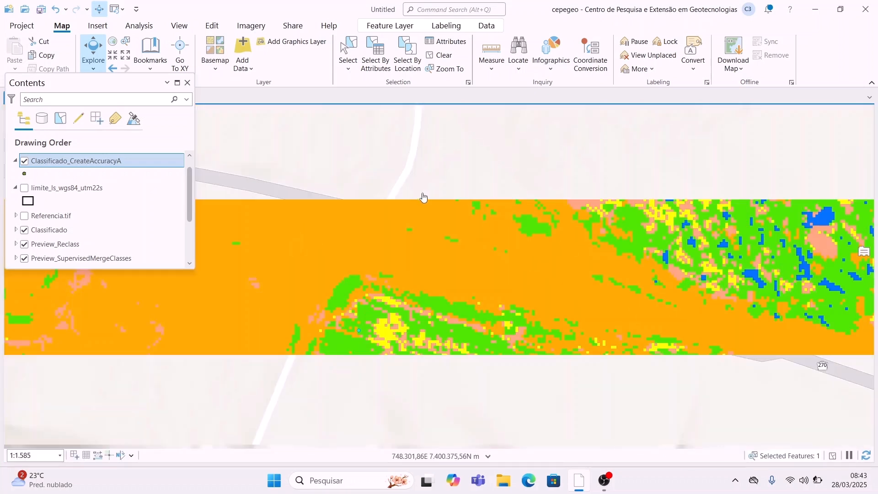
pyautogui.moveTo(429, 242)
pyautogui.mouseDown()
pyautogui.moveTo(409, 245)
pyautogui.moveTo(398, 299)
pyautogui.mouseUp()
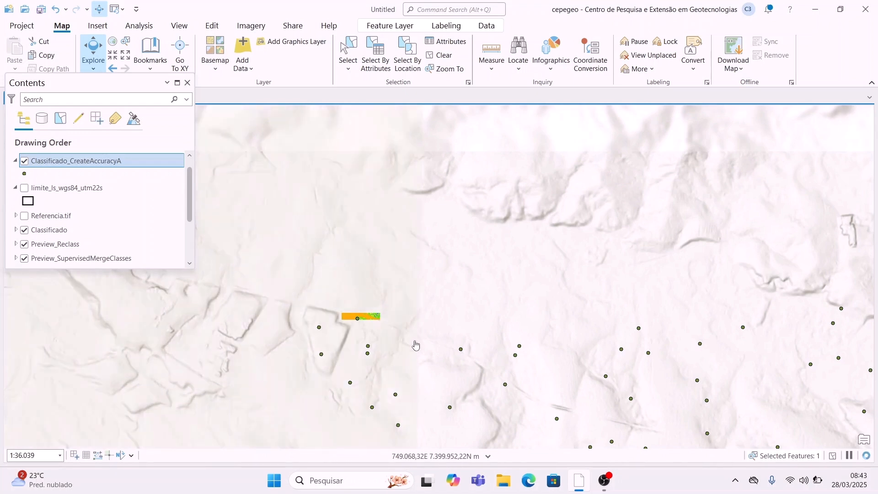
pyautogui.moveTo(549, 367); pyautogui.dragTo(305, 258)
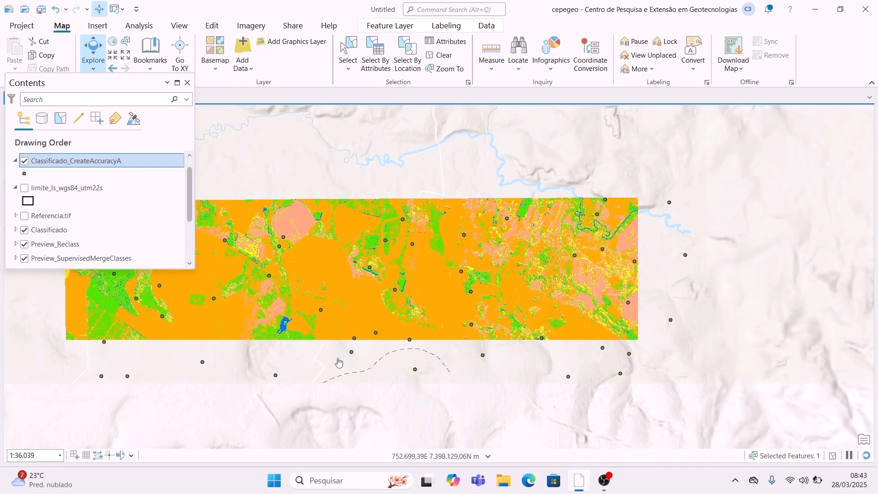
pyautogui.moveTo(405, 352); pyautogui.dragTo(418, 306)
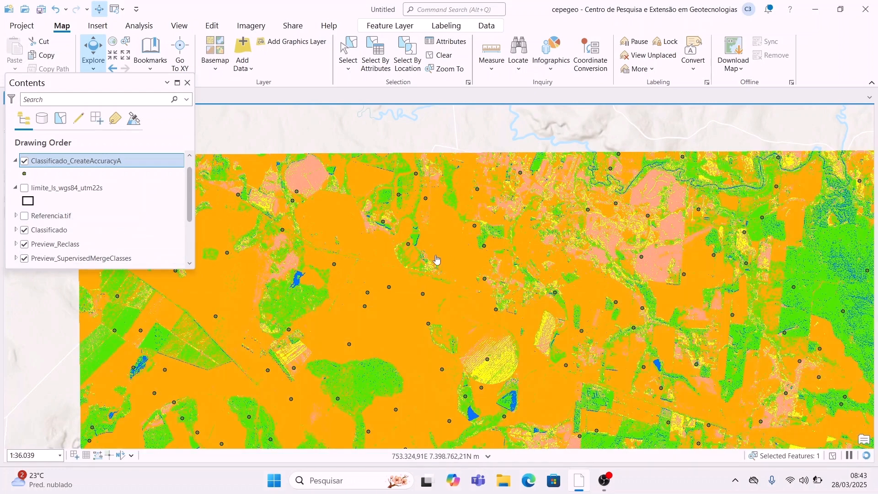
# Step: Run Update Accuracy Assessment Points with Referencia.tif, Classificado_CreateAccuracyA points and Ground truth target field
pyautogui.click(459, 9)
pyautogui.write('update accura')
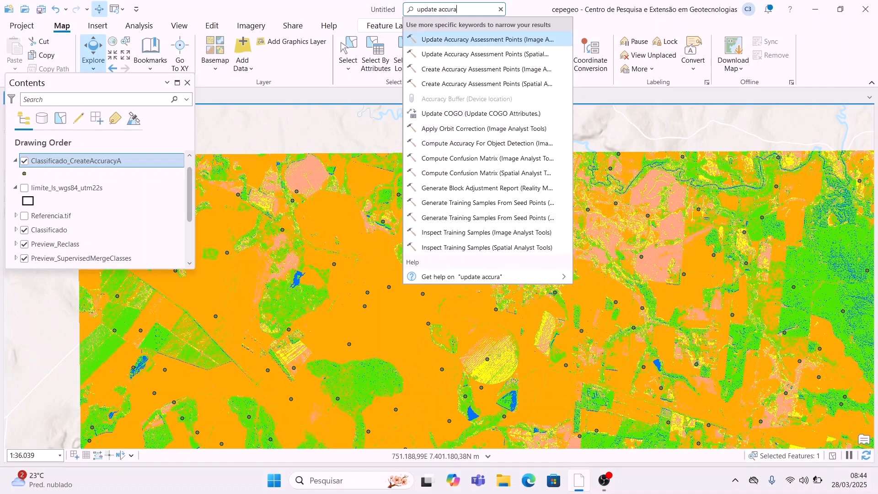
pyautogui.click(515, 45)
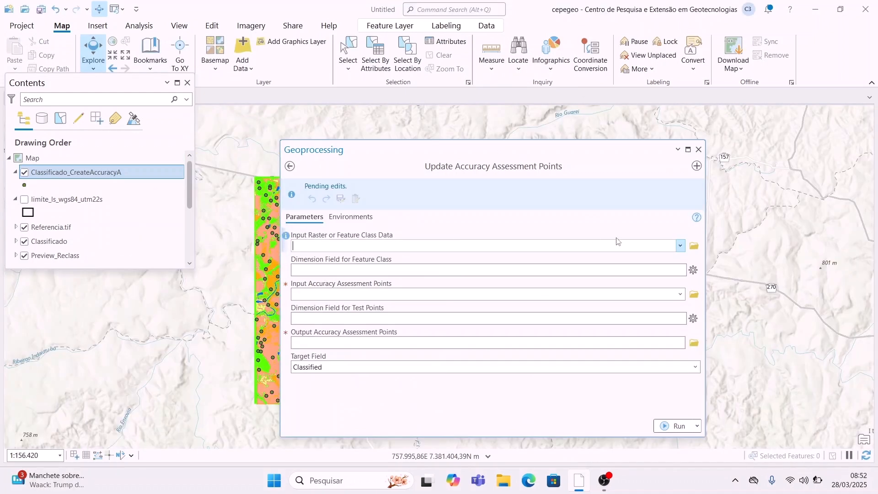
pyautogui.click(680, 245)
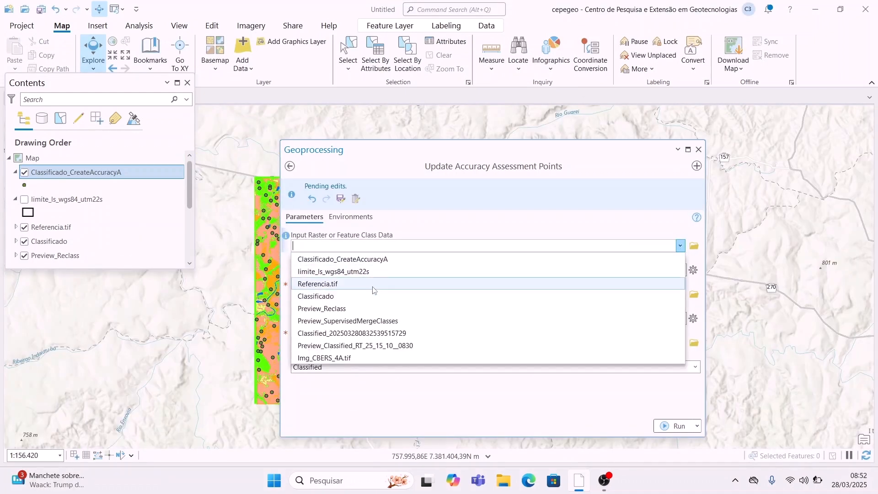
pyautogui.click(371, 284)
pyautogui.click(681, 271)
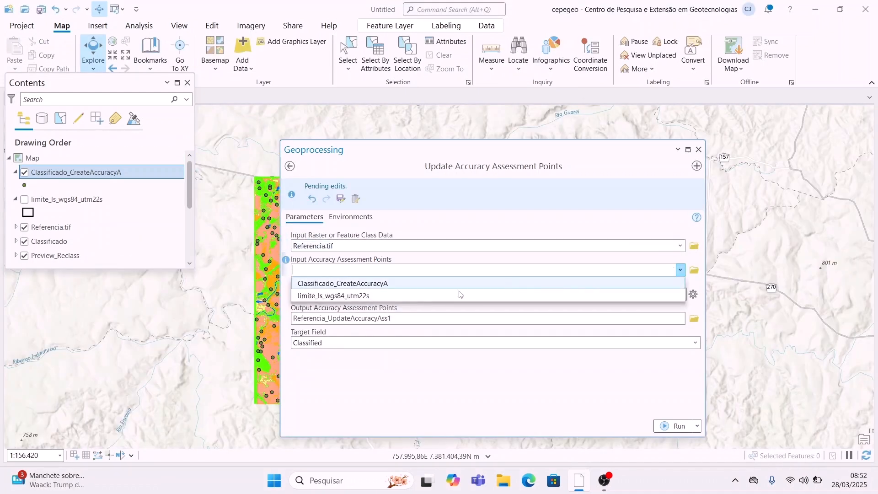
pyautogui.click(448, 284)
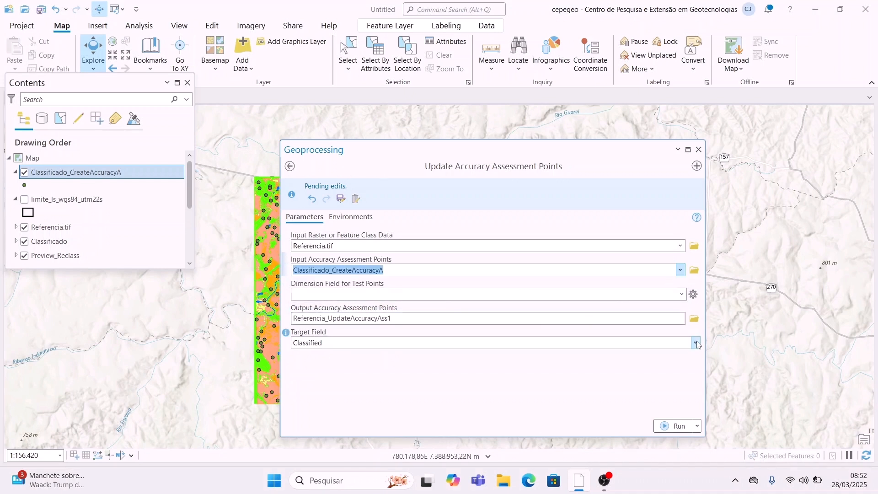
pyautogui.click(656, 343)
pyautogui.click(498, 366)
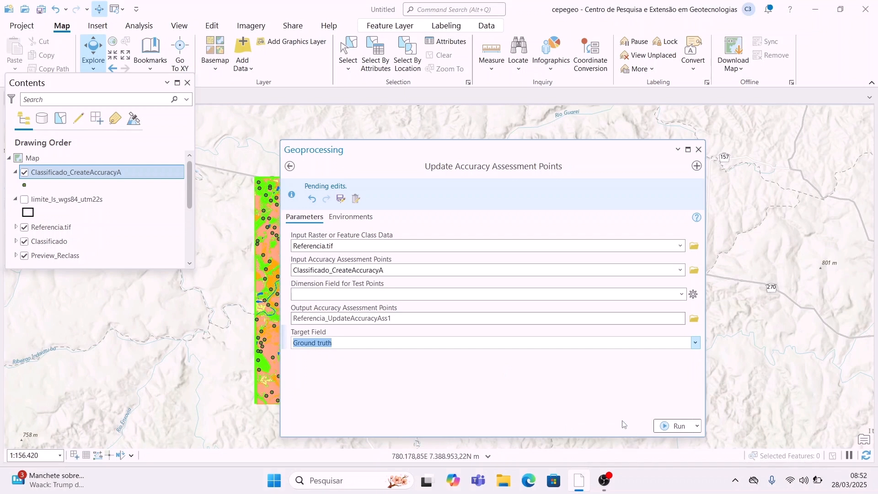
pyautogui.click(672, 425)
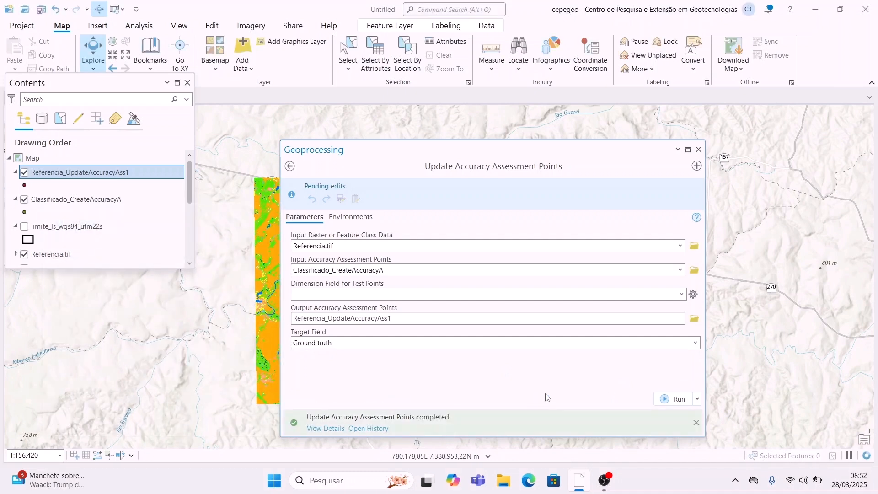
pyautogui.click(698, 149)
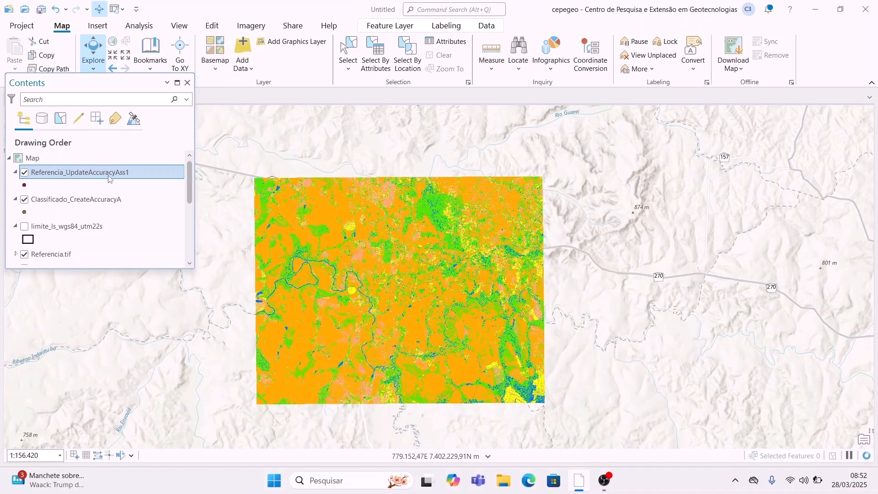
pyautogui.rightClick(110, 173)
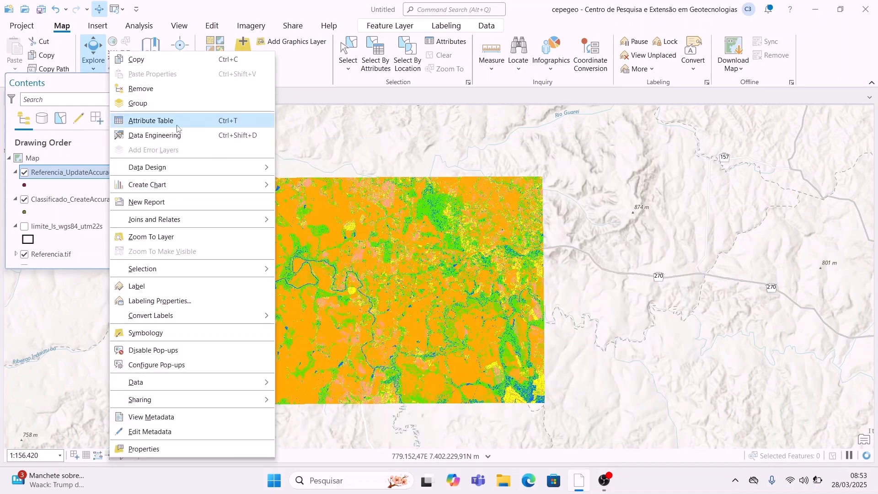
pyautogui.click(219, 183)
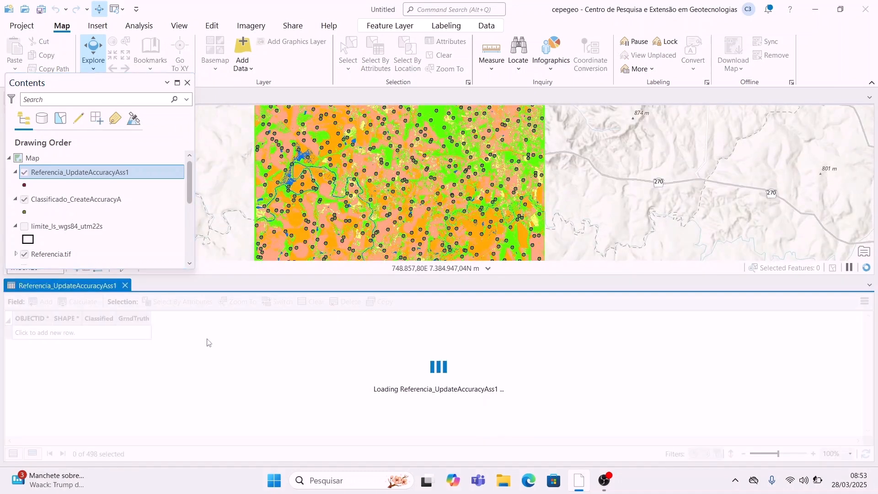
pyautogui.scroll(-14, 107, 379)
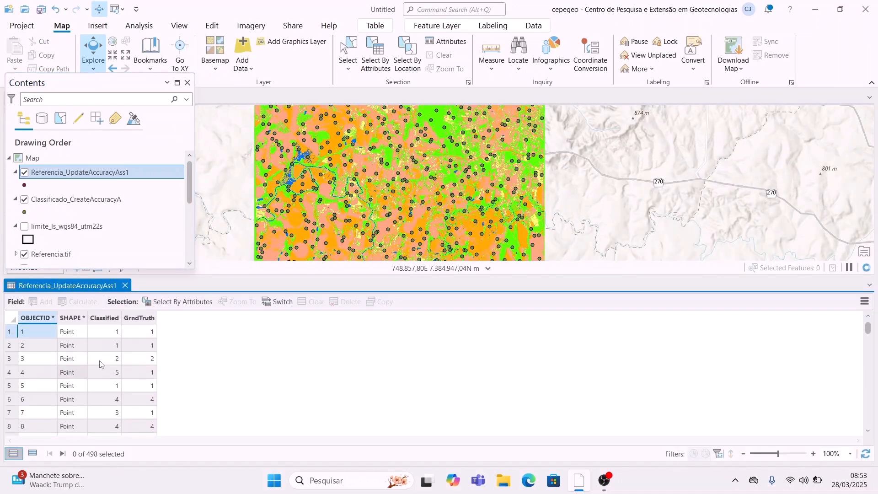
pyautogui.scroll(-5, 106, 379)
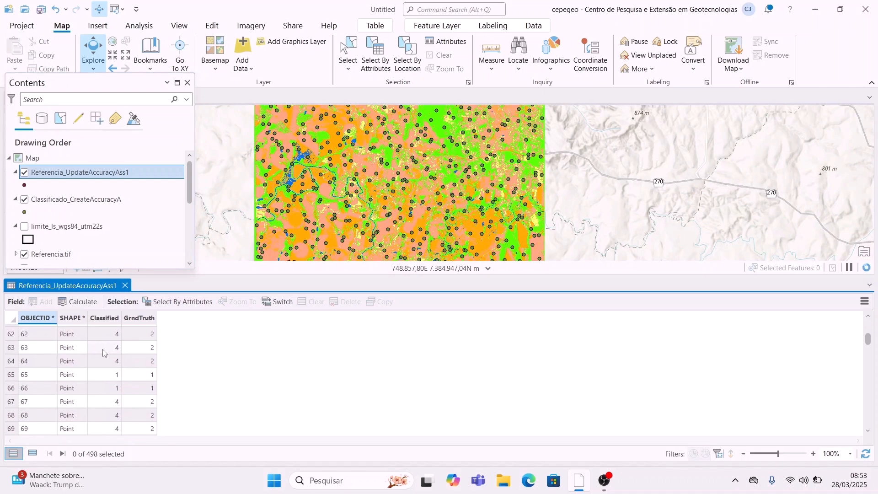
pyautogui.scroll(20, 106, 350)
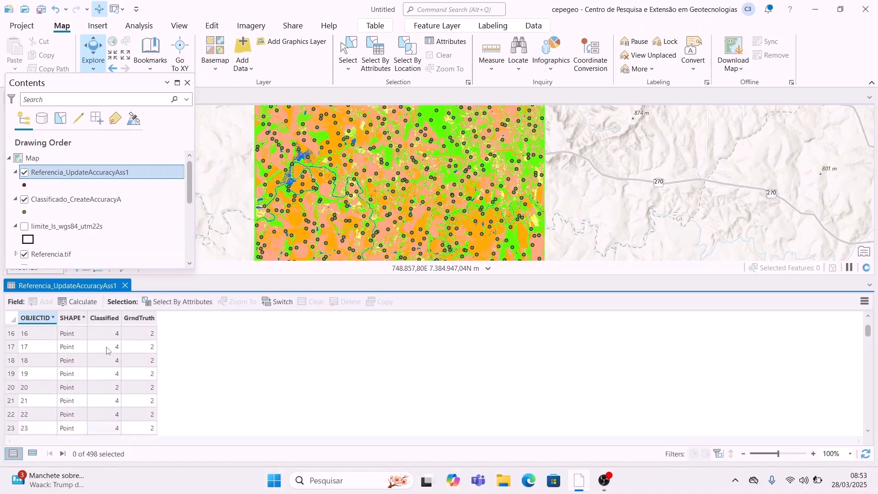
pyautogui.click(125, 285)
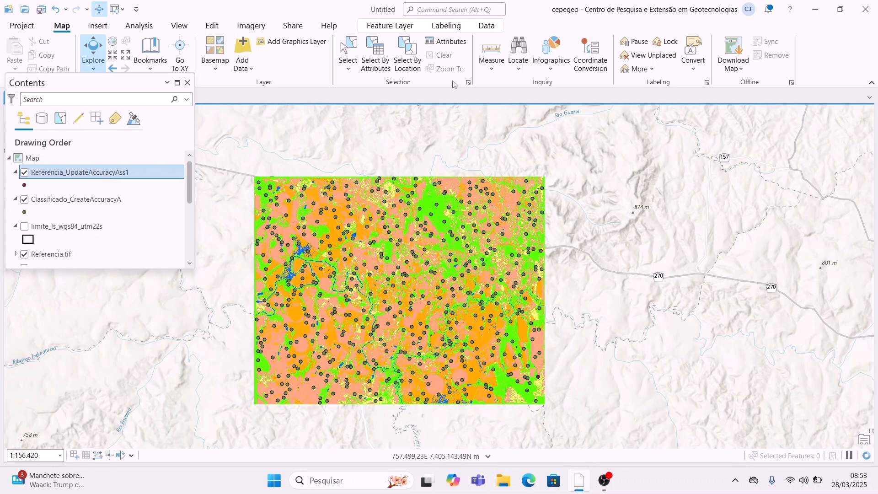
# Step: Run Compute Confusion Matrix on the Referencia_UpdateAccuracyAss1 points and close the tool pane
pyautogui.click(430, 11)
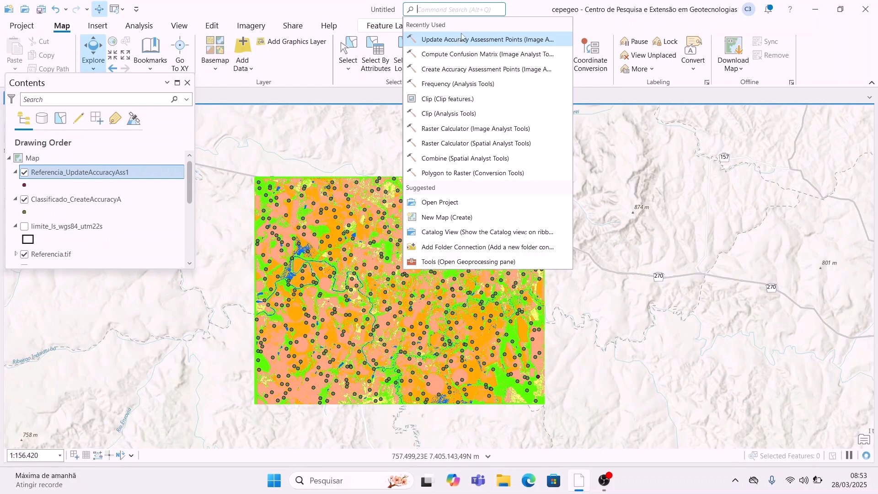
pyautogui.click(459, 61)
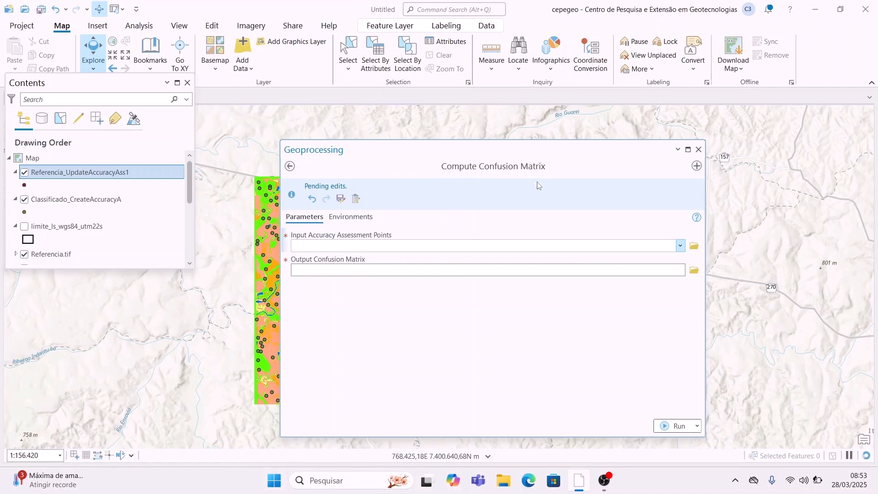
pyautogui.click(680, 245)
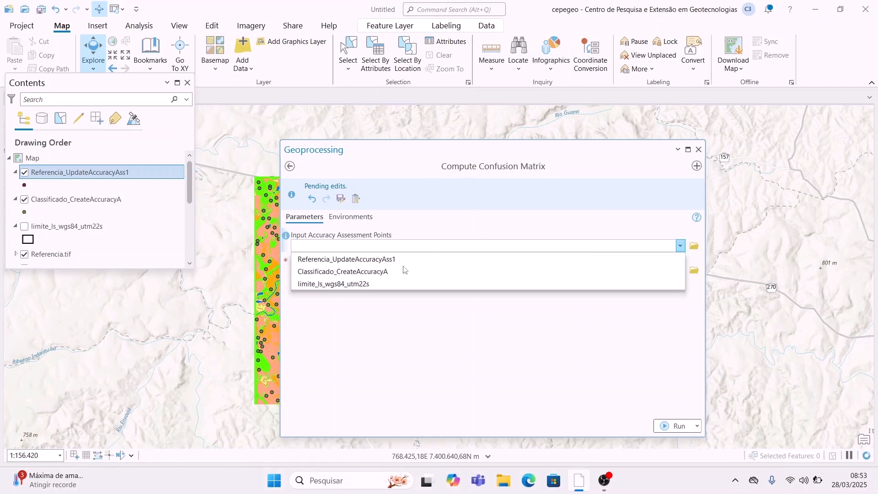
pyautogui.click(405, 258)
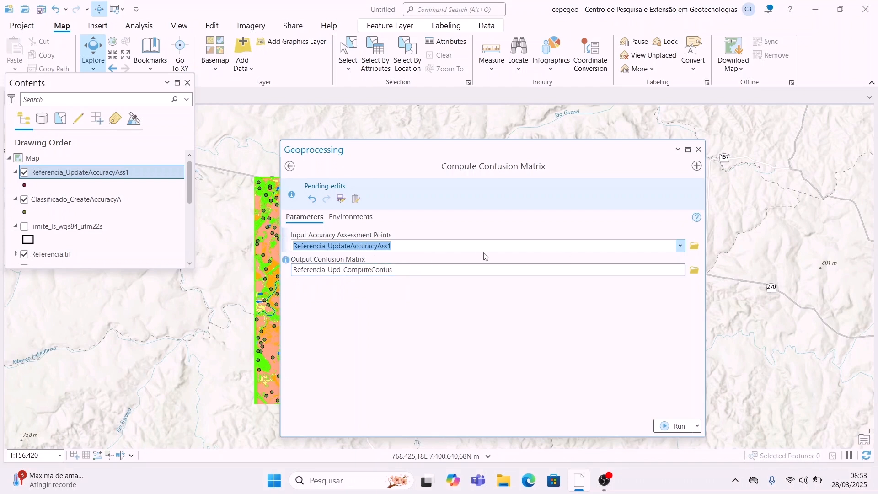
pyautogui.click(667, 426)
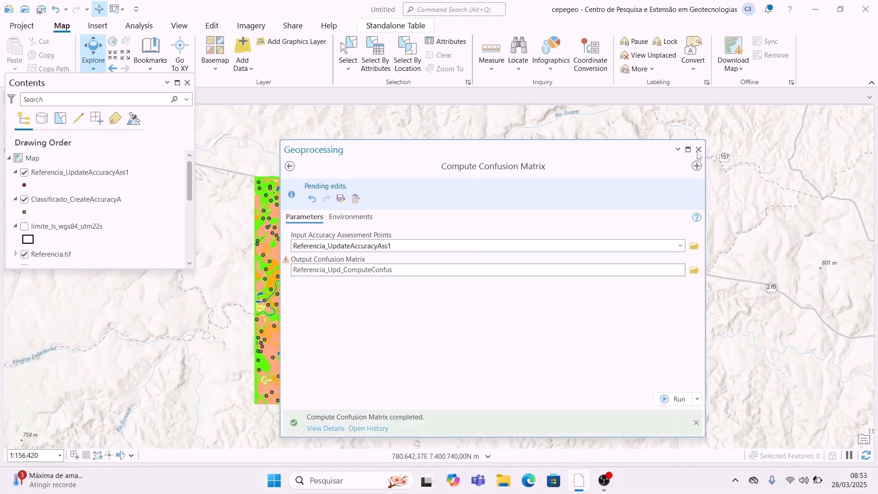
pyautogui.click(698, 149)
pyautogui.scroll(-5, 110, 221)
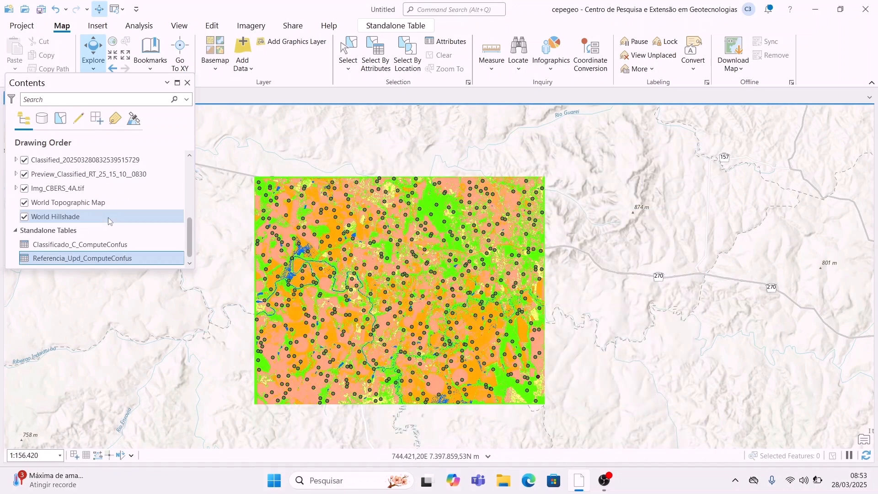
# Step: Delete the Classificado_C_ComputeConfus table and open Referencia_Upd_ComputeConfus, showing Kappa 0.322335
pyautogui.click(111, 250)
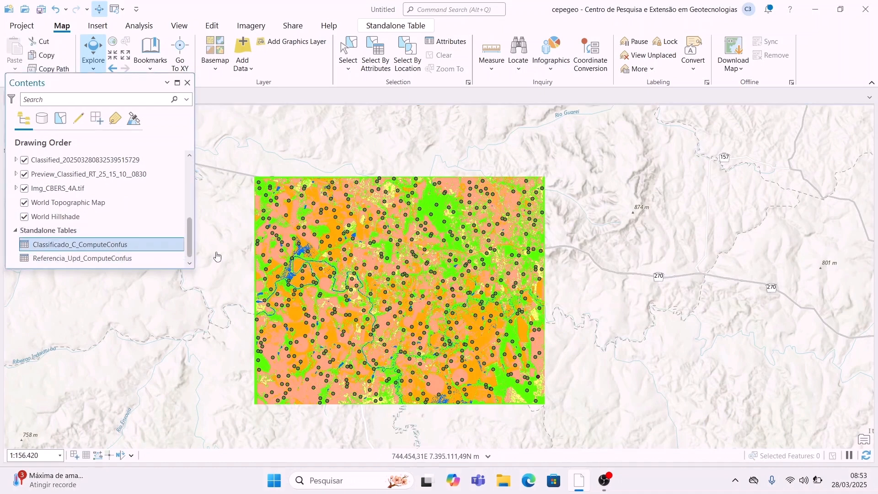
pyautogui.press('Delete')
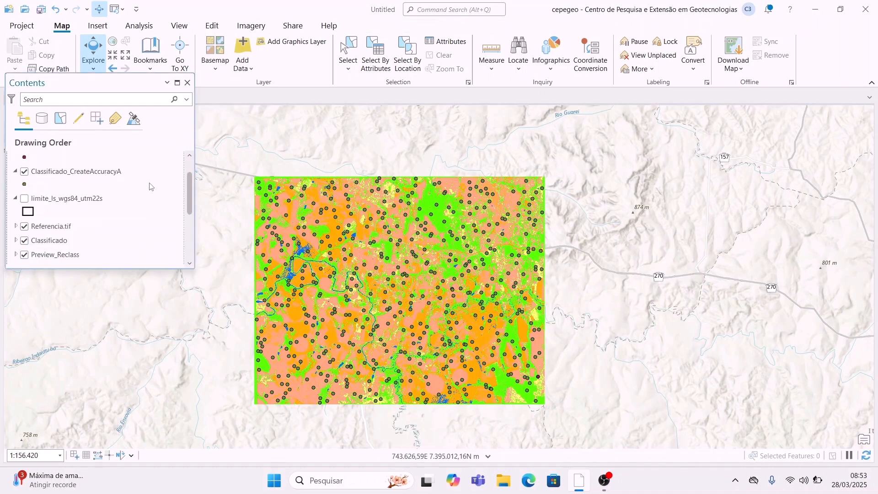
pyautogui.click(128, 260)
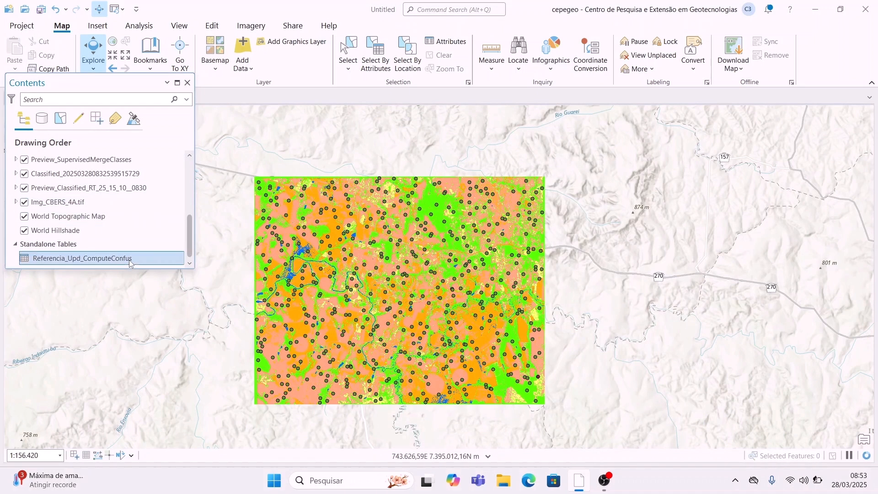
pyautogui.rightClick(129, 259)
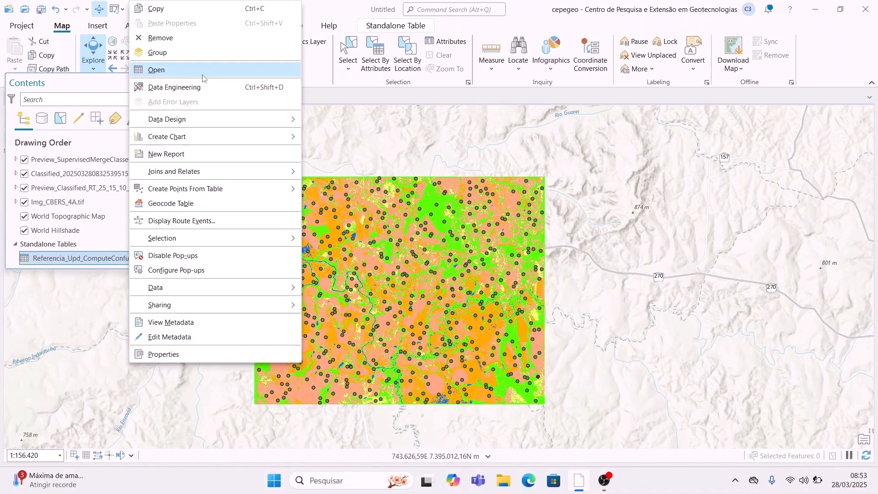
pyautogui.click(203, 72)
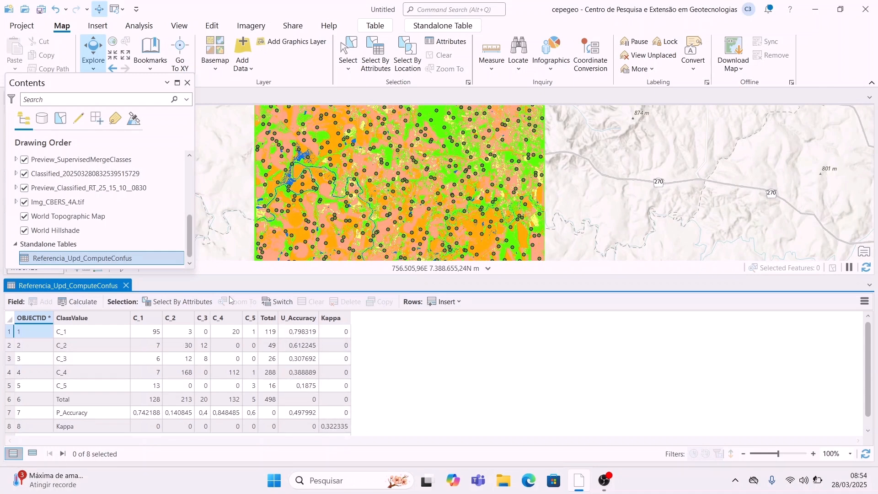
# Step: Scroll through the confusion matrix results before closing it and hiding the point layers
pyautogui.scroll(10, 97, 192)
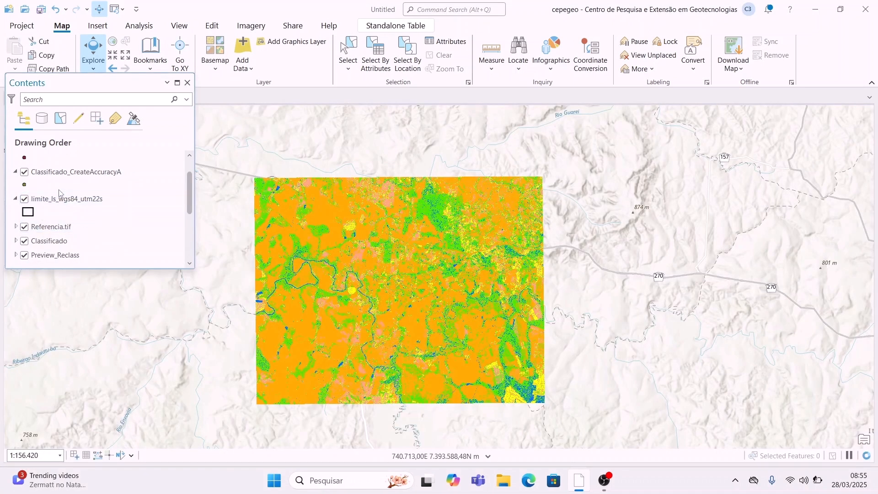
pyautogui.scroll(2, 59, 192)
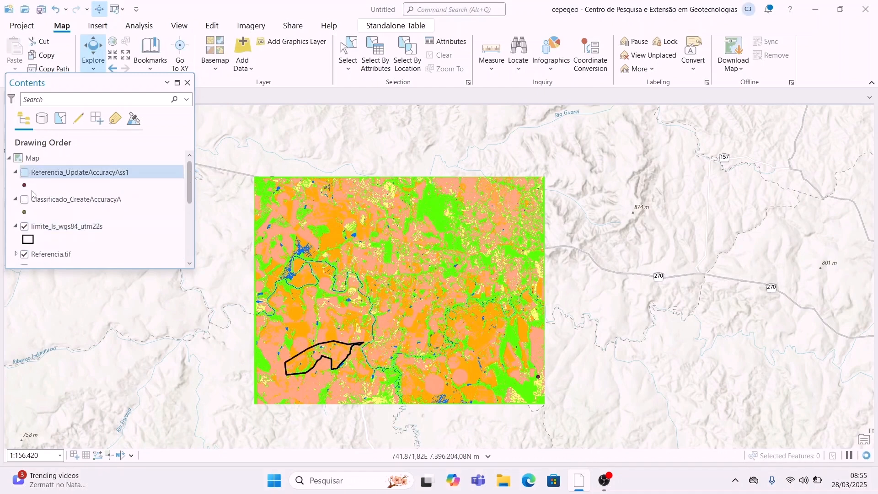
# Step: Hide the Referencia.tif and Preview_Reclass layers
pyautogui.scroll(-2, 59, 241)
pyautogui.click(24, 226)
pyautogui.scroll(-3, 44, 204)
pyautogui.click(24, 200)
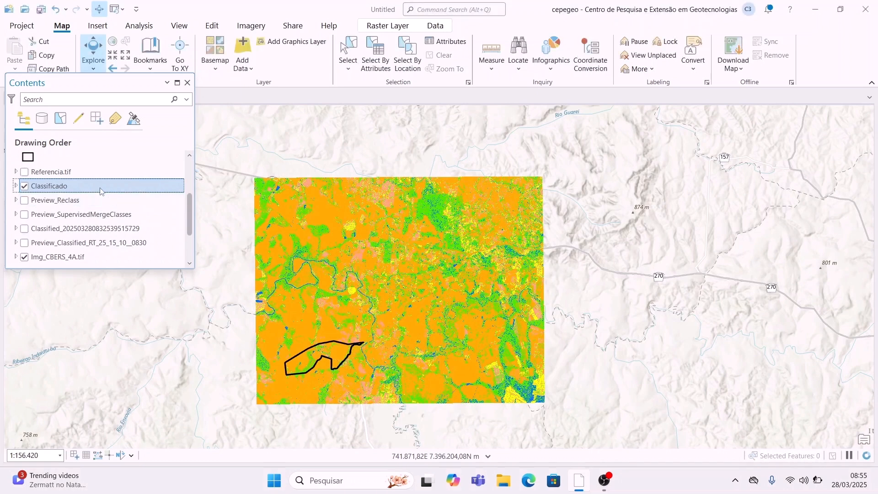
# Step: Rename the Classificado layer to Classificação
pyautogui.rightClick(89, 194)
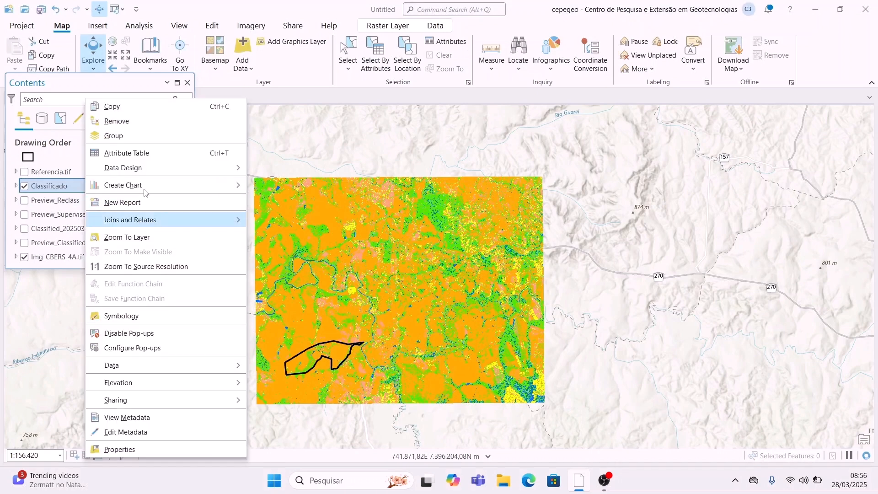
pyautogui.click(67, 191)
pyautogui.click(86, 182)
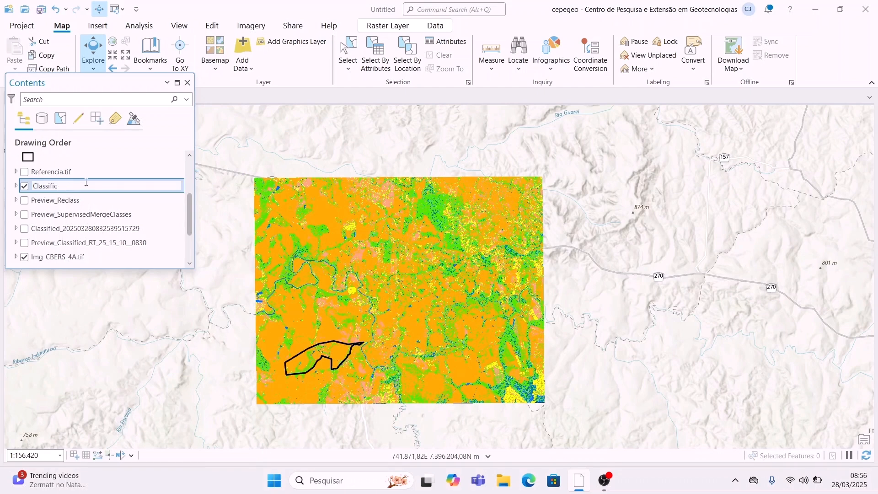
pyautogui.press('Return')
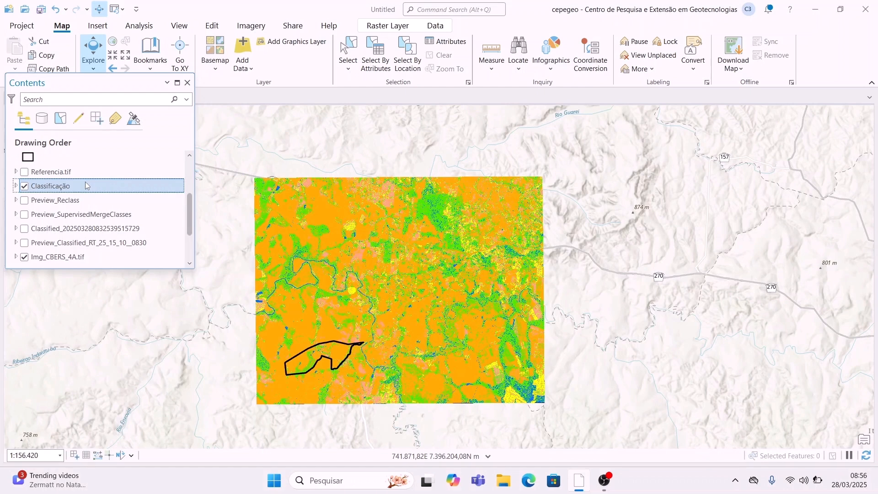
# Step: Rename the limite_ls_wgs84_utm22s boundary layer to Limite do campus
pyautogui.scroll(2, 73, 196)
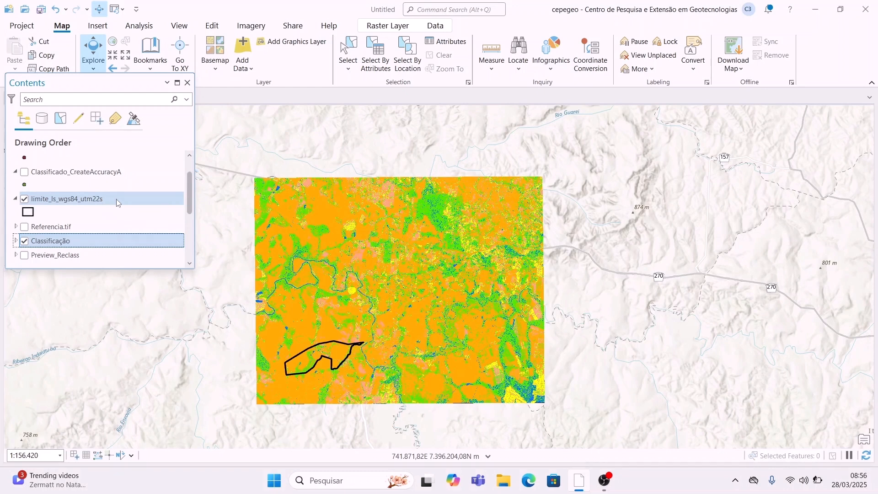
pyautogui.click(116, 198)
pyautogui.click(116, 199)
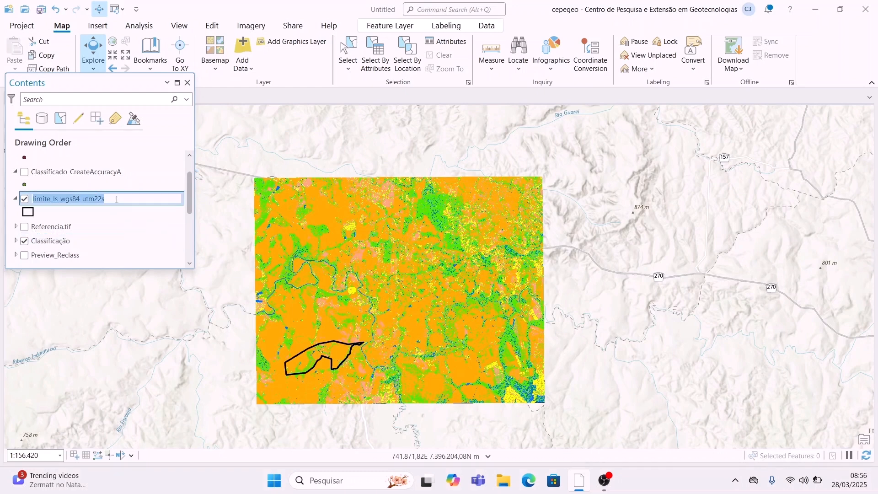
pyautogui.write('Limite do campu')
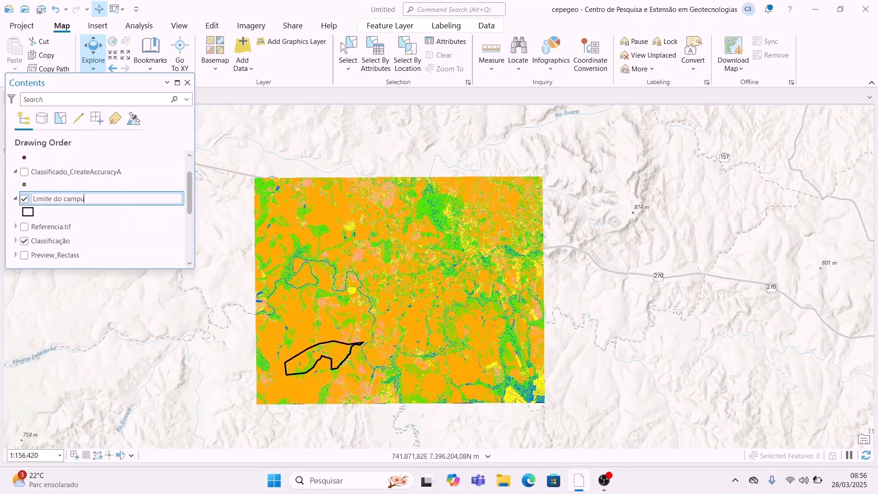
pyautogui.press('Return')
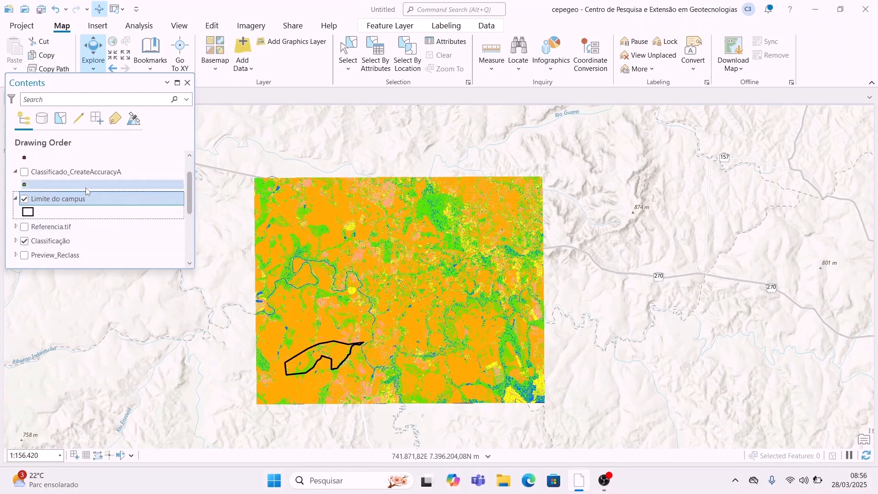
pyautogui.scroll(2, 90, 190)
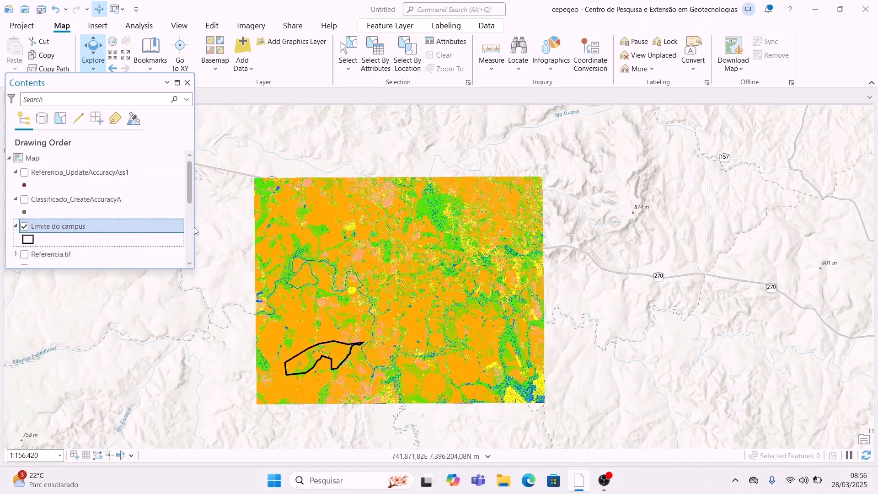
# Step: Zoom the map to the Limite do campus boundary and hide the Img_CBERS_4A.tif image
pyautogui.rightClick(93, 229)
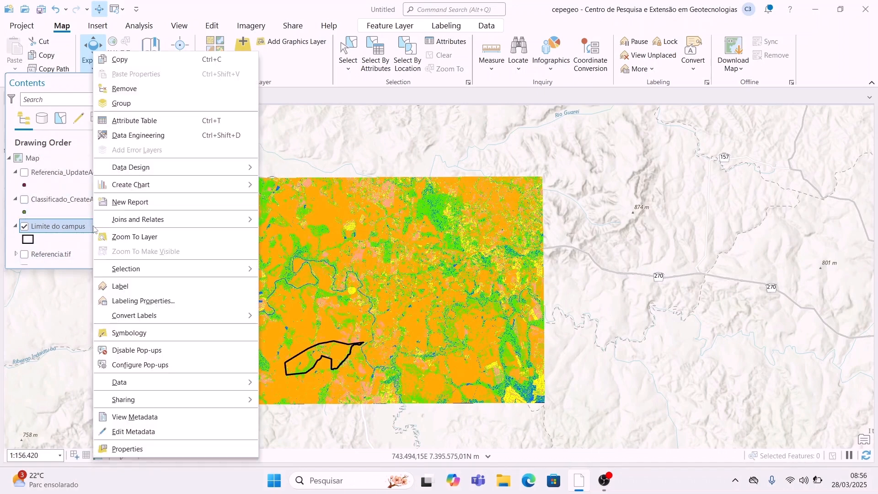
pyautogui.click(169, 240)
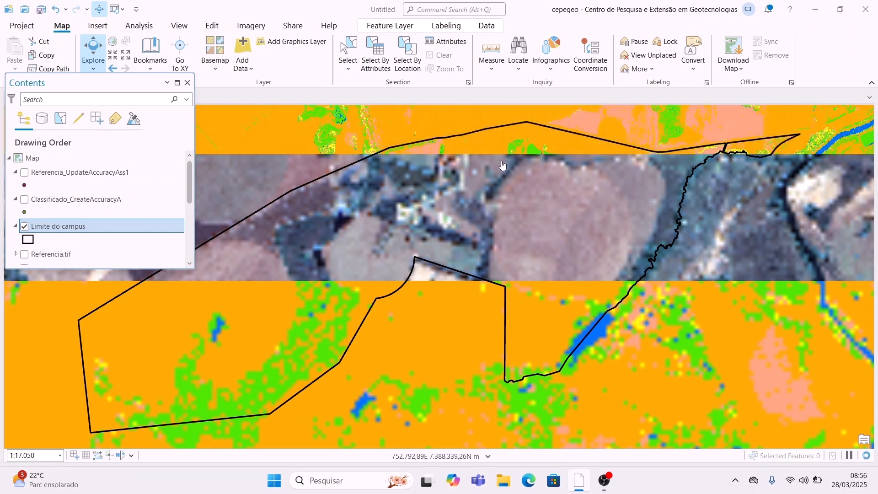
pyautogui.scroll(-5, 29, 242)
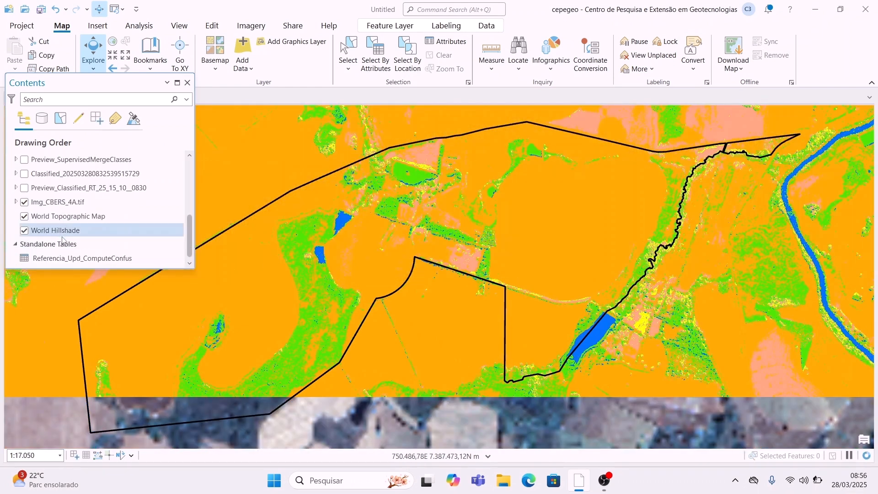
pyautogui.click(24, 203)
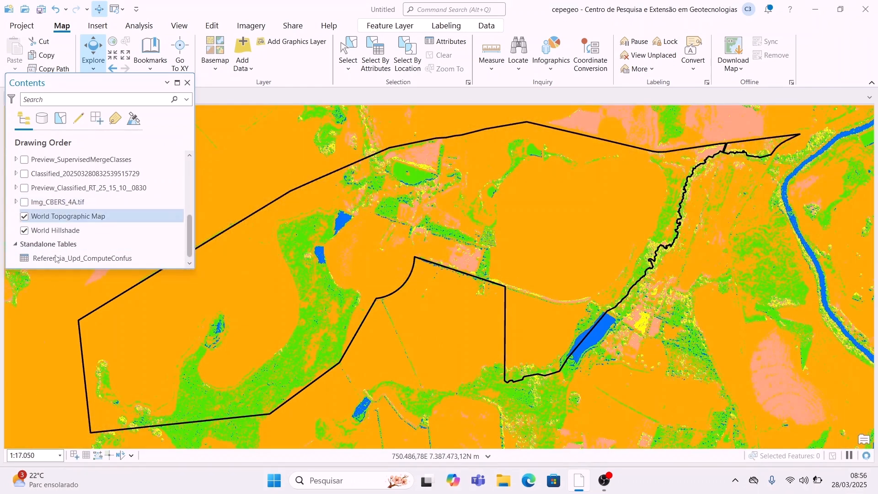
pyautogui.scroll(5, 33, 182)
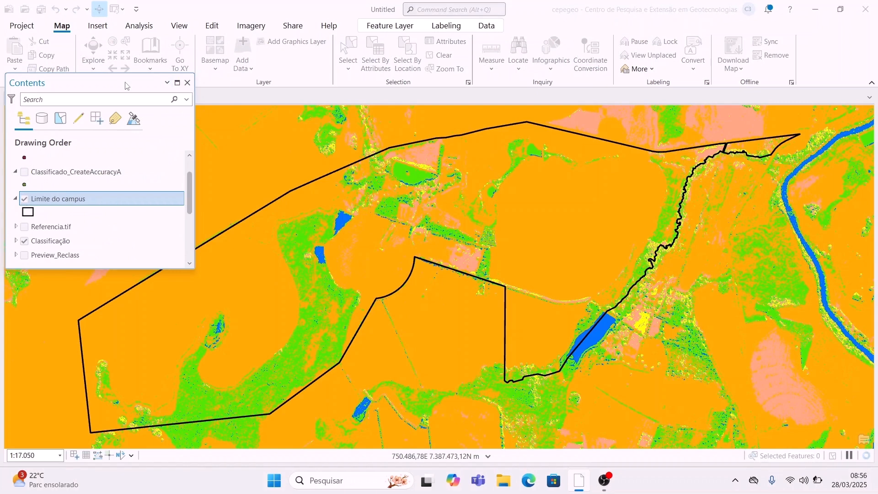
# Step: Create a new ISO landscape A4 layout
pyautogui.moveTo(118, 83); pyautogui.dragTo(114, 127)
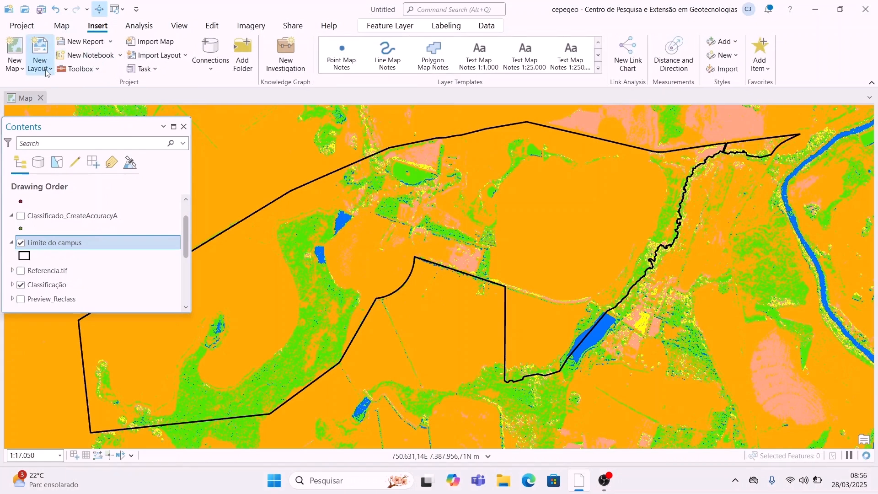
pyautogui.click(47, 68)
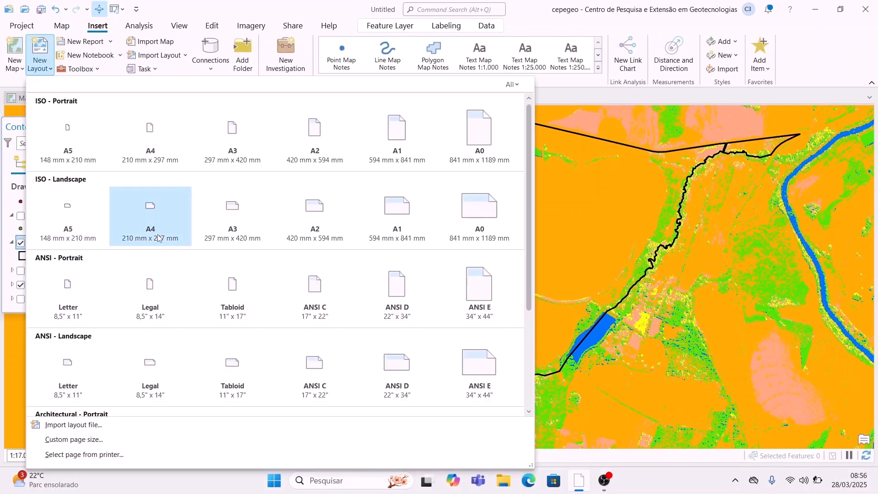
pyautogui.click(162, 229)
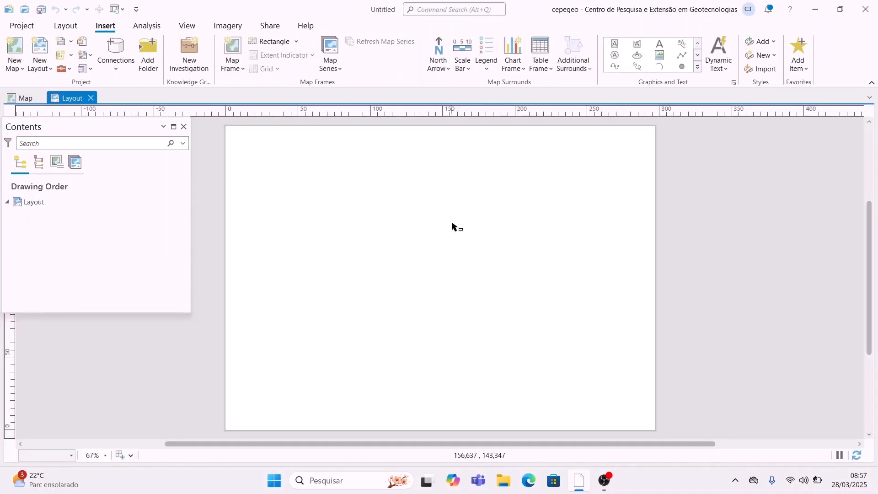
# Step: Add margin guides in both directions, offset from the page edges
pyautogui.rightClick(409, 112)
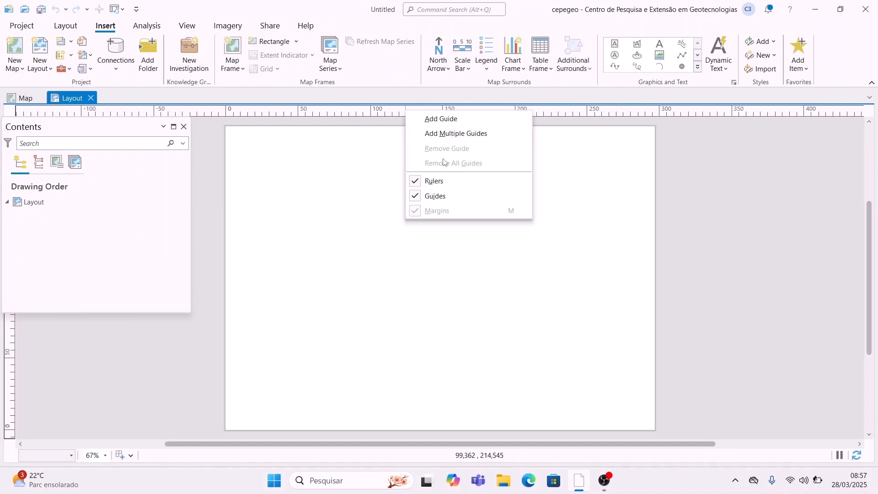
pyautogui.click(456, 133)
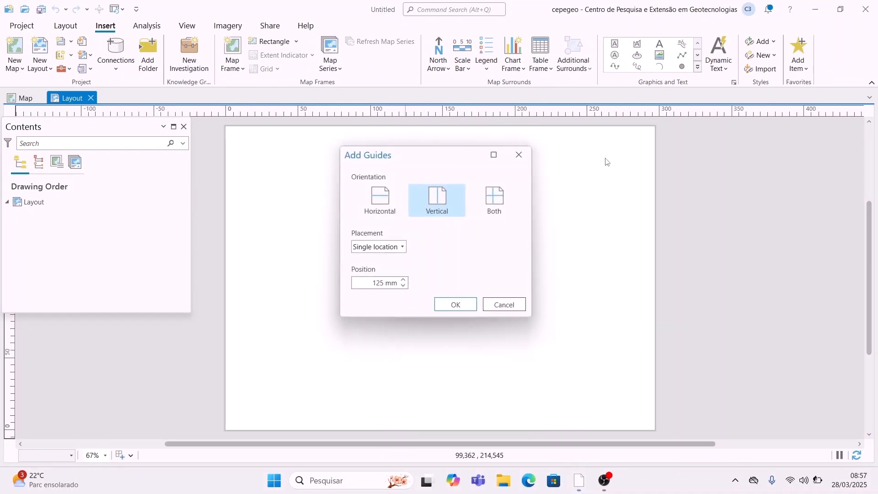
pyautogui.click(495, 195)
pyautogui.click(400, 248)
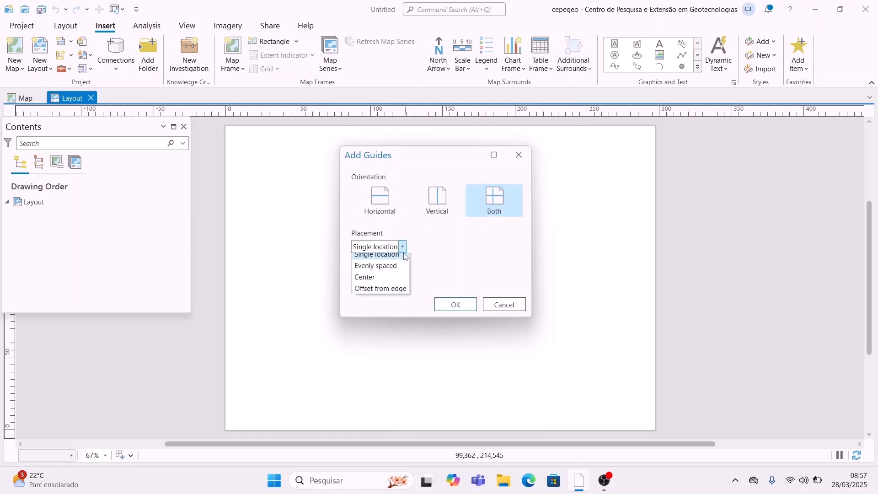
pyautogui.click(391, 295)
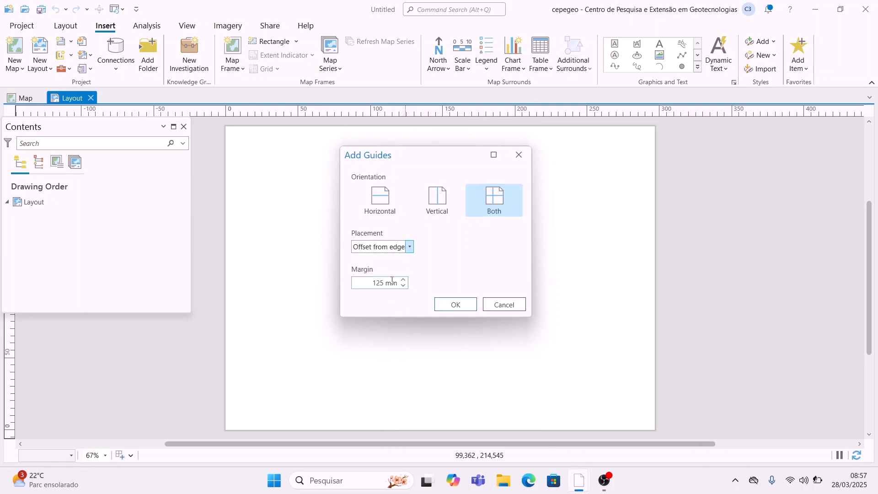
pyautogui.click(381, 283)
pyautogui.click(456, 305)
# Step: Draw a map frame across the upper page and zoom it to the campus boundary
pyautogui.click(232, 55)
pyautogui.click(341, 148)
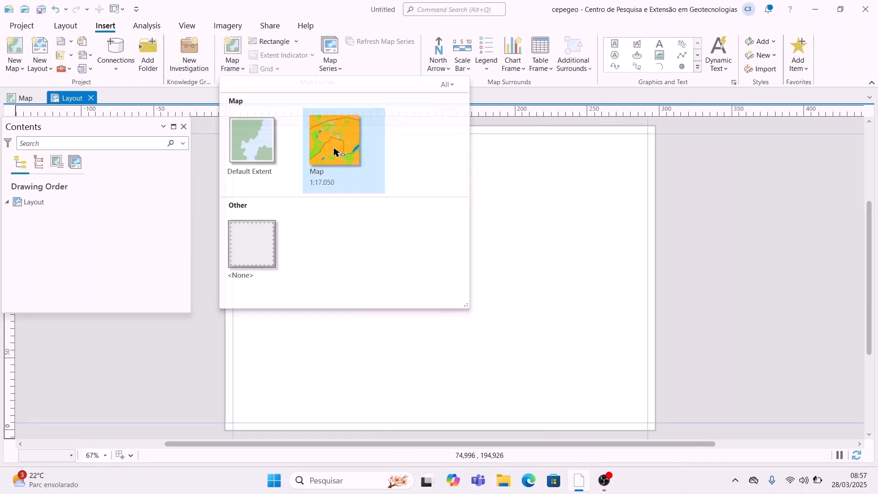
pyautogui.moveTo(234, 135); pyautogui.dragTo(645, 349)
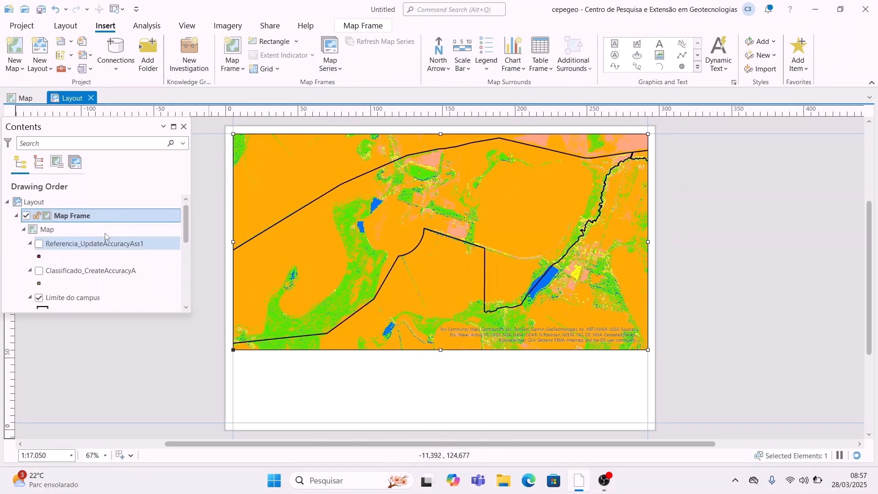
pyautogui.click(115, 298)
pyautogui.rightClick(115, 298)
pyautogui.click(166, 182)
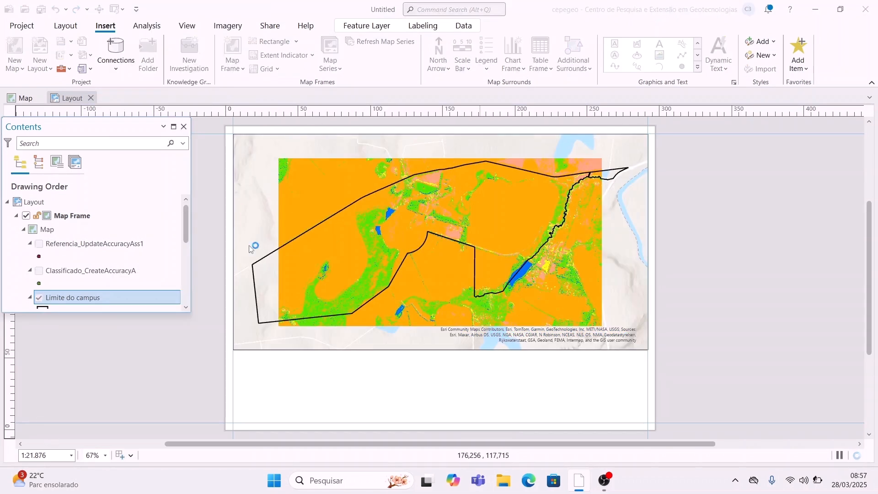
# Step: Place a scale bar near the page's bottom-left corner
pyautogui.click(462, 64)
pyautogui.click(480, 139)
pyautogui.moveTo(233, 422); pyautogui.dragTo(314, 412)
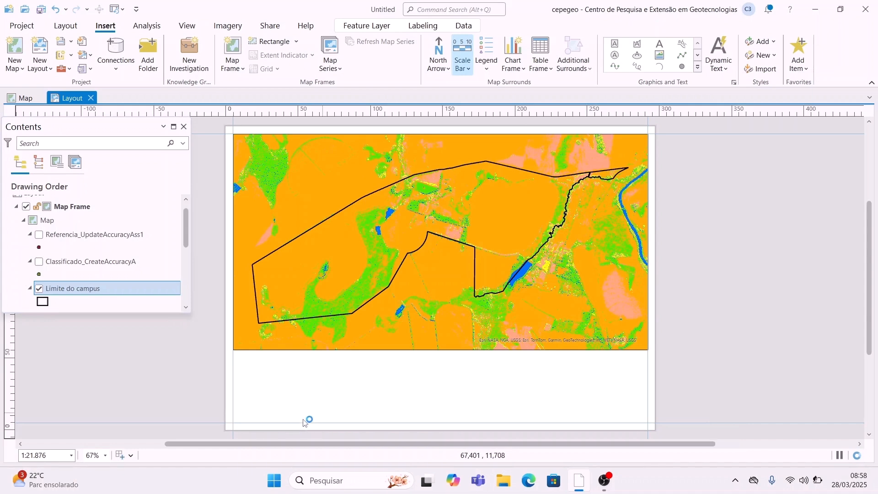
# Step: Make the scale bar adjust its number of divisions, with a 0,5 division value
pyautogui.rightClick(306, 418)
pyautogui.click(329, 402)
pyautogui.click(679, 137)
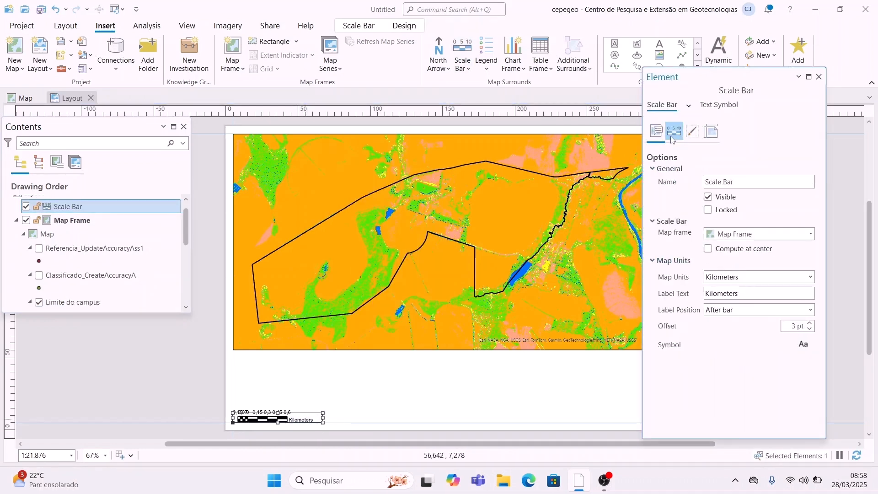
pyautogui.click(674, 137)
pyautogui.click(732, 185)
pyautogui.click(705, 207)
pyautogui.click(736, 218)
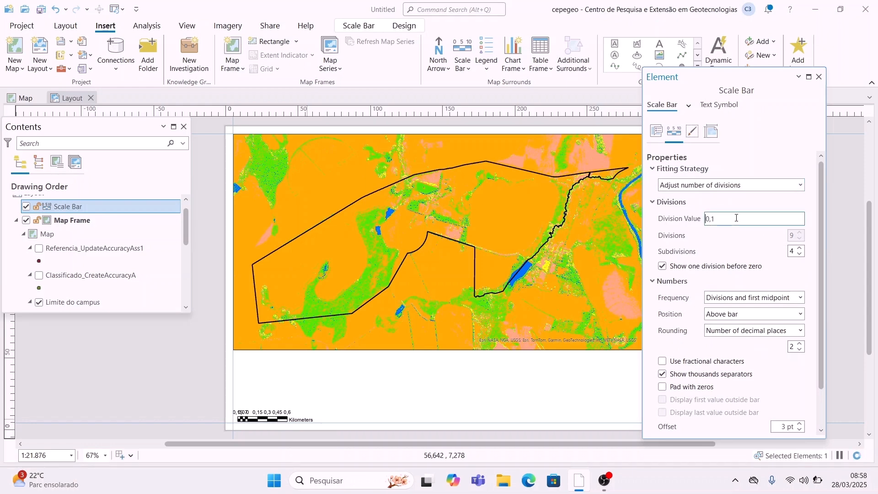
pyautogui.press('End')
pyautogui.press('BackSpace')
pyautogui.write('5')
pyautogui.press('Return')
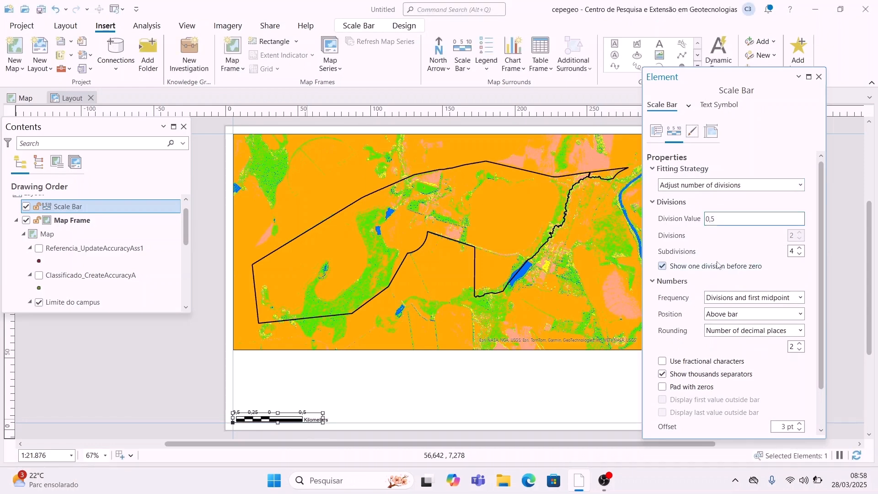
pyautogui.click(818, 77)
# Step: Set the map frame scale to 1:22.000
pyautogui.click(64, 456)
pyautogui.click(64, 456)
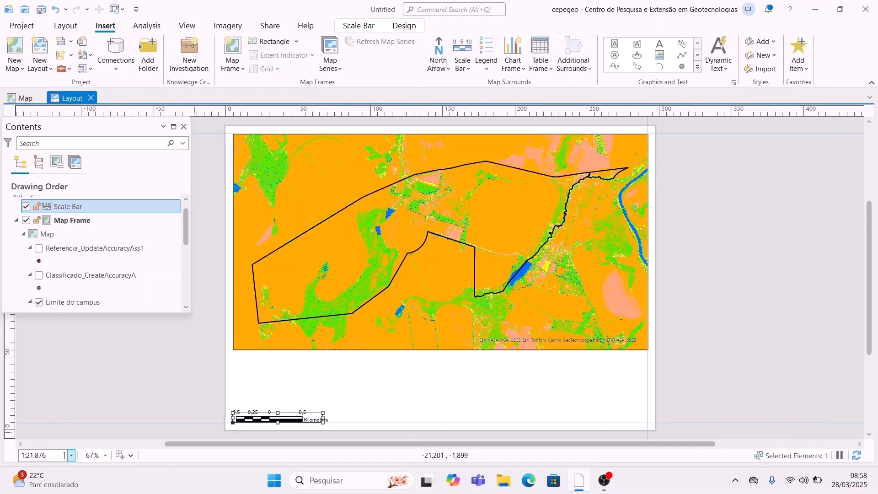
pyautogui.write('00')
pyautogui.press('Return')
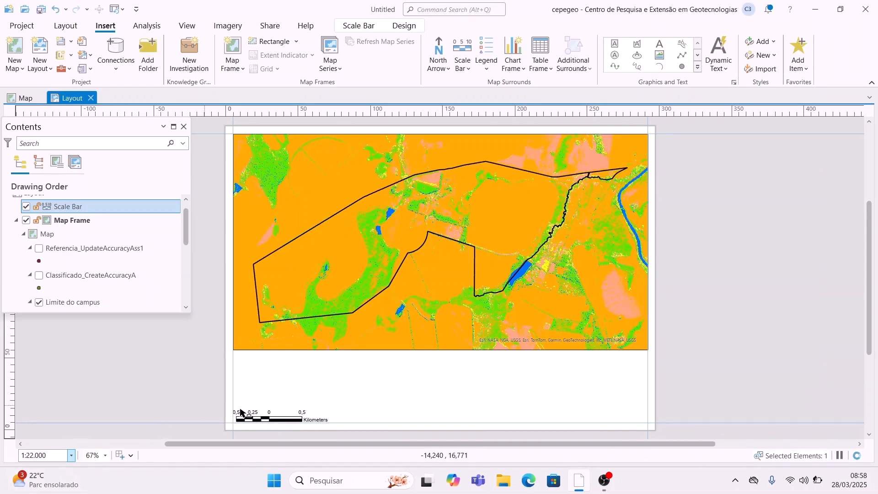
# Step: Add an 'Escala: 1:22000' text below the map with a 14 pt font
pyautogui.click(662, 46)
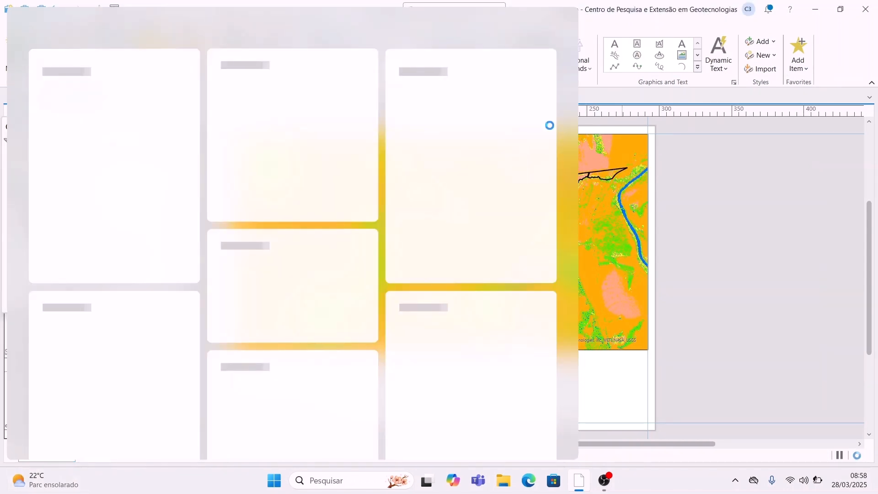
pyautogui.click(609, 374)
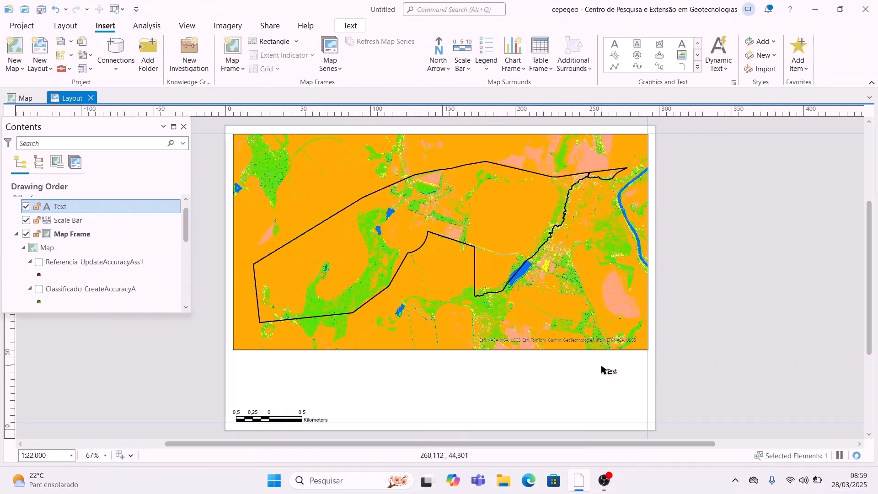
pyautogui.moveTo(610, 370); pyautogui.dragTo(239, 392)
pyautogui.doubleClick(240, 391)
pyautogui.click(706, 211)
pyautogui.write('Escala: 1:2')
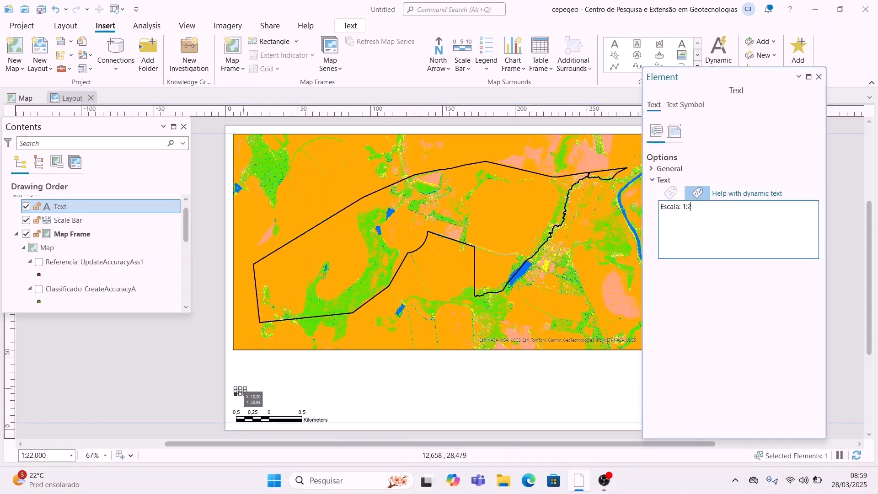
pyautogui.click(695, 105)
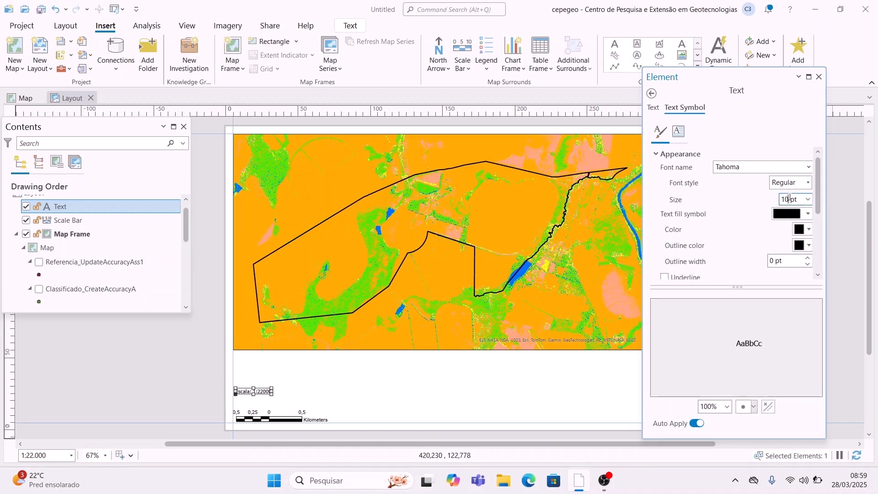
pyautogui.doubleClick(788, 197)
pyautogui.write('14')
pyautogui.click(818, 77)
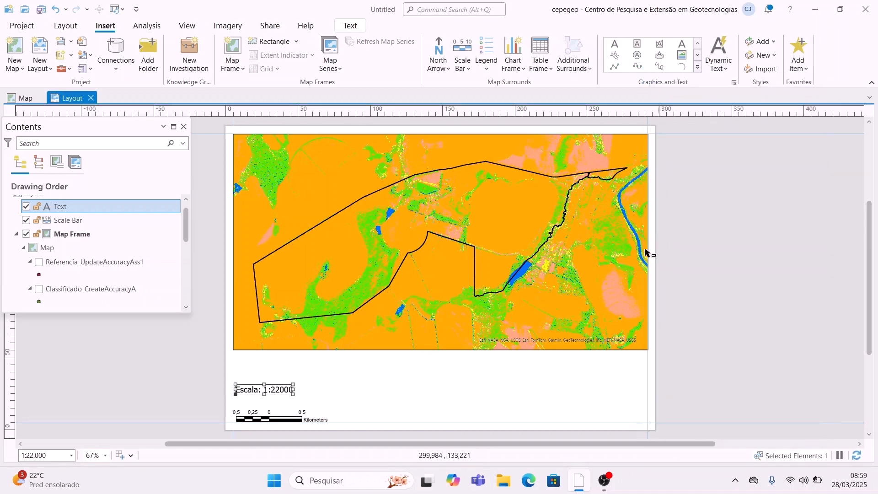
# Step: Duplicate the scale text and place the copy further right
pyautogui.click(392, 392)
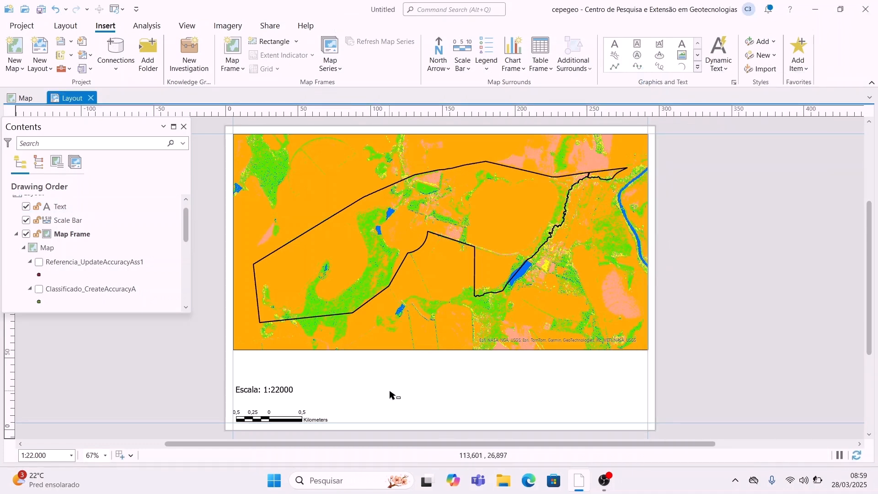
pyautogui.hotkey('ctrl', 'v')
pyautogui.moveTo(269, 390); pyautogui.dragTo(459, 370)
# Step: Edit the copied text into a centred multi-line title, coordinate system, datum, source and author block
pyautogui.doubleClick(456, 371)
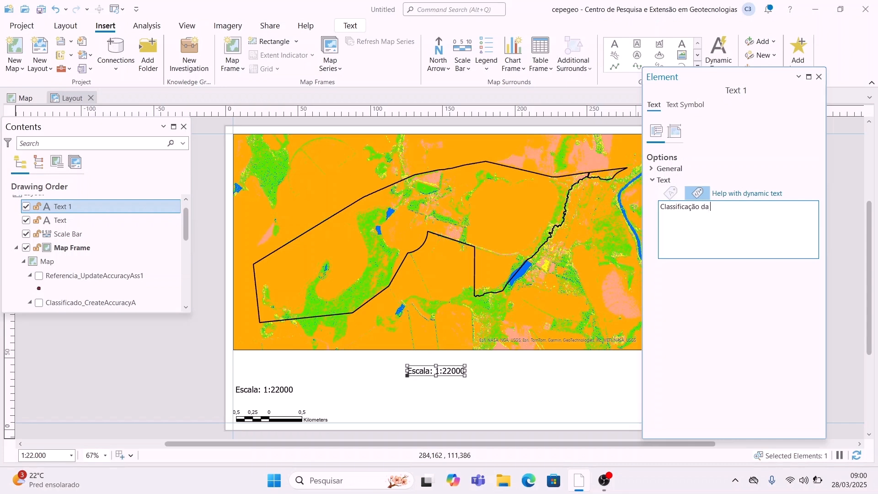
pyautogui.write('pus')
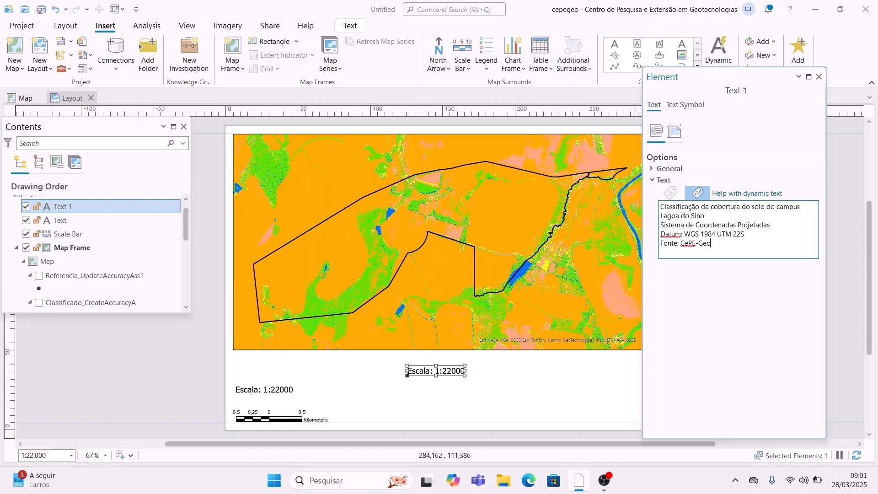
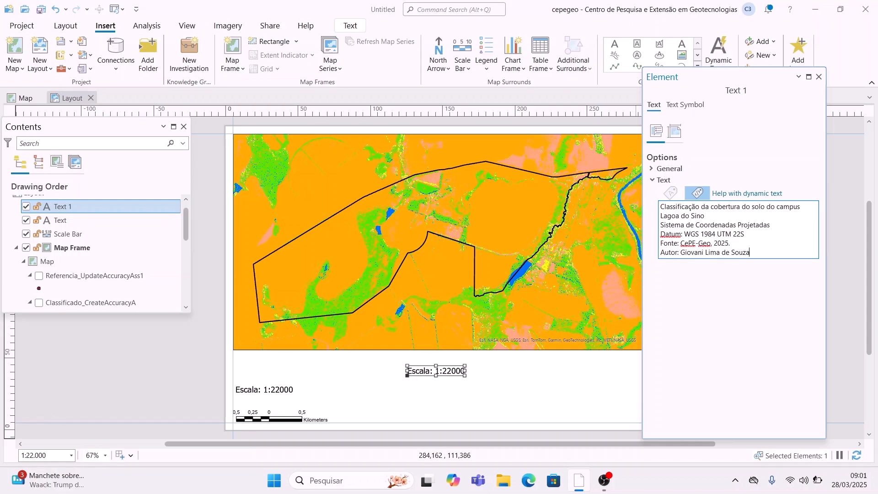
pyautogui.press('Return')
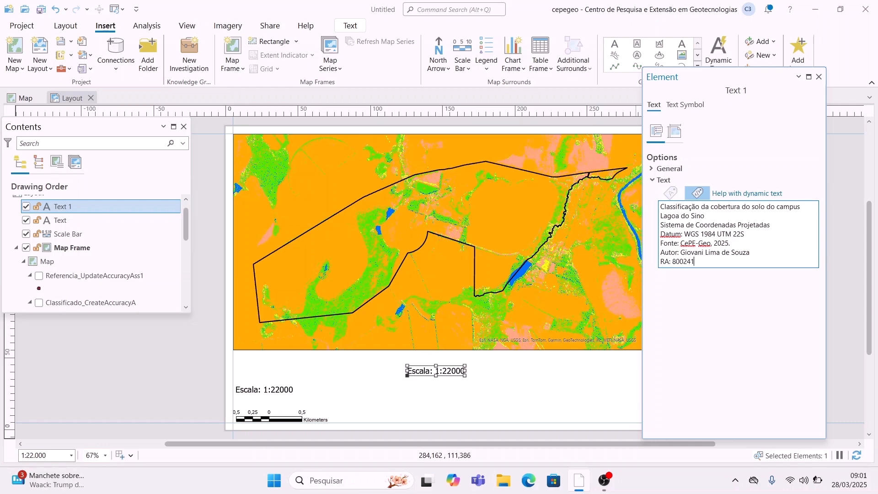
pyautogui.click(685, 104)
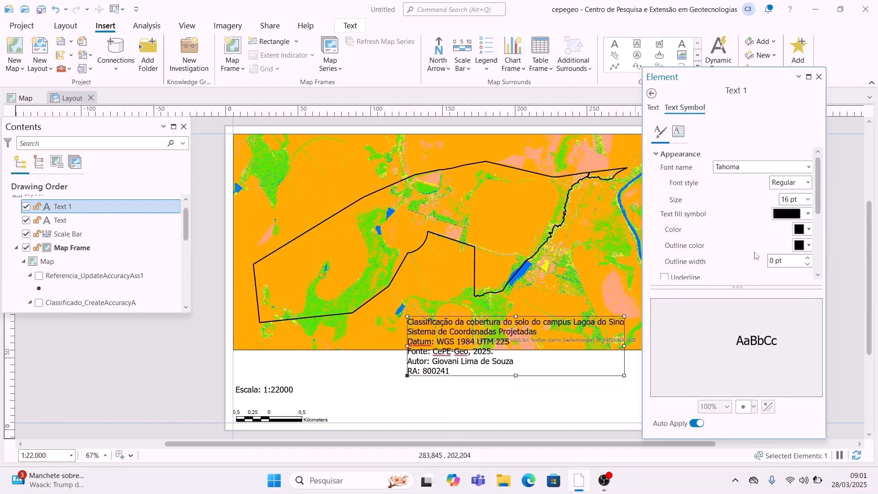
pyautogui.scroll(-5, 755, 255)
pyautogui.click(673, 217)
pyautogui.click(784, 229)
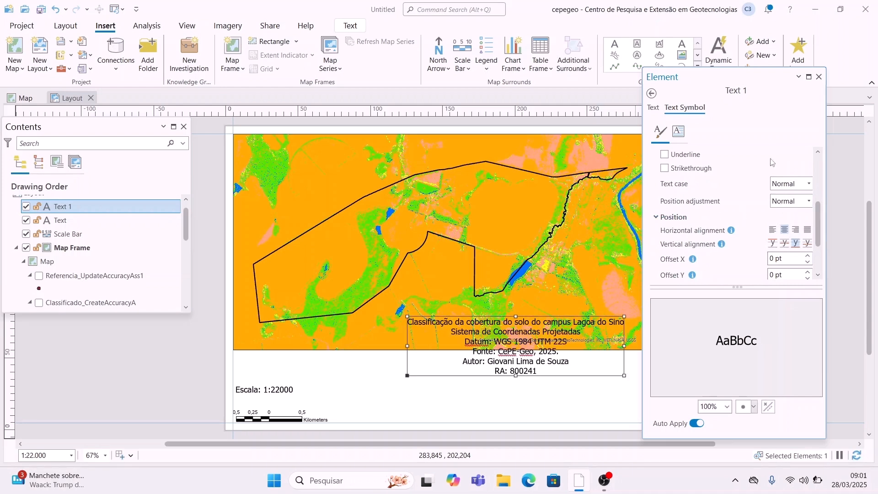
pyautogui.click(819, 77)
# Step: Move the title block under the map, extend the map frame down, and draw the legend bottom-right
pyautogui.moveTo(524, 341); pyautogui.dragTo(435, 389)
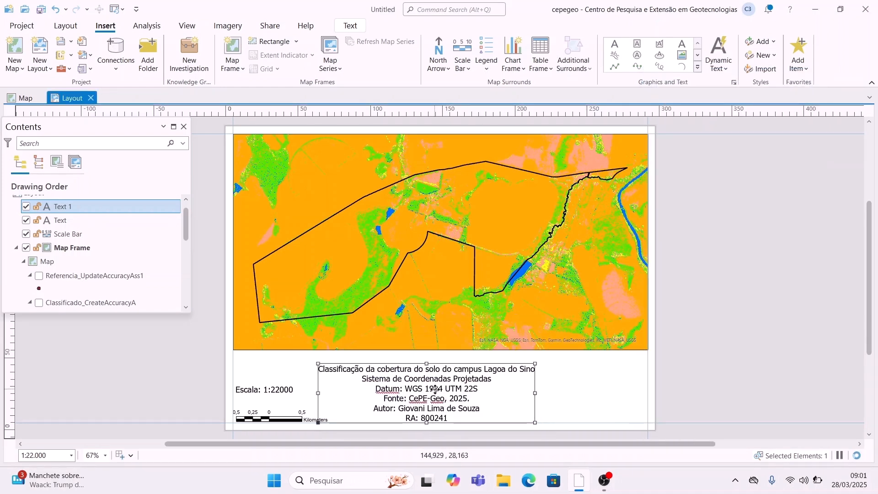
pyautogui.click(448, 325)
pyautogui.moveTo(440, 350); pyautogui.dragTo(459, 381)
pyautogui.click(442, 380)
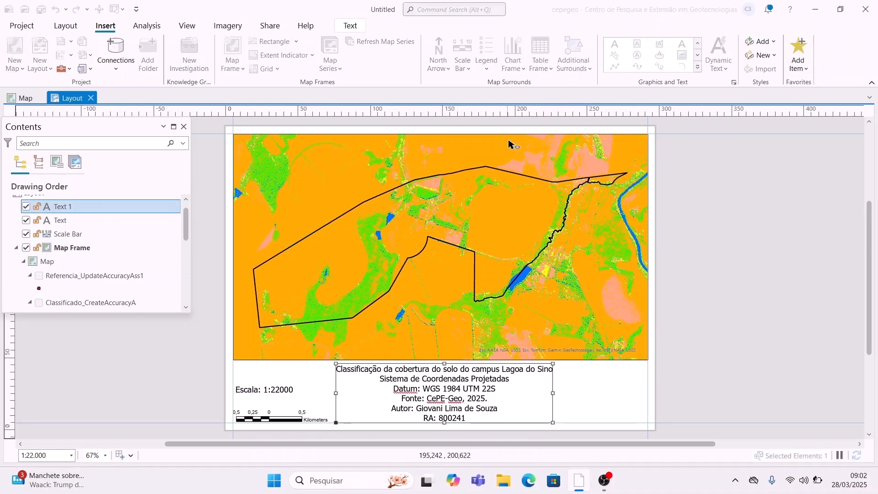
pyautogui.moveTo(642, 408); pyautogui.dragTo(648, 422)
pyautogui.moveTo(572, 364); pyautogui.dragTo(569, 366)
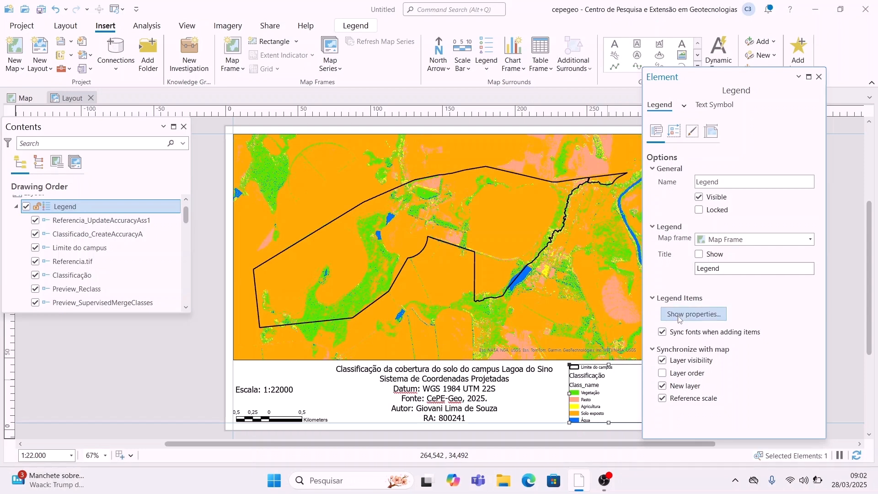
# Step: Hide the layer name and Class_name heading in the legend items
pyautogui.click(693, 313)
pyautogui.click(662, 153)
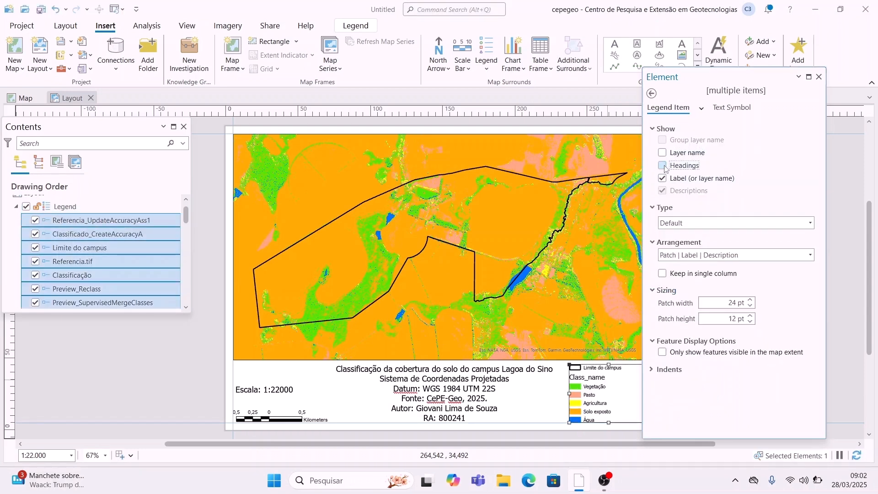
pyautogui.click(662, 166)
pyautogui.click(731, 108)
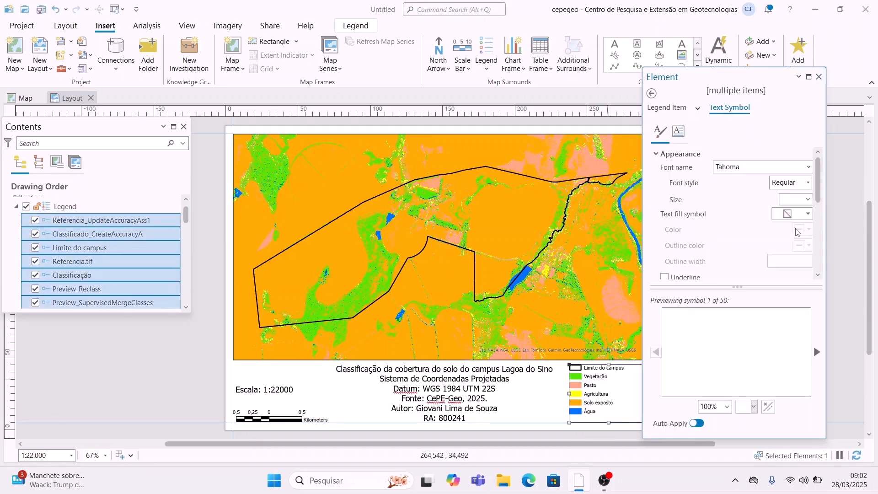
pyautogui.click(819, 76)
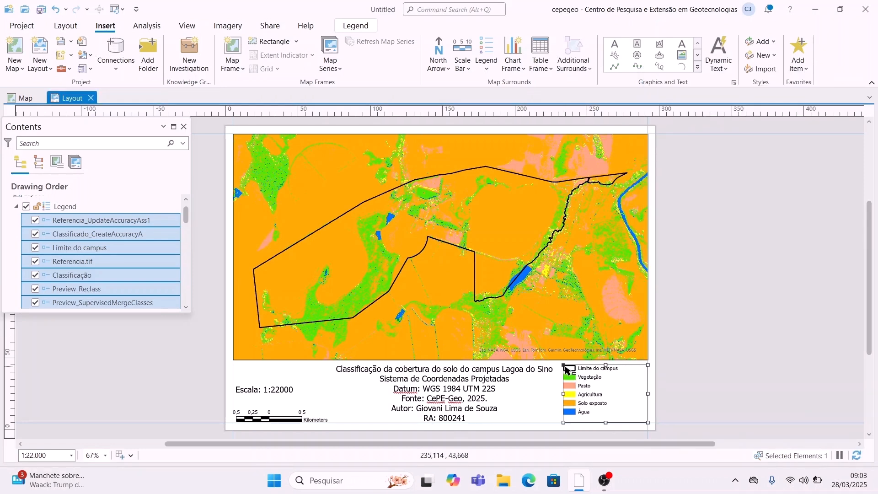
# Step: Nudge the legend down and resize and reposition the title block
pyautogui.moveTo(585, 390); pyautogui.dragTo(585, 391)
pyautogui.click(435, 410)
pyautogui.moveTo(336, 362); pyautogui.dragTo(340, 364)
pyautogui.moveTo(440, 382); pyautogui.dragTo(439, 384)
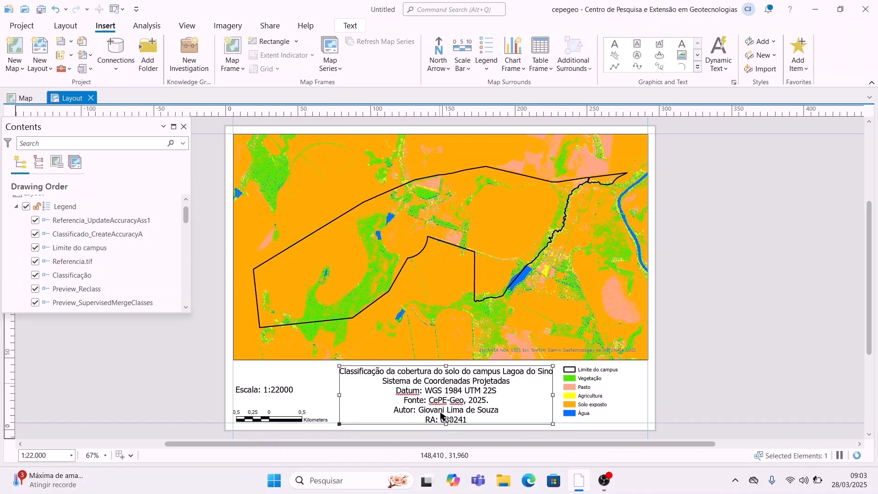
# Step: Draw a compass north arrow at the map frame's top-left
pyautogui.press('Escape')
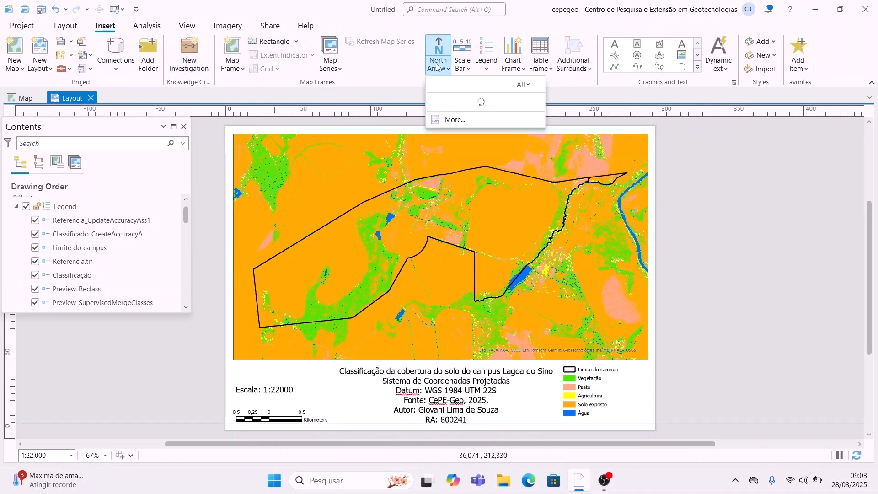
pyautogui.click(438, 62)
pyautogui.click(447, 339)
pyautogui.moveTo(236, 137); pyautogui.dragTo(293, 184)
pyautogui.click(132, 234)
# Step: Add a Black Horizontal Label Grid to the map frame
pyautogui.scroll(1, 132, 232)
pyautogui.scroll(-4, 104, 225)
pyautogui.click(102, 267)
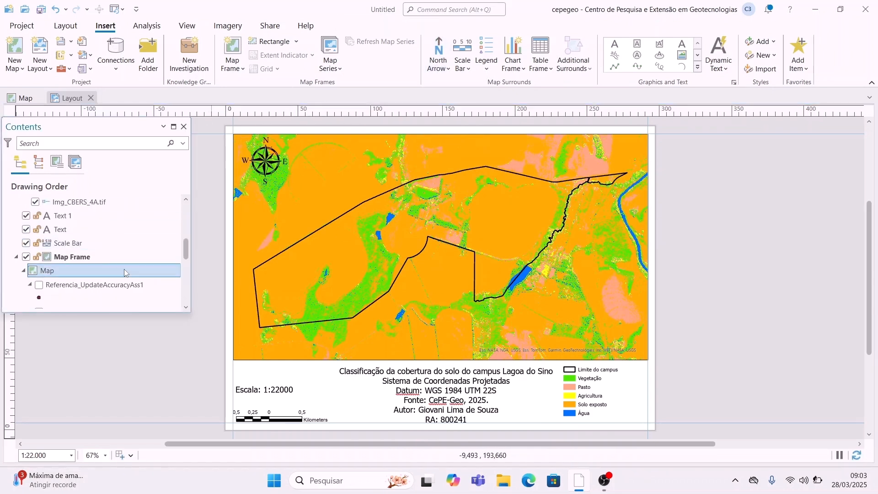
pyautogui.click(72, 256)
pyautogui.click(267, 68)
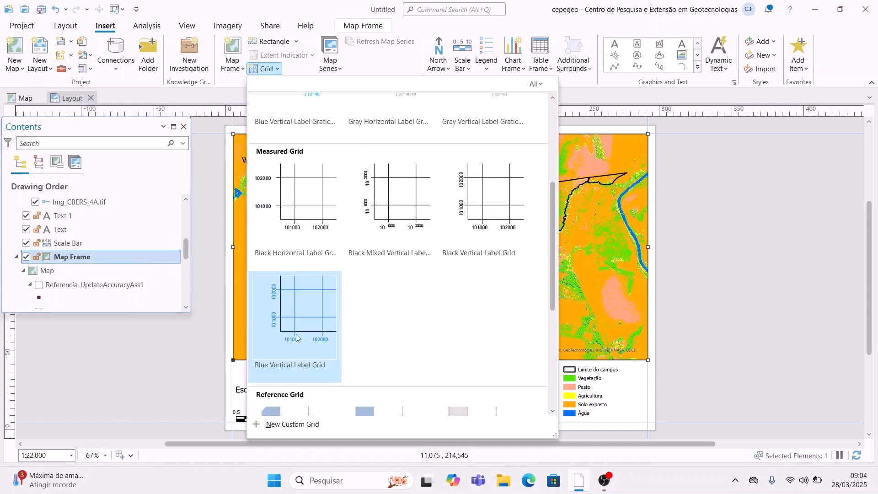
pyautogui.press('Escape')
# Step: Turn off automatic grid intervals, hide bottom labels, make west labels vertical, label every 1000 m
pyautogui.rightClick(137, 284)
pyautogui.click(209, 386)
pyautogui.click(674, 132)
pyautogui.click(656, 133)
pyautogui.click(662, 234)
pyautogui.click(674, 132)
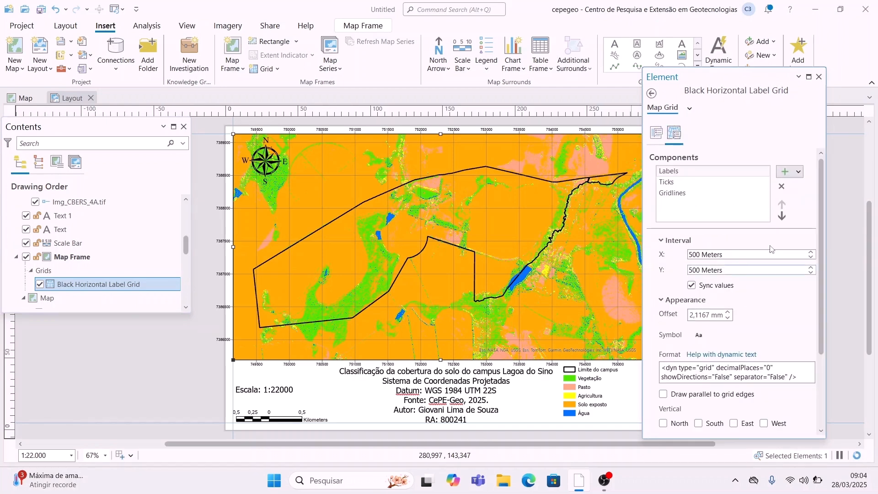
pyautogui.scroll(-3, 725, 348)
pyautogui.click(698, 351)
pyautogui.click(764, 322)
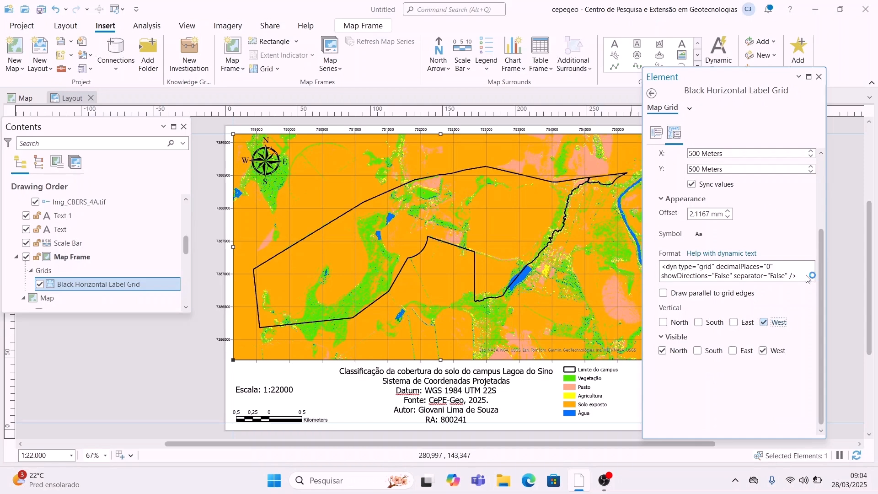
pyautogui.scroll(3, 713, 270)
pyautogui.press('Return')
# Step: Set the tick and gridline intervals to 1000 m and hide the east-side ticks
pyautogui.click(666, 181)
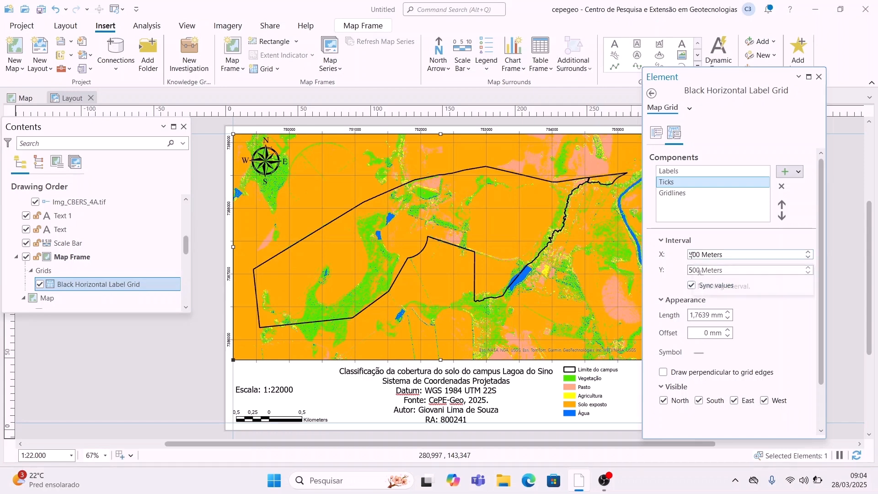
pyautogui.doubleClick(691, 255)
pyautogui.write('1000')
pyautogui.press('Return')
pyautogui.click(734, 400)
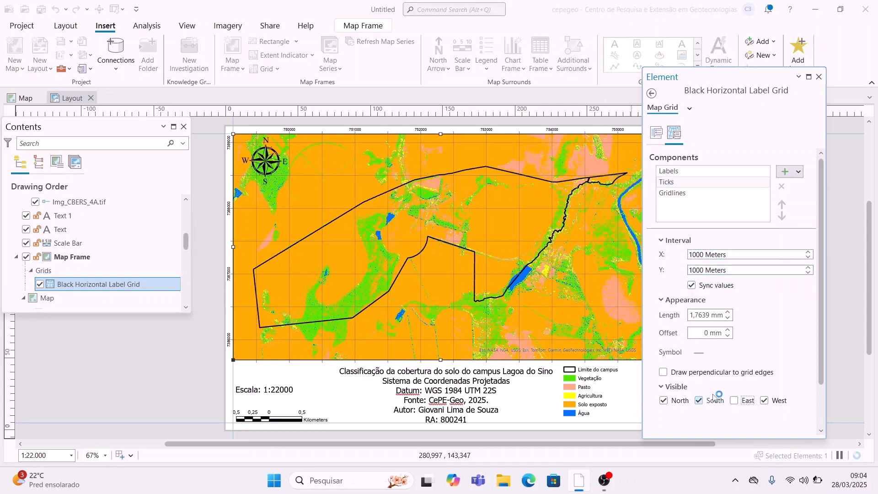
pyautogui.click(672, 192)
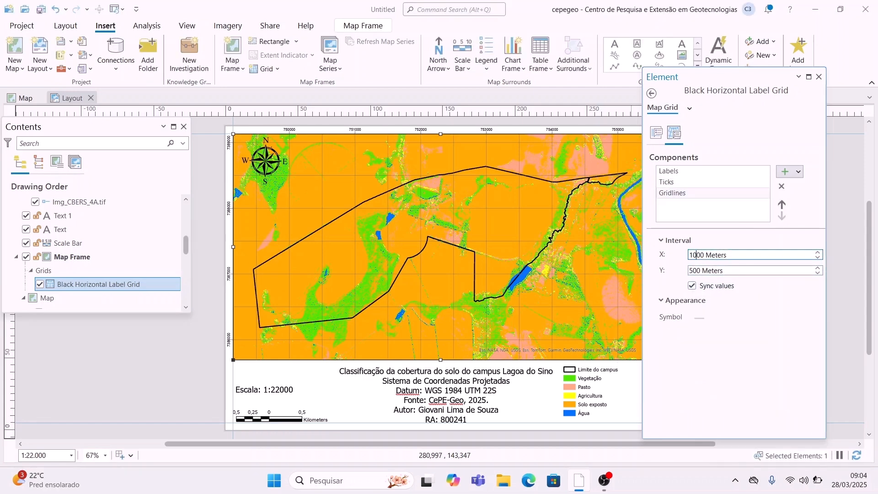
pyautogui.press('Return')
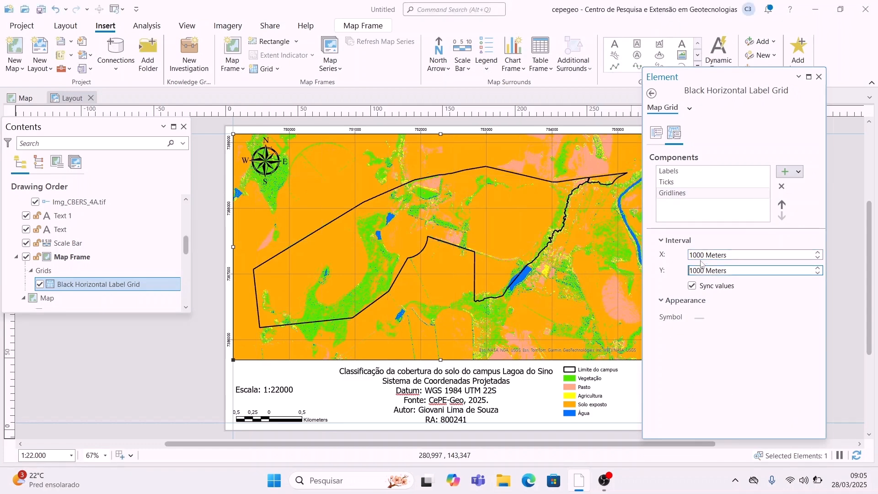
pyautogui.click(818, 77)
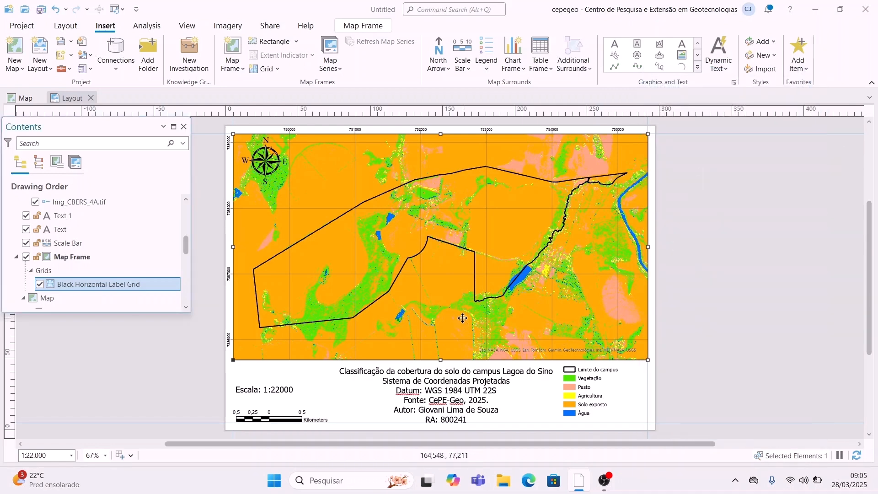